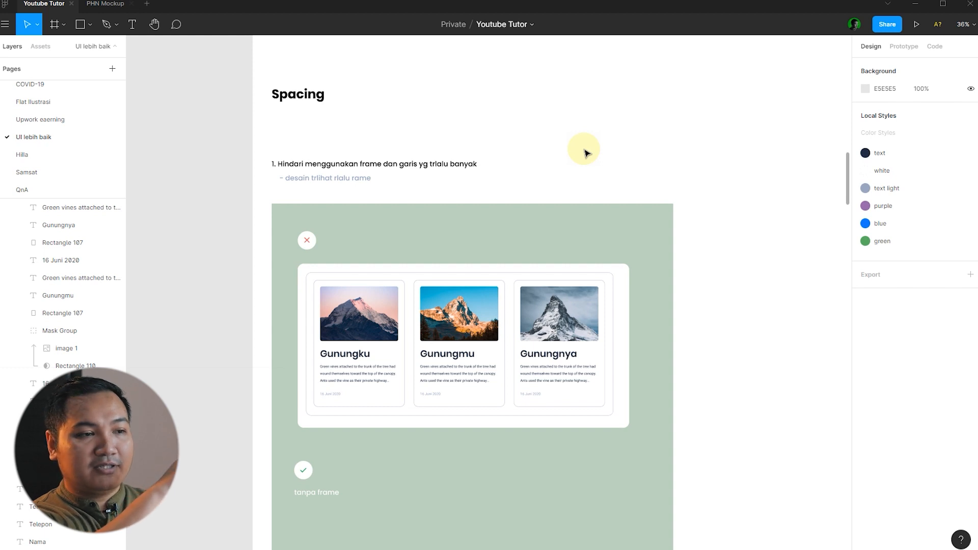
pyautogui.scroll(-2, 714, 229)
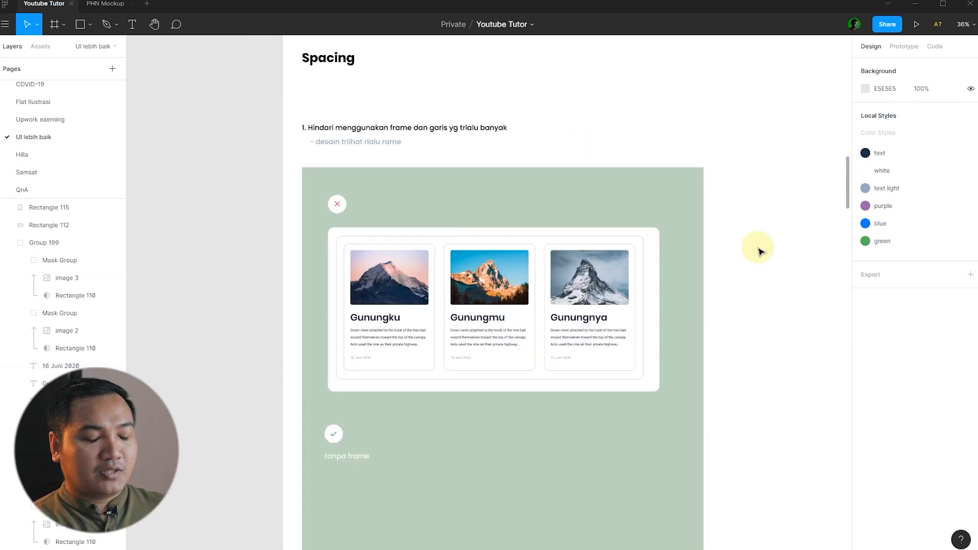
pyautogui.scroll(1, 758, 251)
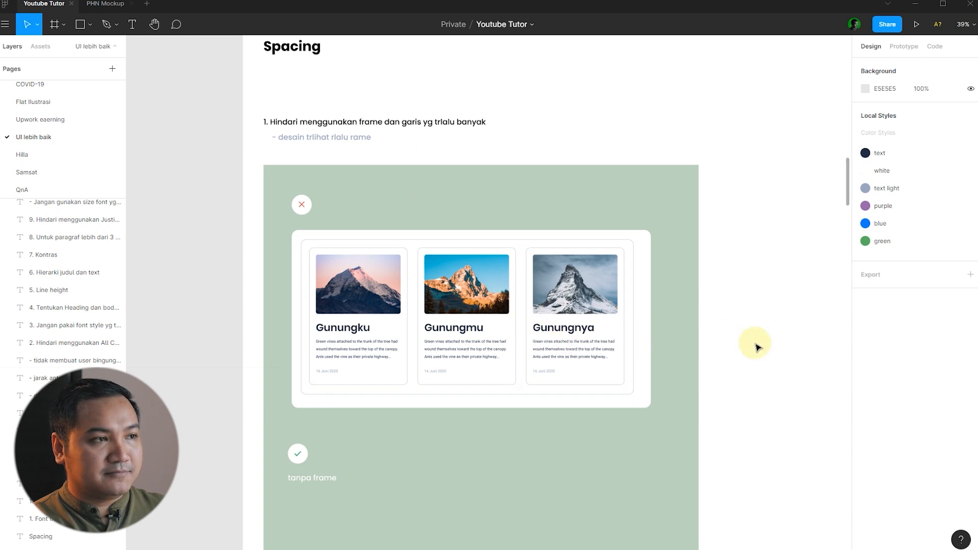
pyautogui.scroll(2, 664, 332)
pyautogui.scroll(3, 482, 334)
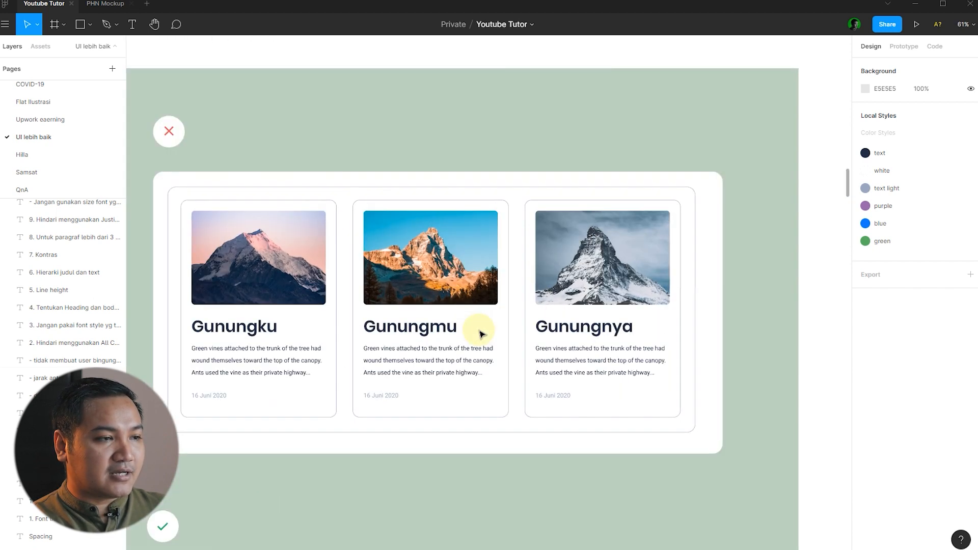
pyautogui.scroll(-1, 396, 312)
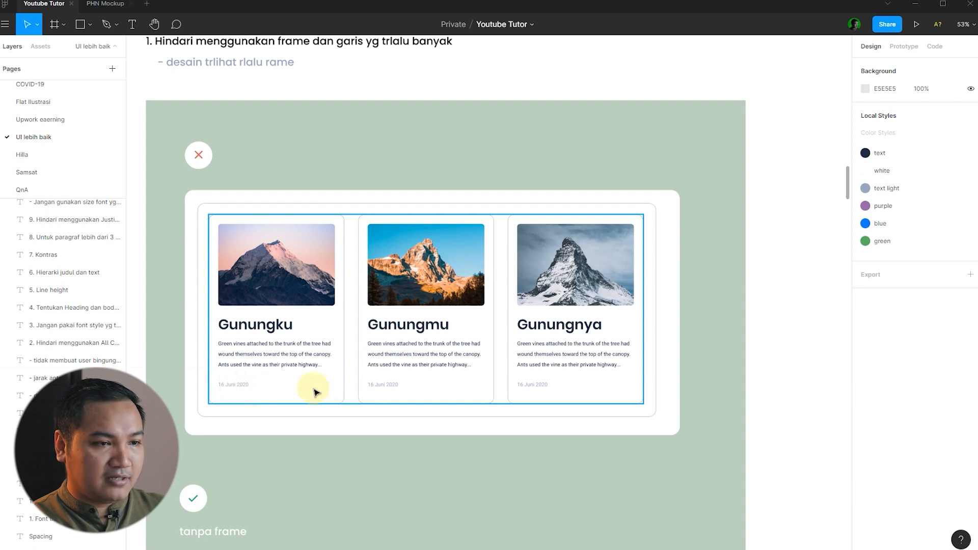
pyautogui.click(278, 322)
pyautogui.click(768, 323)
pyautogui.scroll(3, 198, 251)
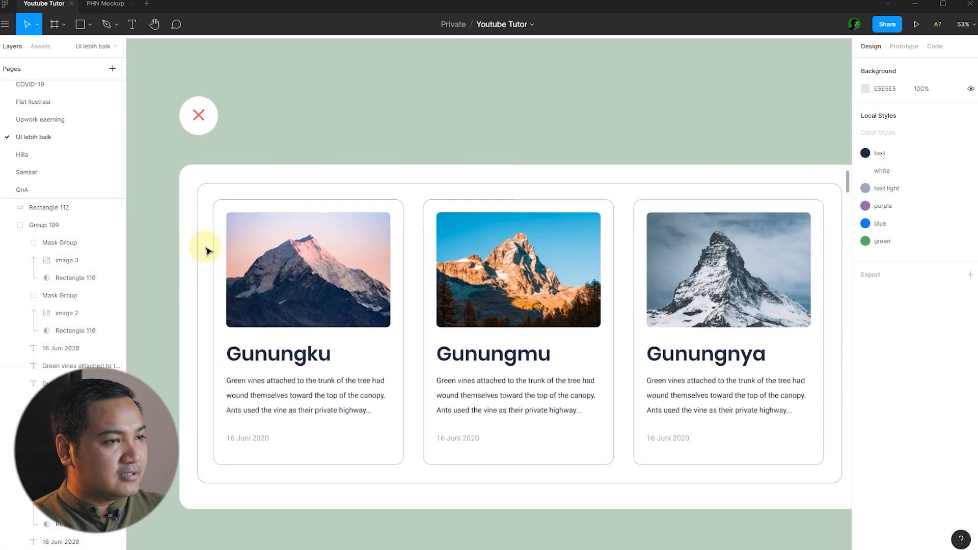
pyautogui.click(403, 212)
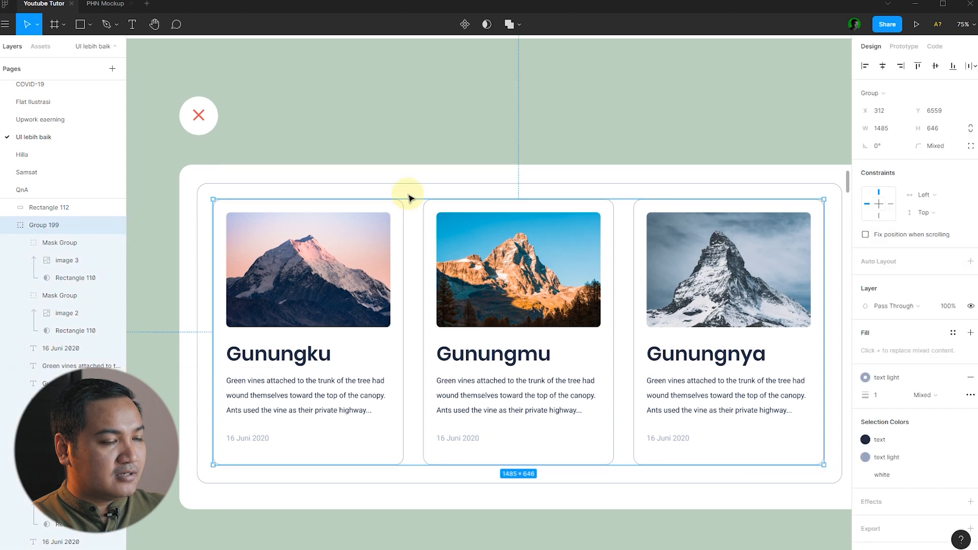
pyautogui.click(406, 195)
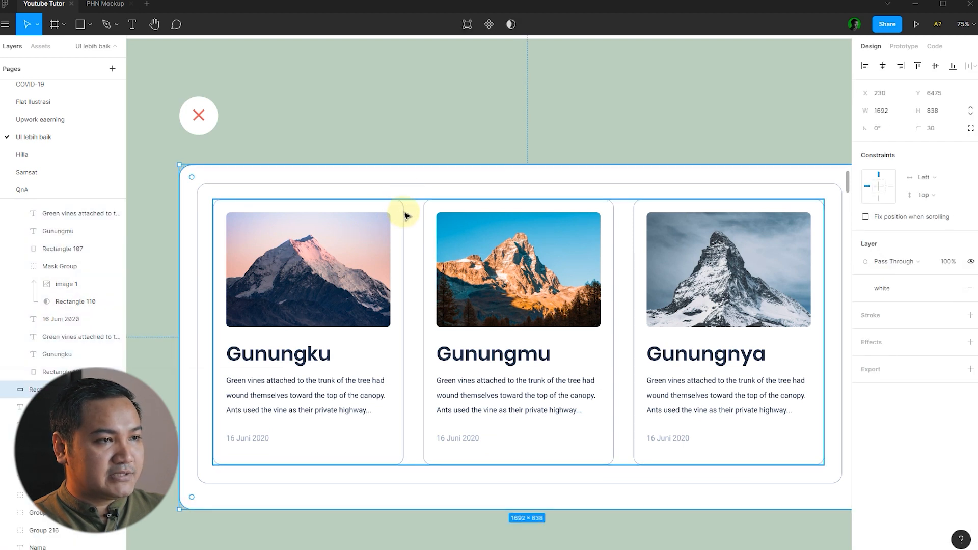
pyautogui.doubleClick(401, 212)
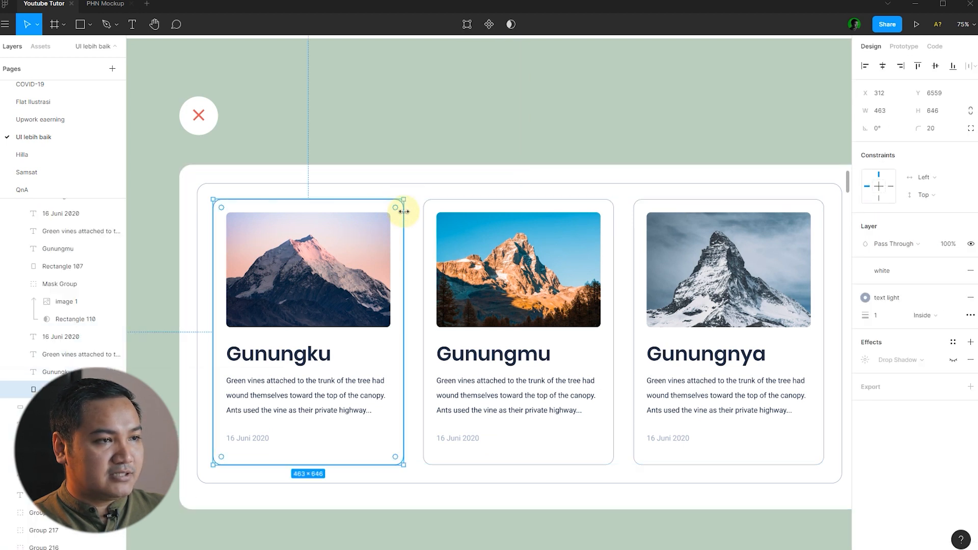
pyautogui.click(557, 154)
pyautogui.scroll(-2, 302, 204)
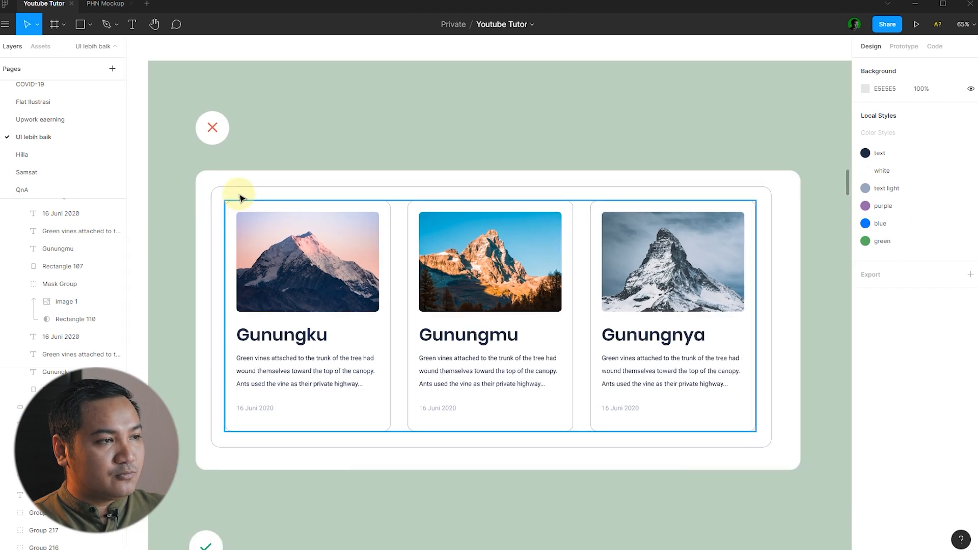
pyautogui.click(447, 216)
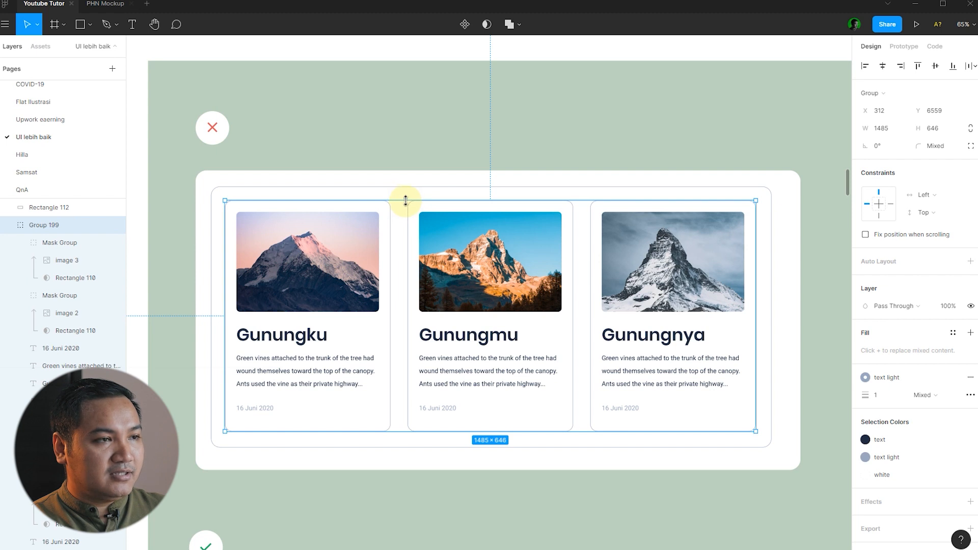
pyautogui.click(411, 192)
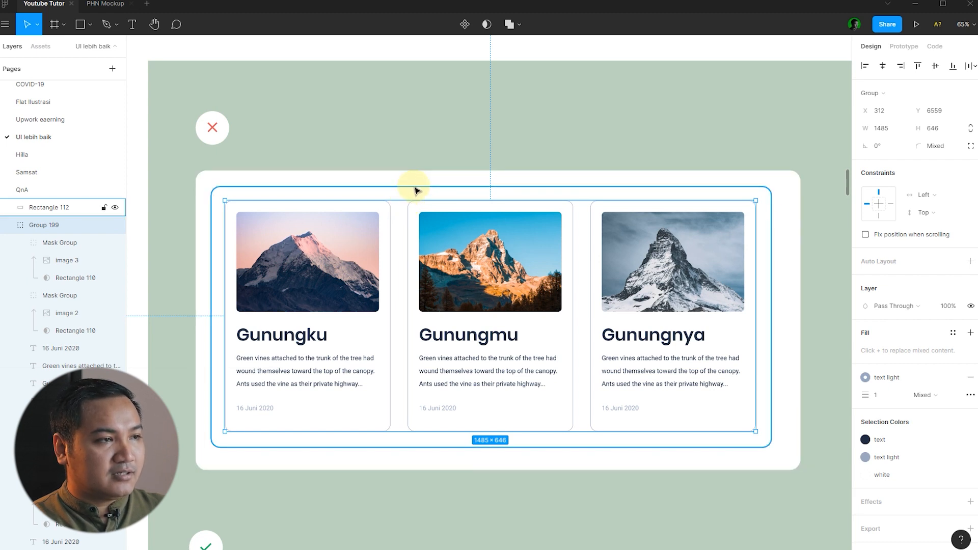
pyautogui.click(429, 162)
pyautogui.click(421, 187)
pyautogui.scroll(-1, 422, 188)
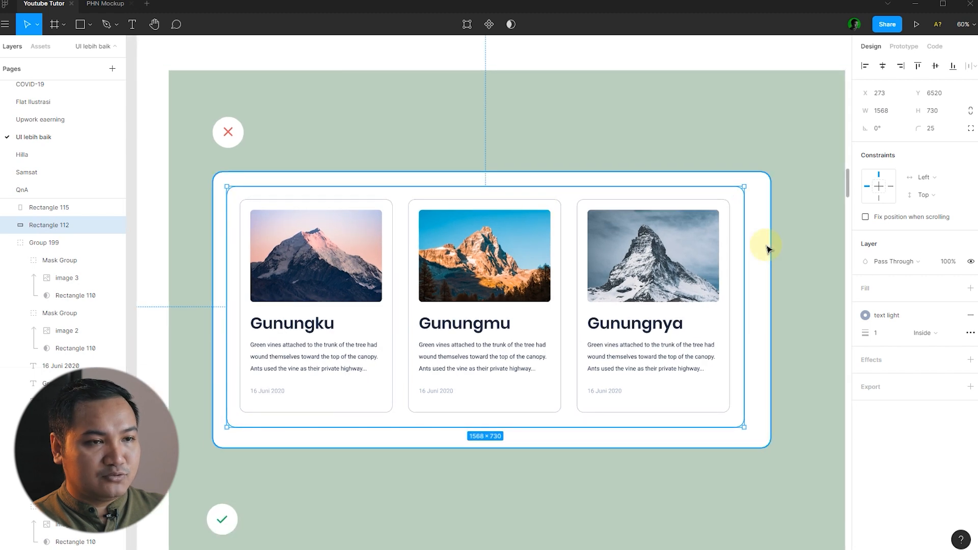
pyautogui.scroll(3, 768, 248)
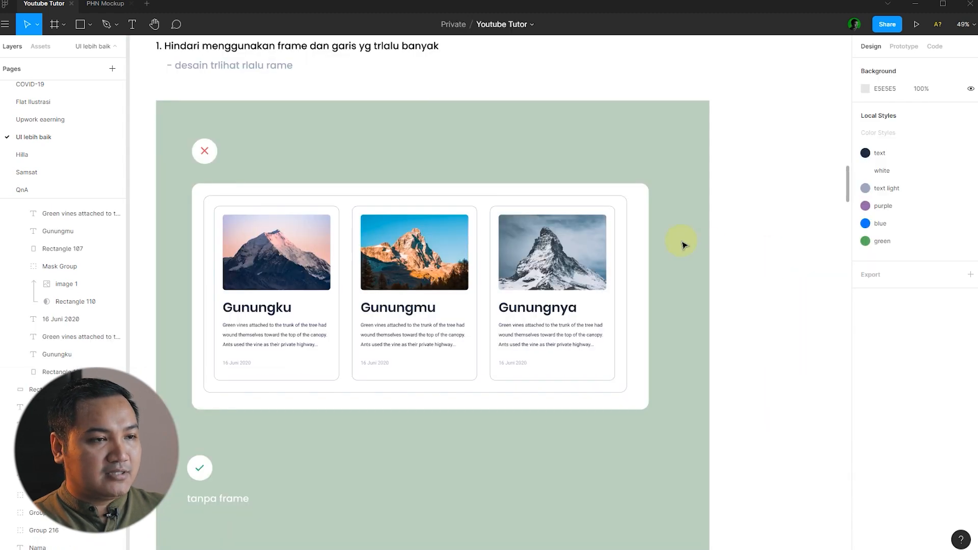
pyautogui.scroll(1, 683, 245)
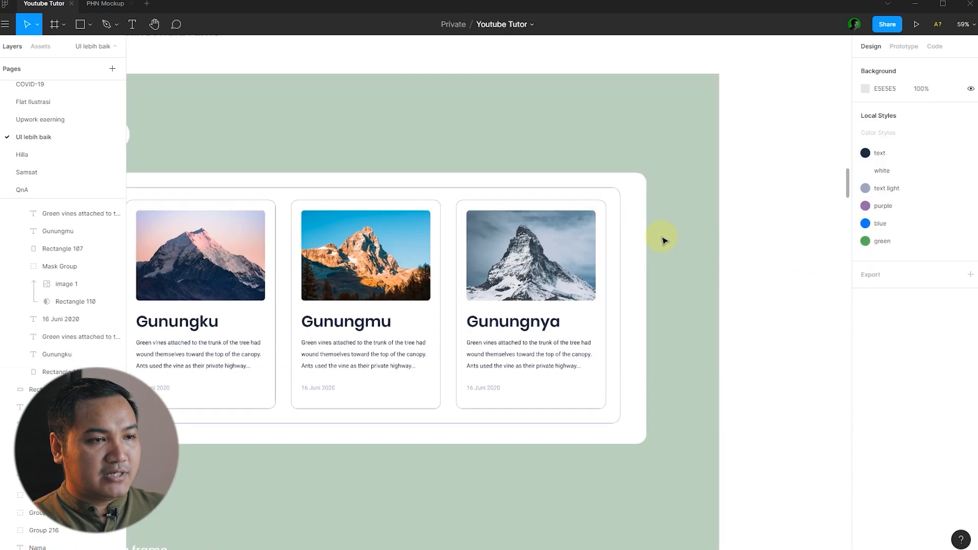
pyautogui.click(621, 262)
pyautogui.scroll(3, 589, 251)
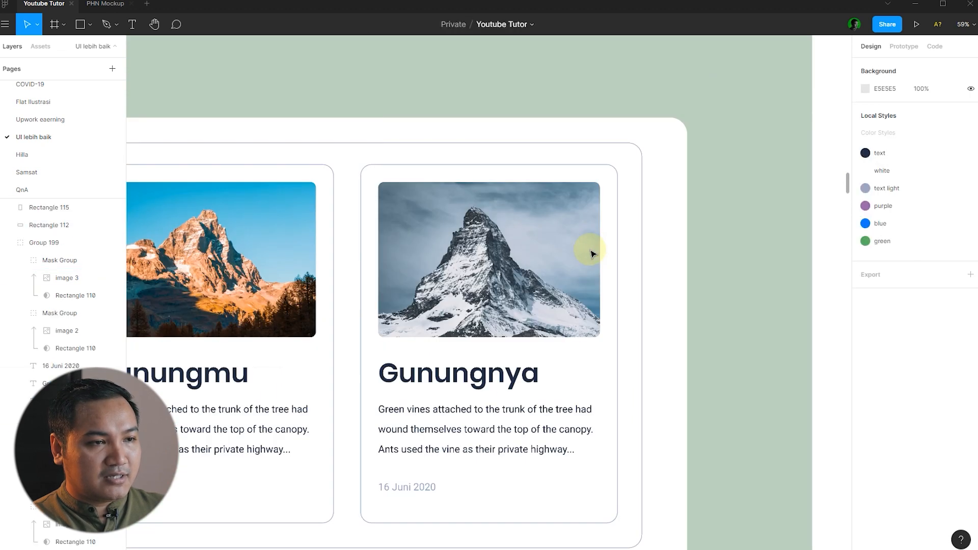
pyautogui.click(619, 256)
pyautogui.scroll(-3, 618, 257)
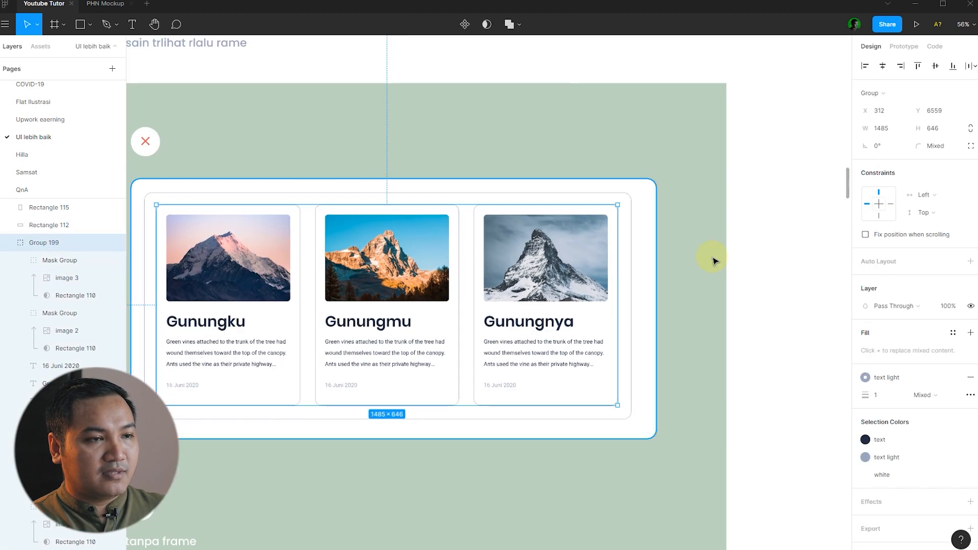
pyautogui.click(768, 279)
pyautogui.scroll(-1, 769, 279)
pyautogui.scroll(1, 770, 273)
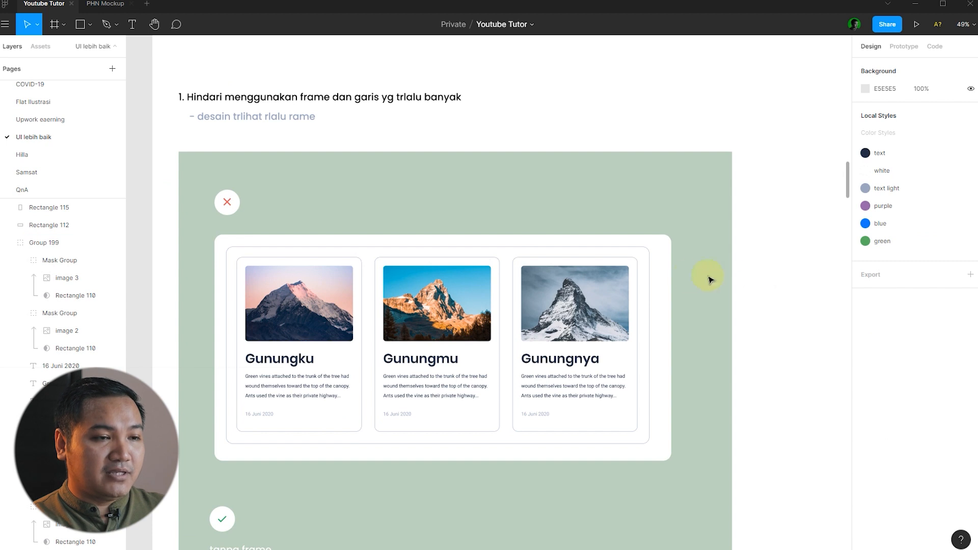
pyautogui.click(306, 123)
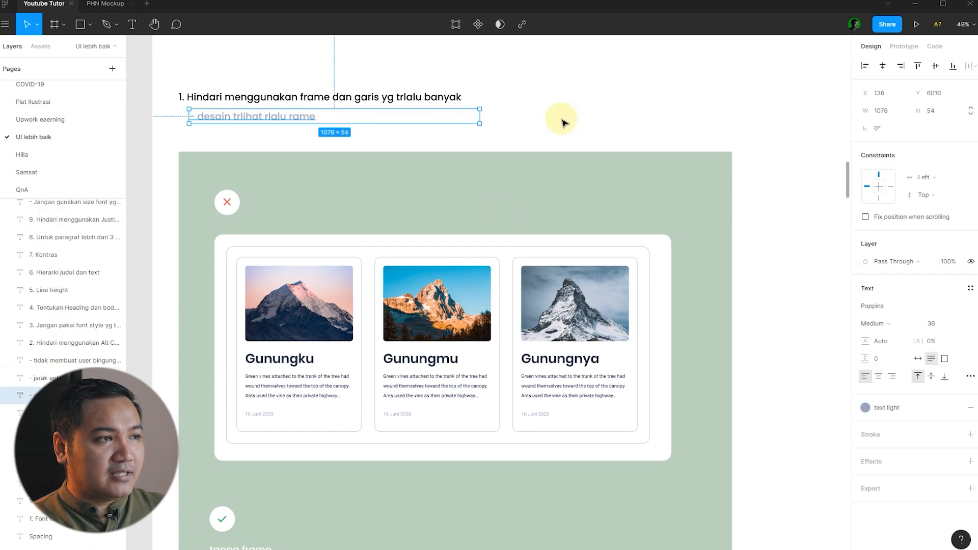
pyautogui.click(778, 280)
pyautogui.scroll(-1, 718, 301)
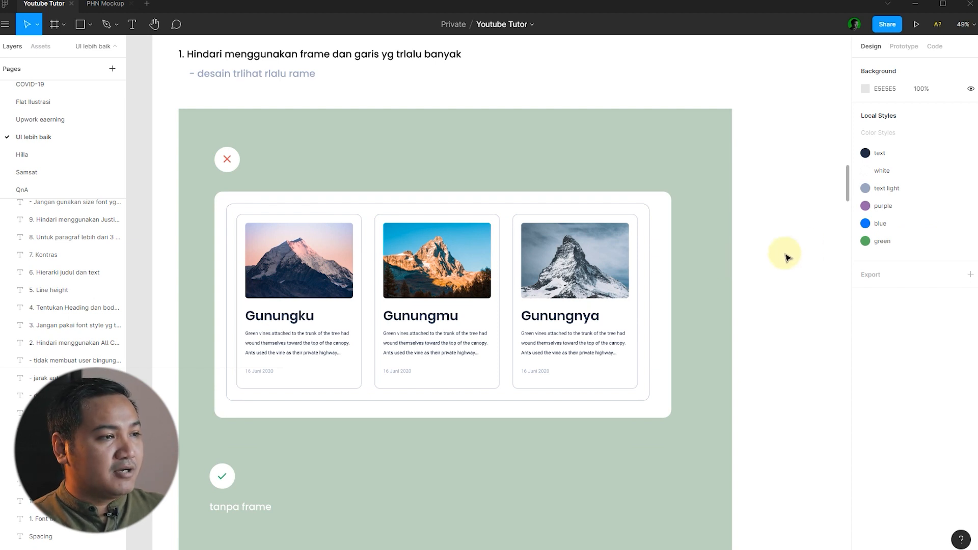
pyautogui.scroll(-3, 548, 233)
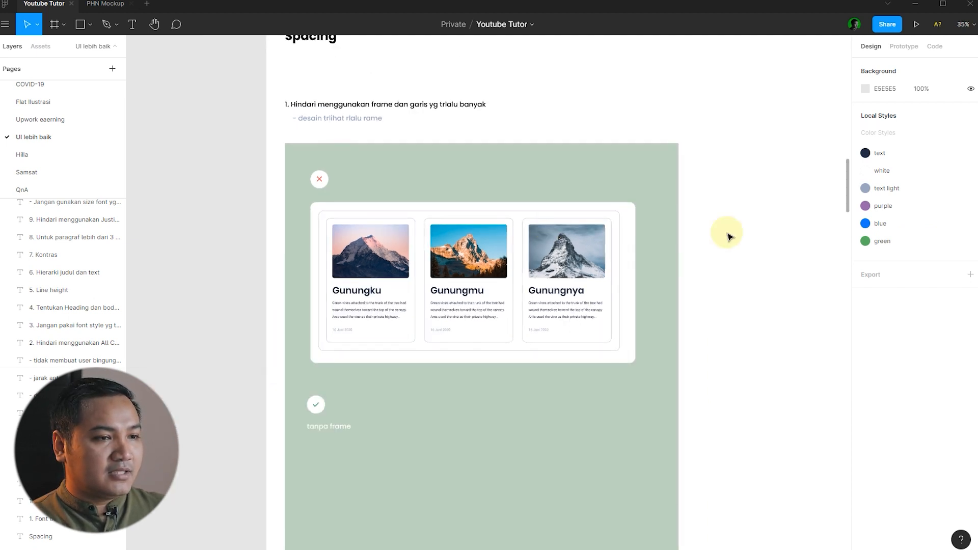
pyautogui.scroll(-2, 729, 235)
pyautogui.moveTo(720, 263); pyautogui.dragTo(304, 102)
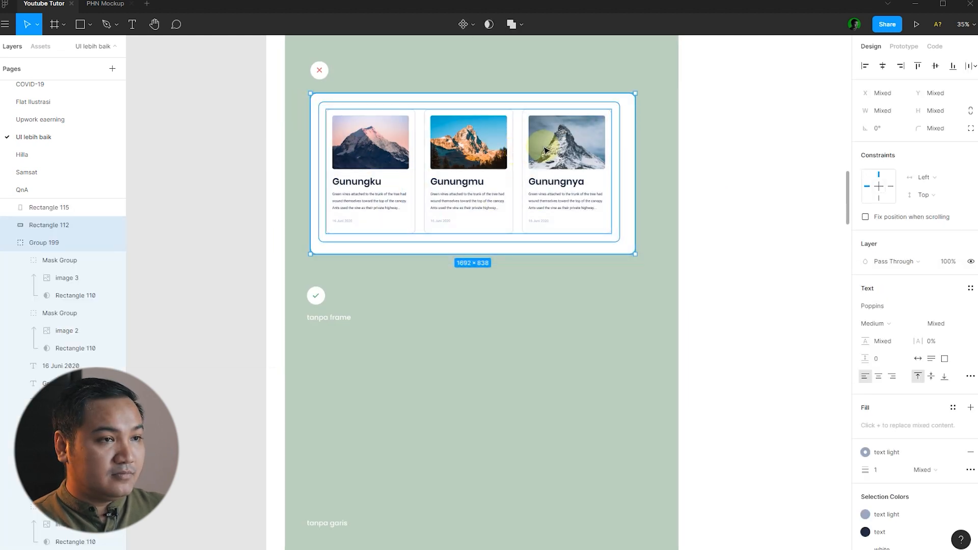
pyautogui.moveTo(559, 167); pyautogui.dragTo(560, 373)
pyautogui.click(749, 335)
pyautogui.scroll(-2, 750, 334)
pyautogui.scroll(4, 629, 300)
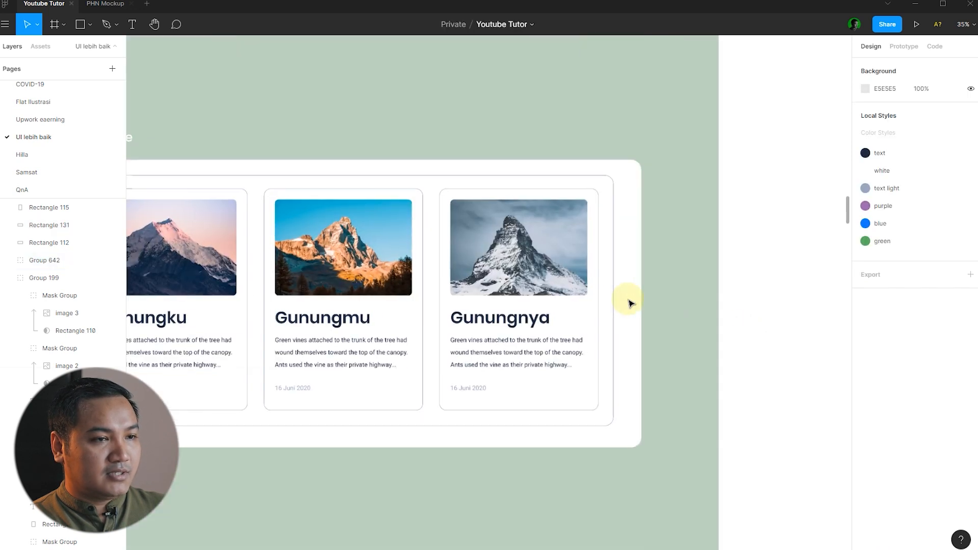
pyautogui.click(614, 278)
pyautogui.press('Delete')
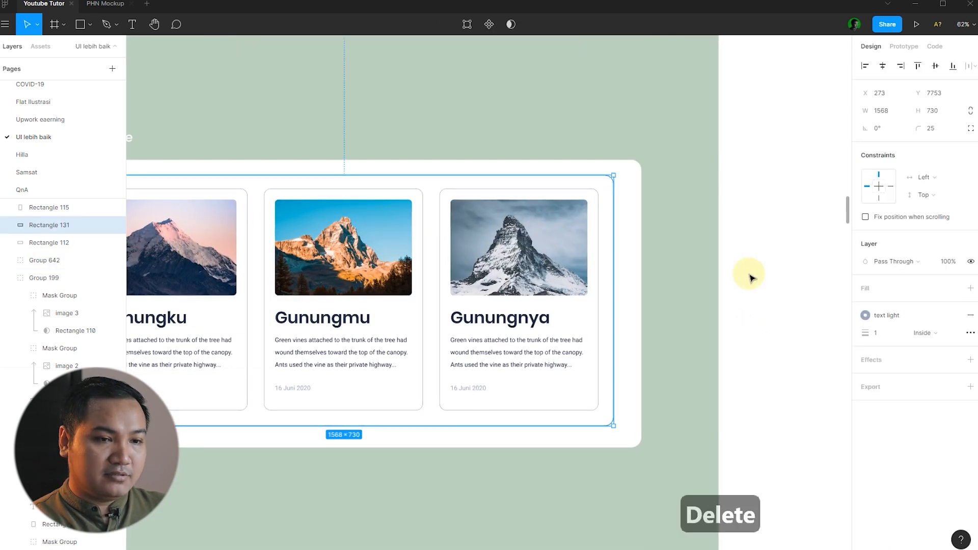
pyautogui.scroll(-3, 713, 272)
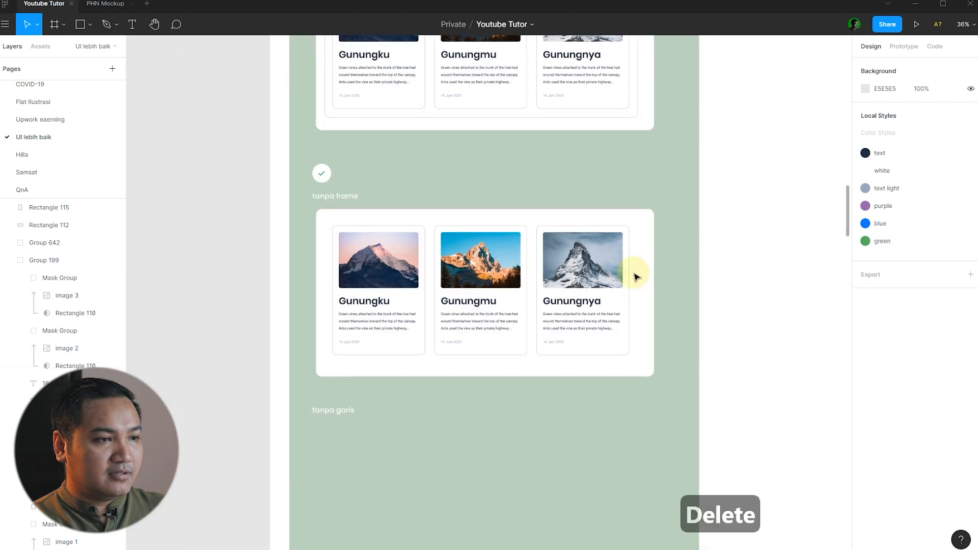
pyautogui.scroll(3, 532, 255)
pyautogui.scroll(2, 560, 240)
pyautogui.scroll(-2, 561, 240)
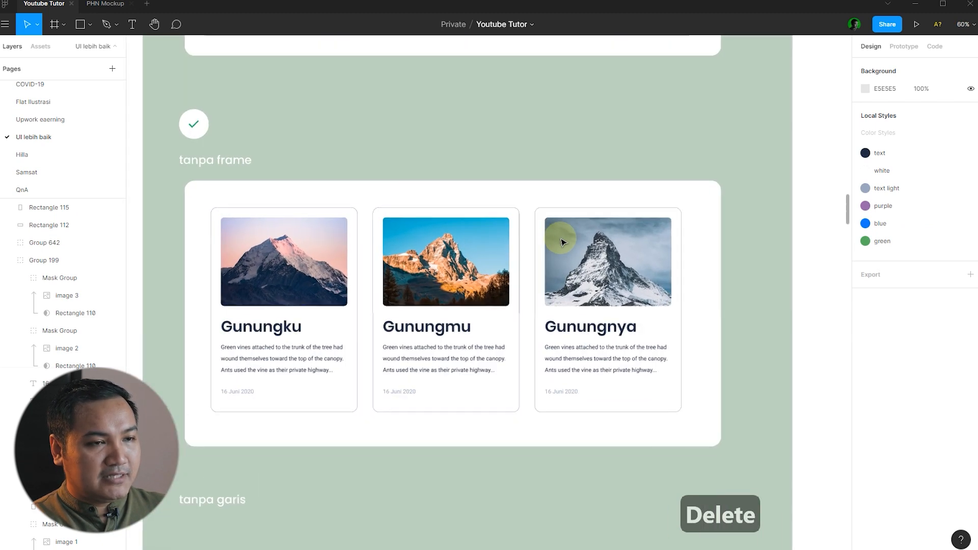
pyautogui.scroll(3, 761, 256)
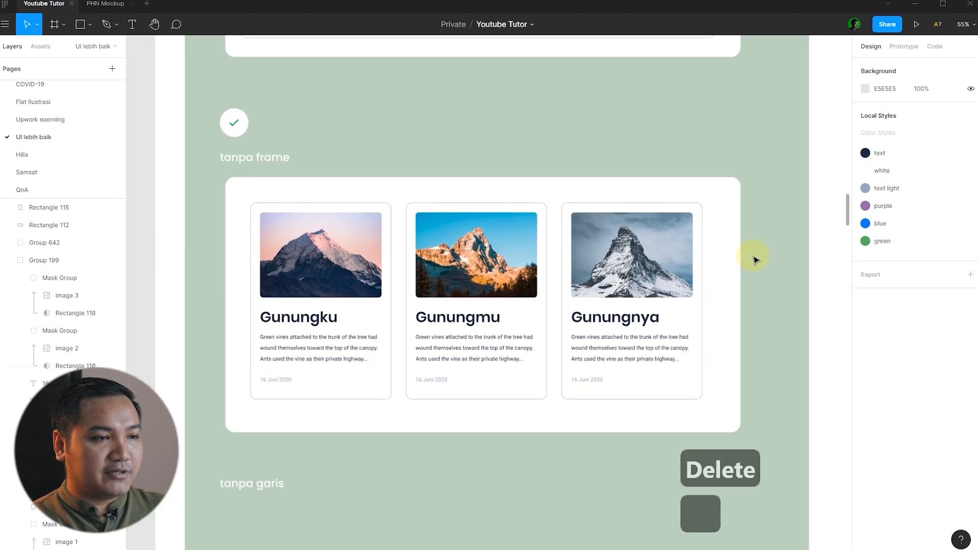
pyautogui.click(406, 216)
pyautogui.click(397, 135)
pyautogui.click(318, 412)
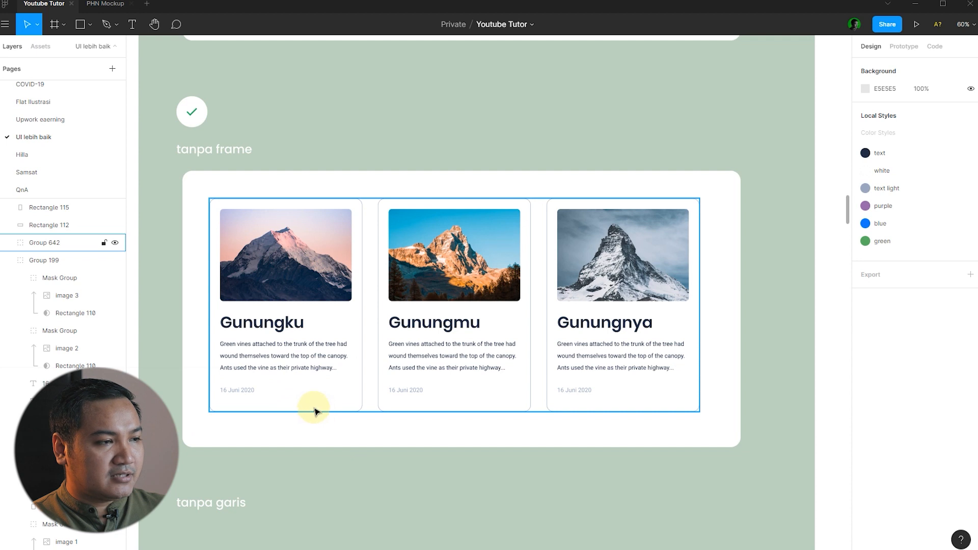
pyautogui.click(370, 434)
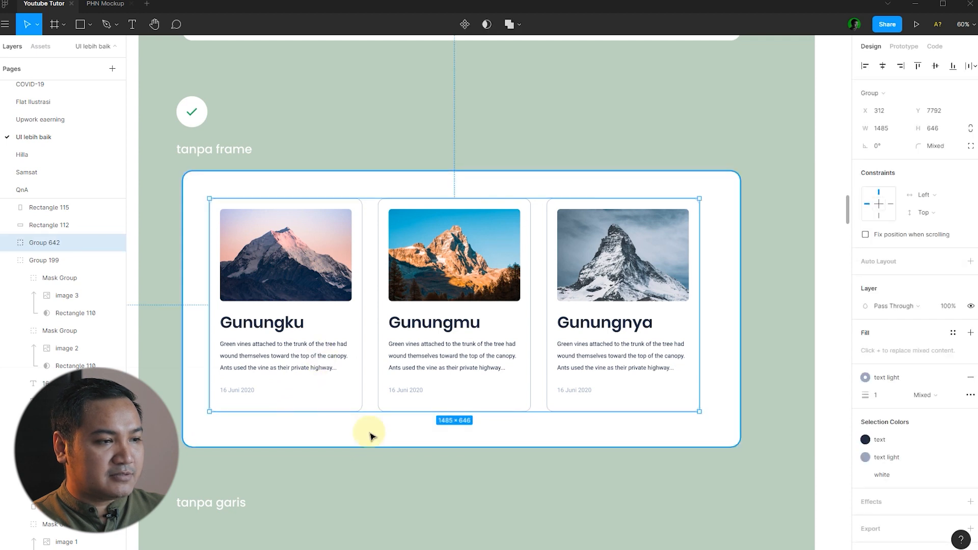
pyautogui.click(750, 415)
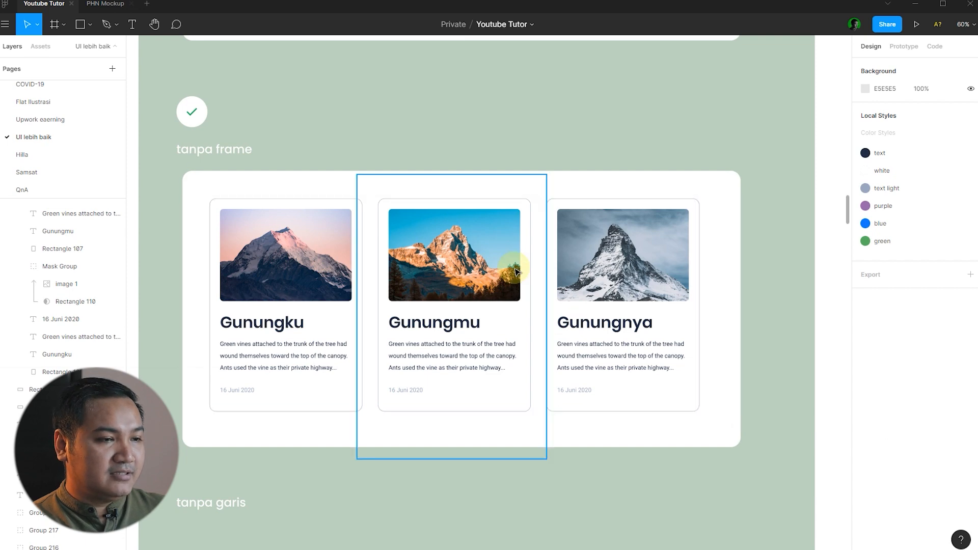
pyautogui.press('-')
# Duplicate the tanpa frame card group below the 'tanpa garis' label.
pyautogui.scroll(1, 674, 288)
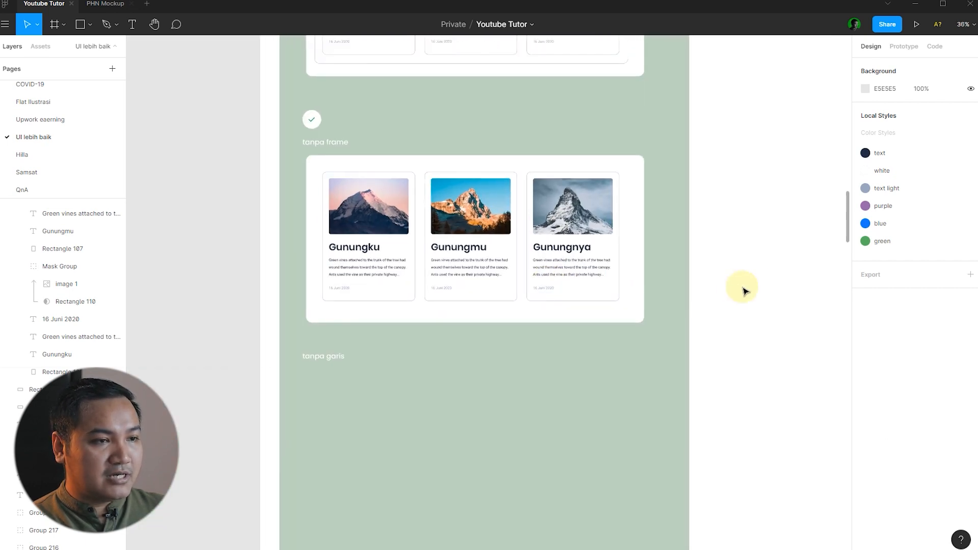
pyautogui.moveTo(738, 332); pyautogui.dragTo(314, 181)
pyautogui.scroll(-2, 524, 189)
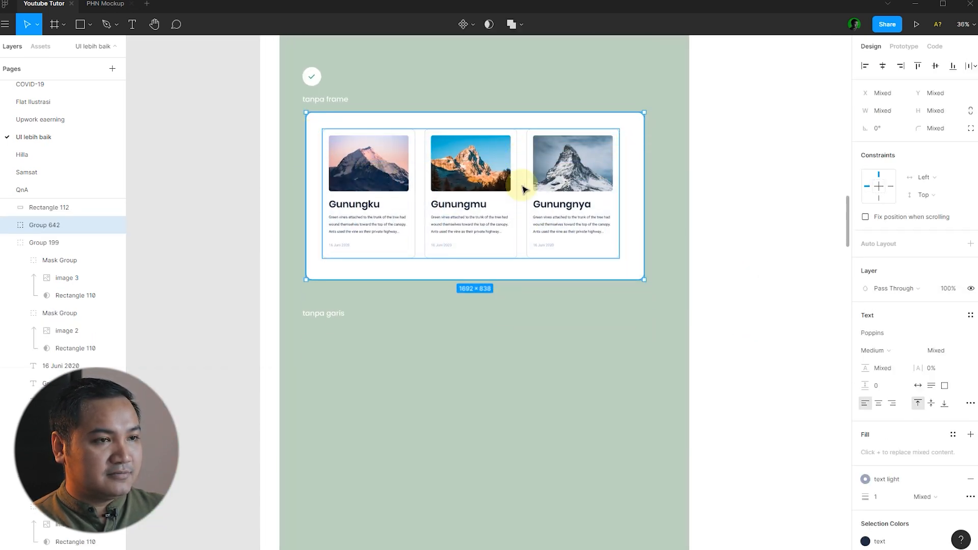
pyautogui.moveTo(579, 161); pyautogui.dragTo(584, 380)
pyautogui.click(741, 345)
# Ungroup the copied cards with Ctrl+Shift+G.
pyautogui.scroll(-1, 729, 353)
pyautogui.scroll(1, 586, 381)
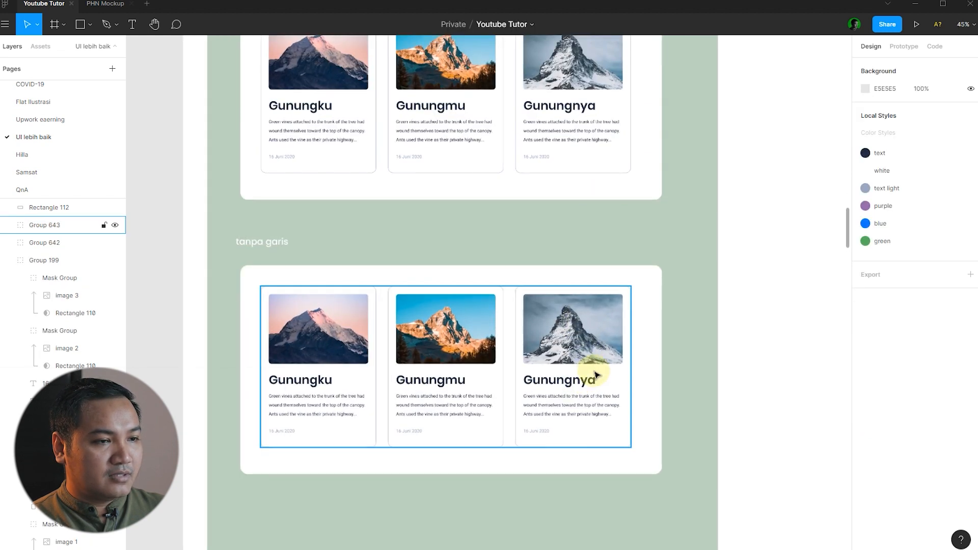
pyautogui.click(599, 370)
pyautogui.hotkey('ctrl', 'shift', 'g')
pyautogui.click(728, 323)
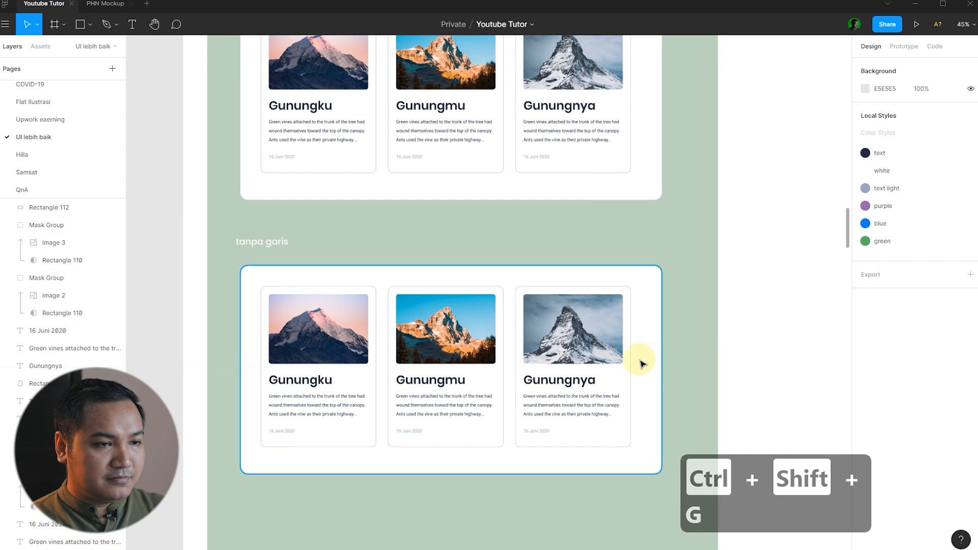
# Delete the border rectangles of the third, second and first copied cards.
pyautogui.click(634, 366)
pyautogui.press('Delete')
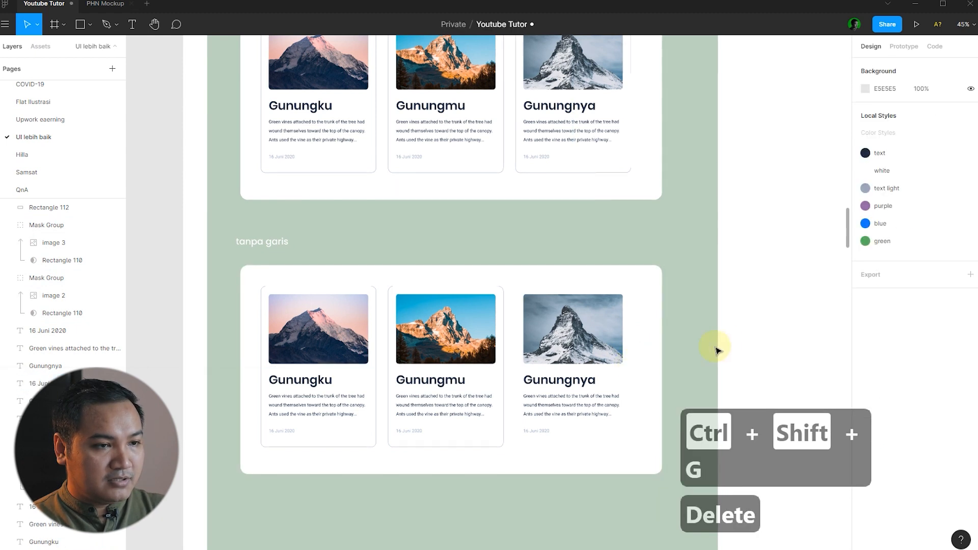
pyautogui.click(501, 377)
pyautogui.press('Delete')
pyautogui.click(375, 377)
pyautogui.press('Delete')
pyautogui.scroll(-3, 741, 321)
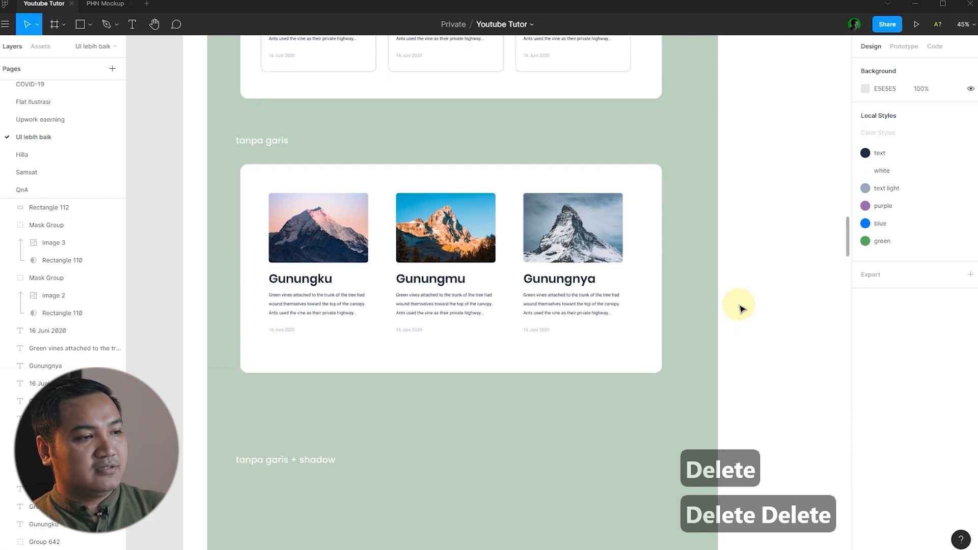
pyautogui.scroll(2, 509, 280)
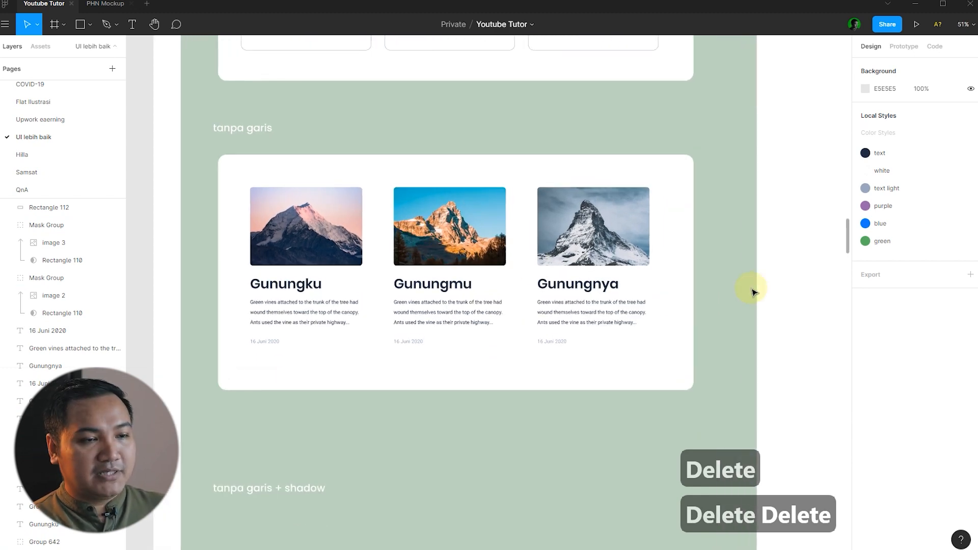
pyautogui.scroll(-1, 777, 289)
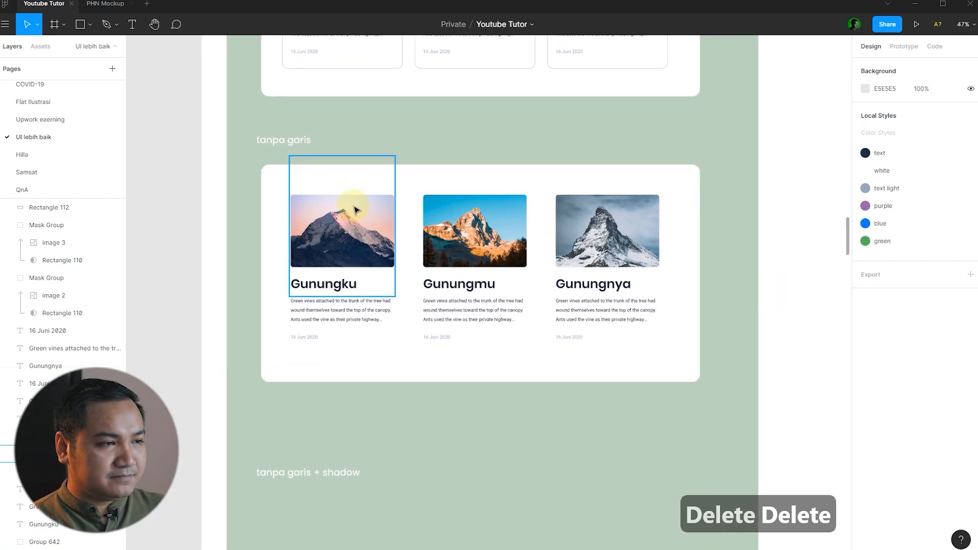
pyautogui.scroll(3, 352, 212)
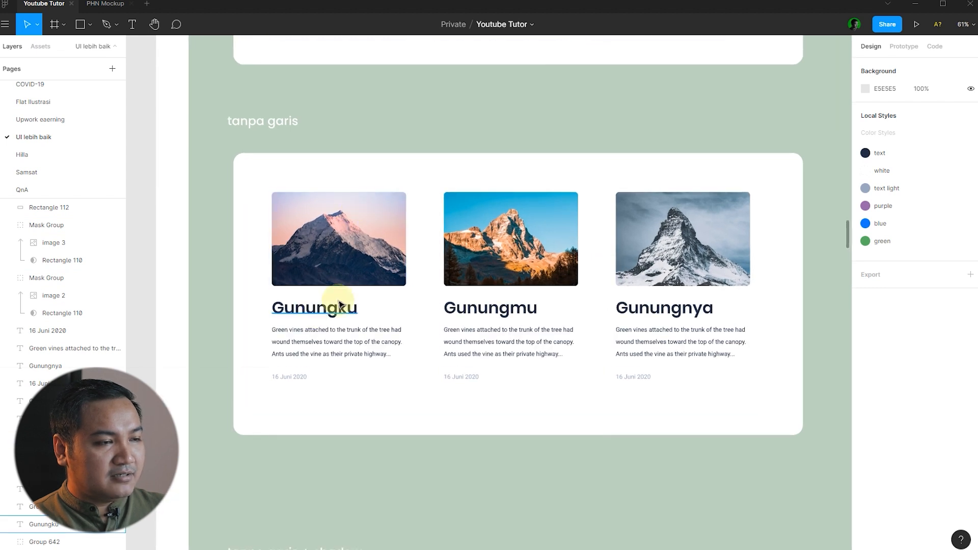
pyautogui.scroll(1, 400, 224)
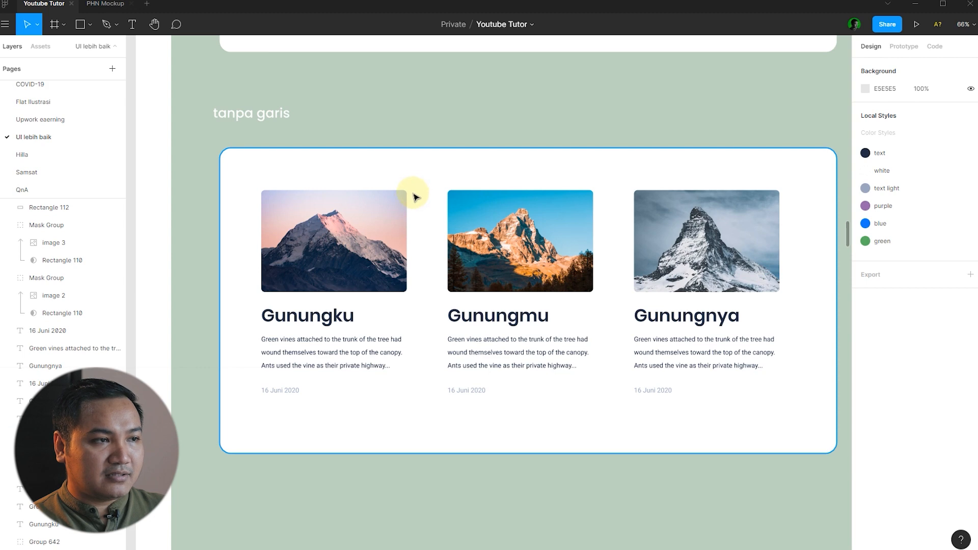
pyautogui.press('Delete')
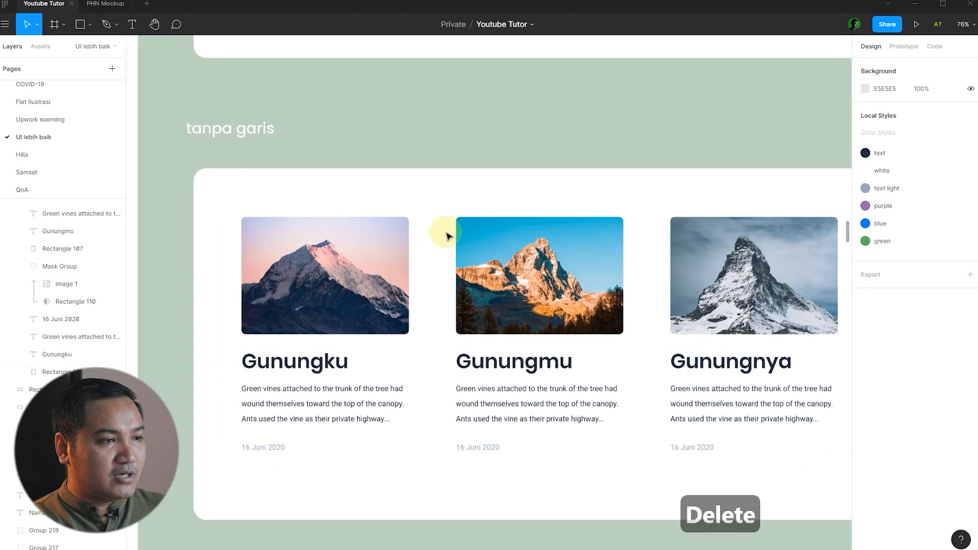
pyautogui.scroll(2, 433, 239)
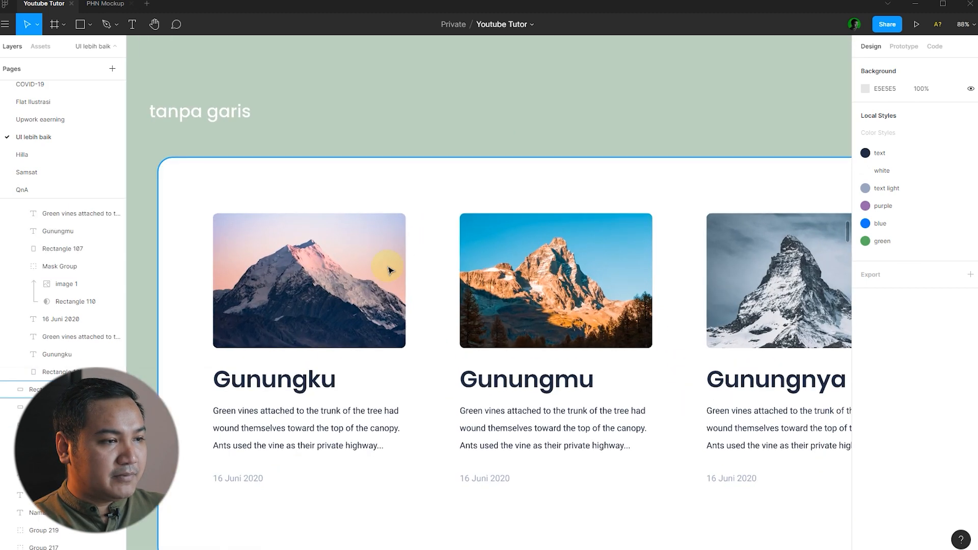
# Check the spacing between the first mountain image and the Gunungku title.
pyautogui.click(382, 267)
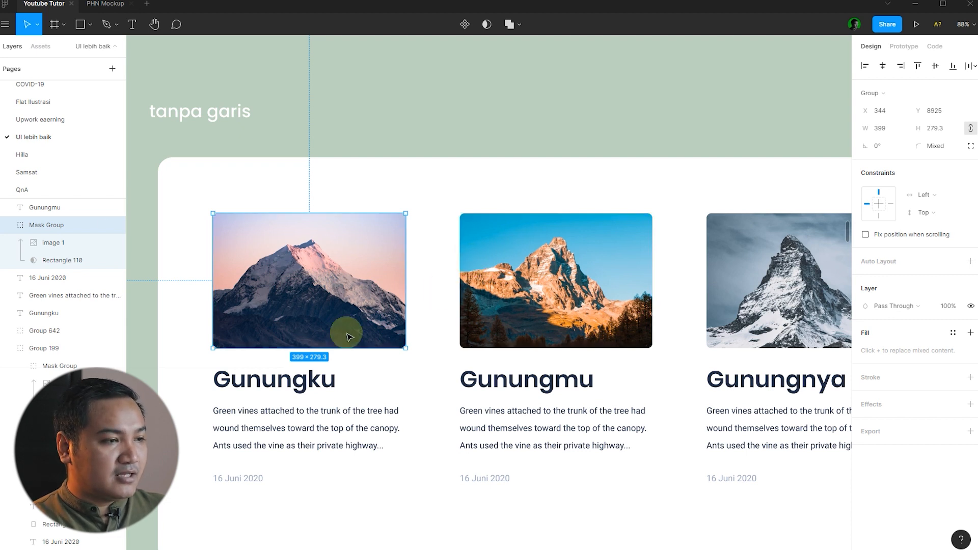
pyautogui.click(432, 328)
pyautogui.click(331, 322)
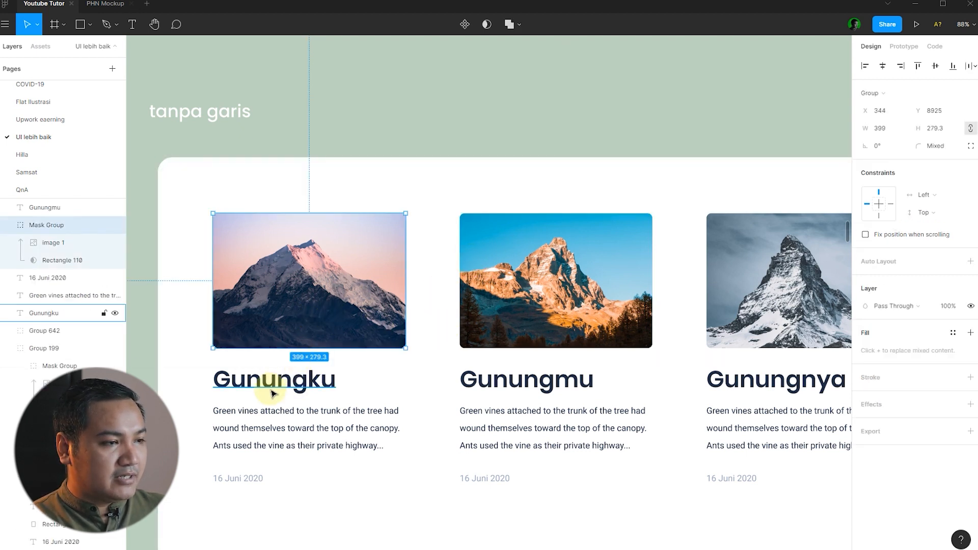
pyautogui.keyDown('shift'); pyautogui.click(271, 391); pyautogui.keyUp('shift')
pyautogui.click(322, 324)
pyautogui.keyDown('shift'); pyautogui.click(313, 380); pyautogui.keyUp('shift')
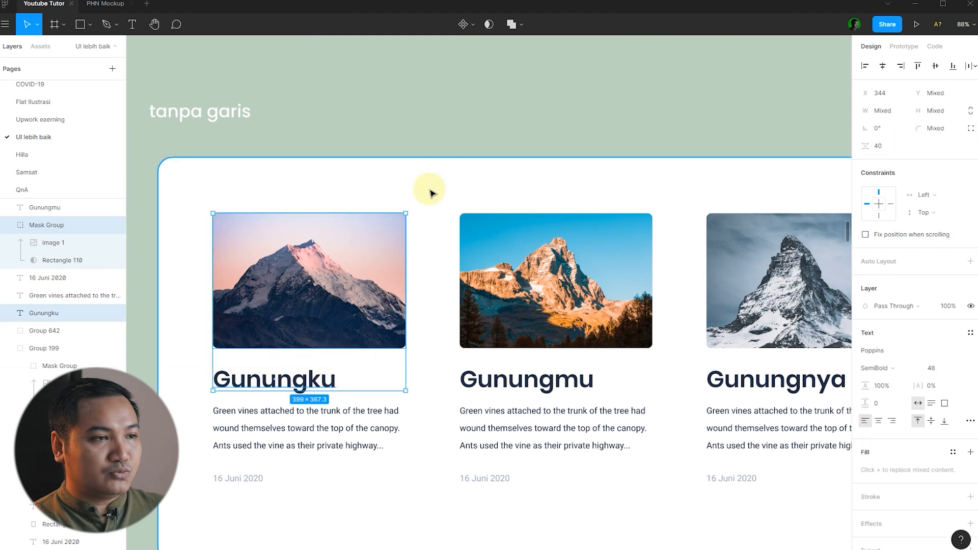
pyautogui.click(461, 149)
pyautogui.scroll(-2, 387, 305)
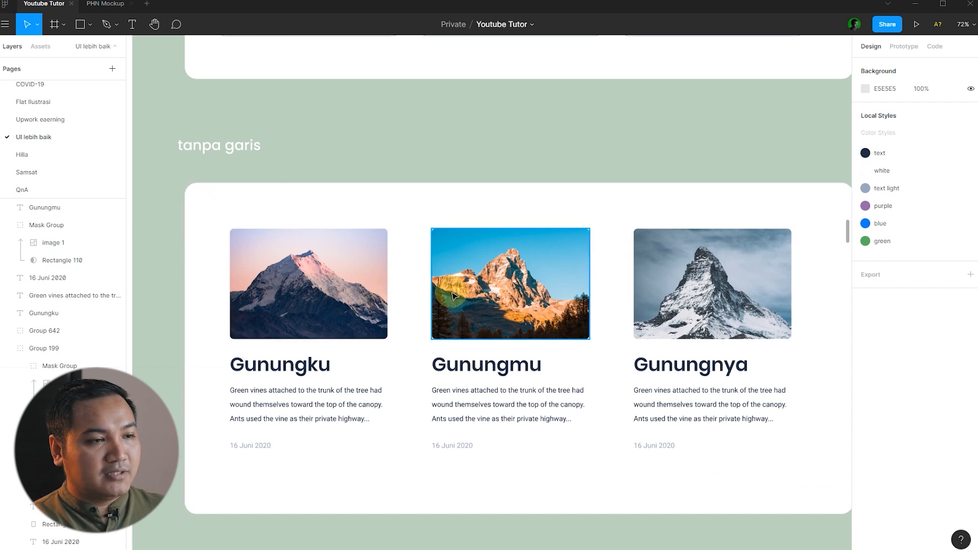
pyautogui.click(315, 304)
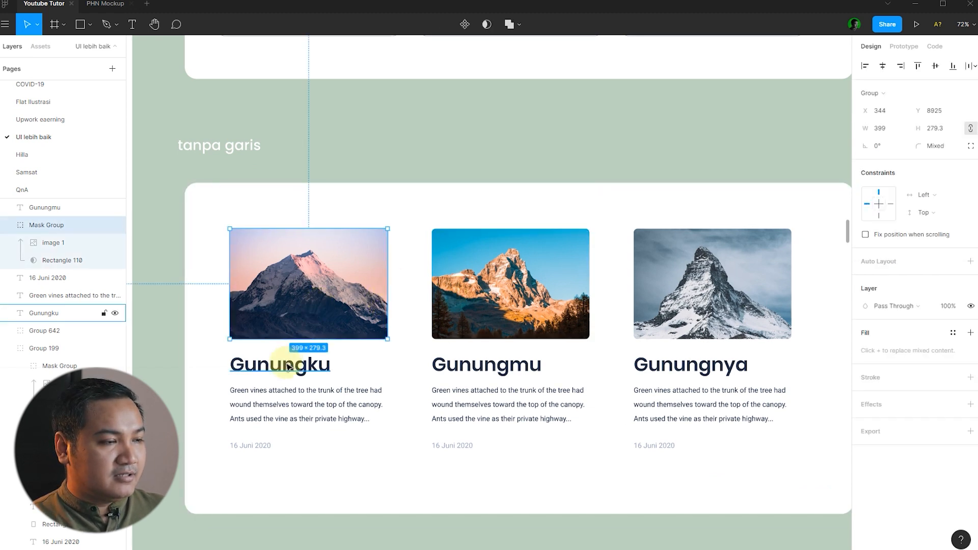
pyautogui.click(288, 367)
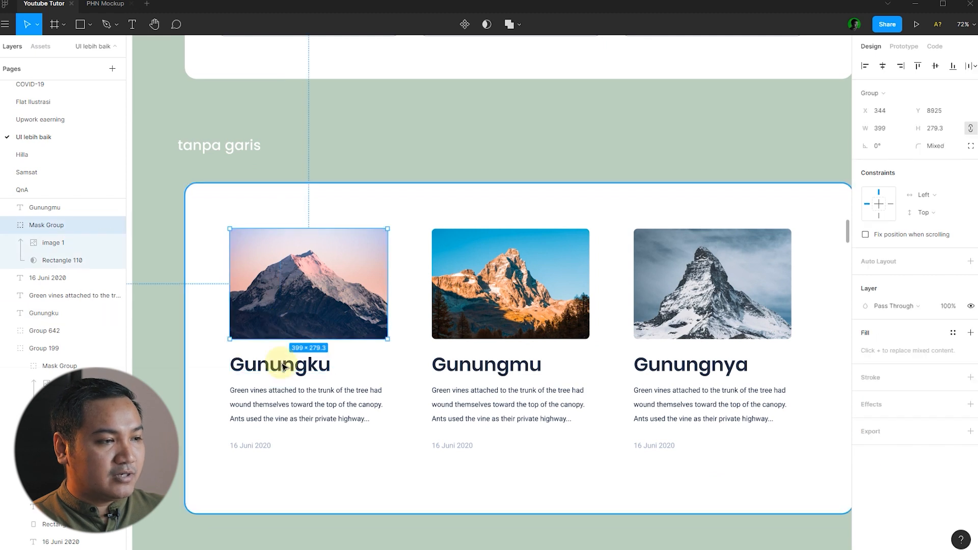
pyautogui.press('Escape')
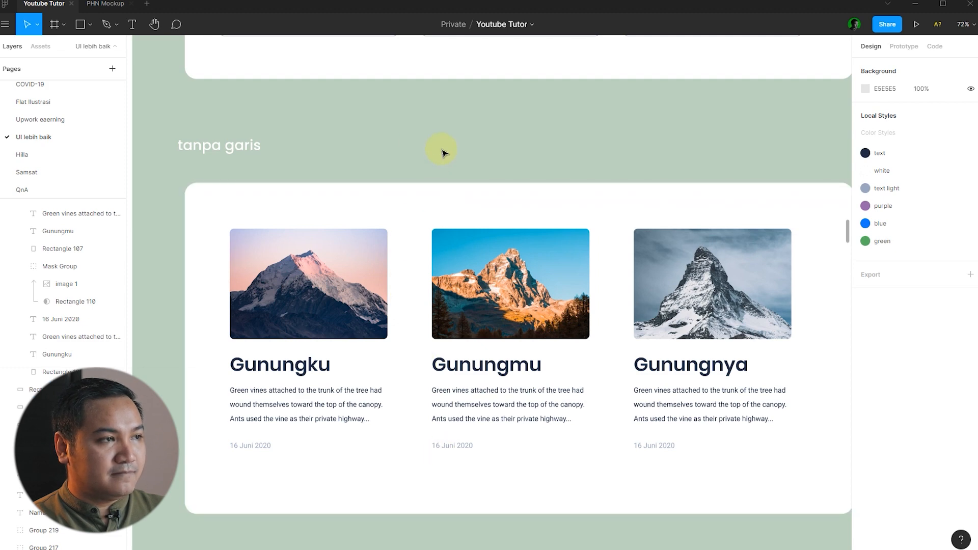
pyautogui.scroll(-2, 314, 212)
# Look over the copied borderless cards, briefly selecting the first card's date.
pyautogui.scroll(-3, 349, 251)
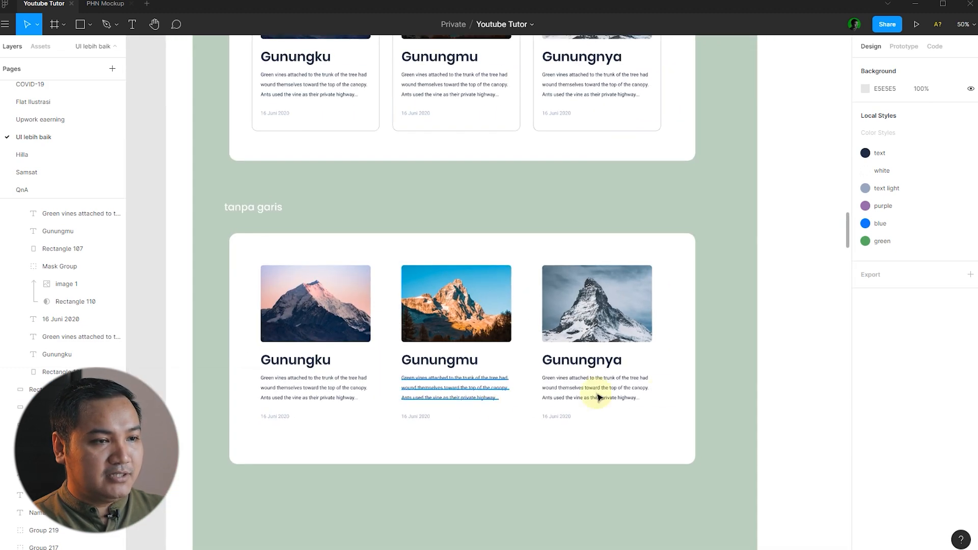
pyautogui.scroll(2, 727, 389)
pyautogui.scroll(-3, 727, 389)
pyautogui.scroll(1, 727, 389)
pyautogui.scroll(3, 728, 387)
pyautogui.scroll(-3, 728, 387)
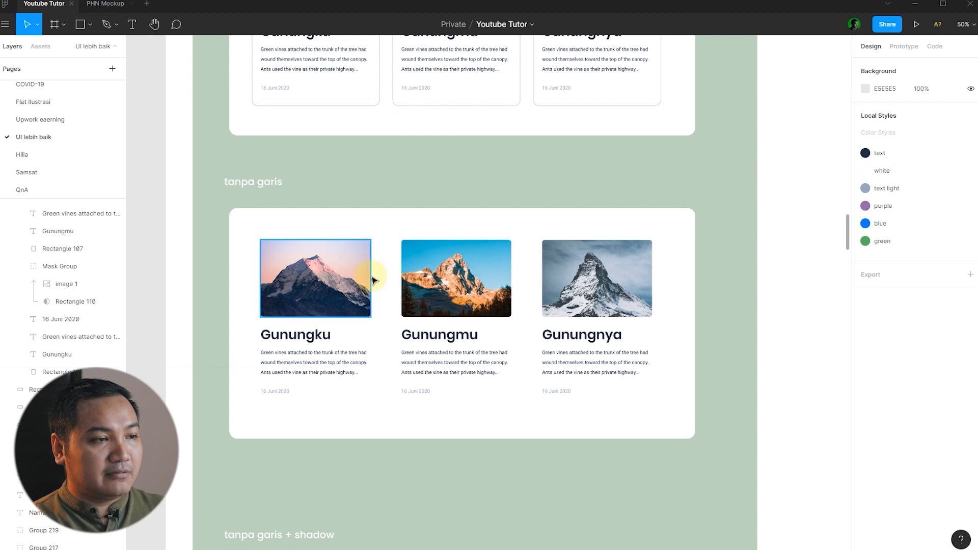
pyautogui.click(279, 392)
pyautogui.click(778, 333)
# Duplicate the bordered tanpa frame cards below the 'tanpa garis + shadow' label.
pyautogui.scroll(-1, 732, 334)
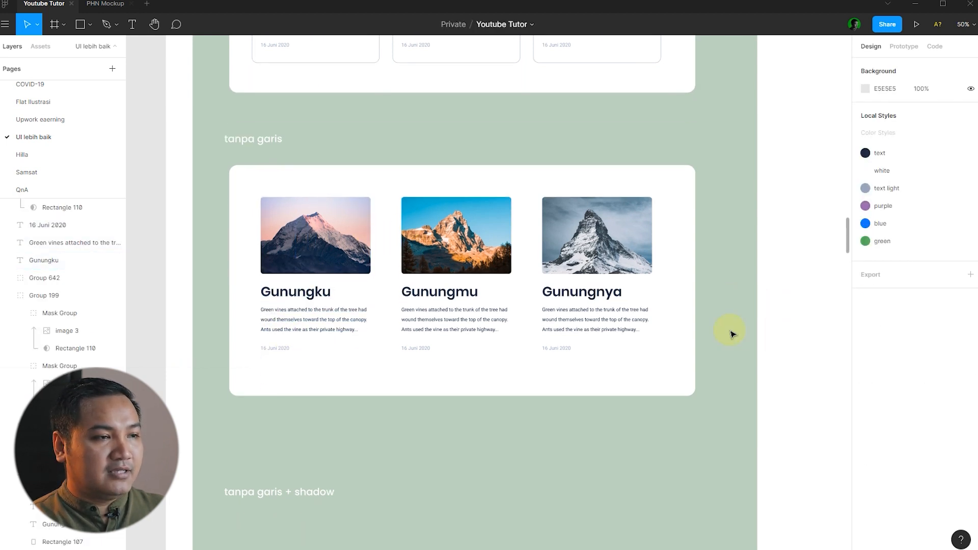
pyautogui.scroll(1, 732, 334)
pyautogui.hscroll(1, 732, 334)
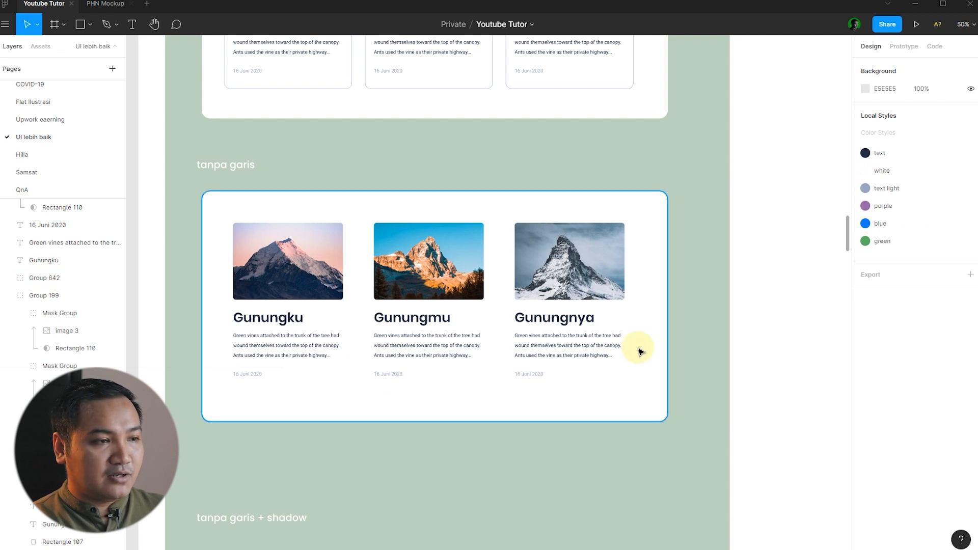
pyautogui.scroll(-2, 640, 348)
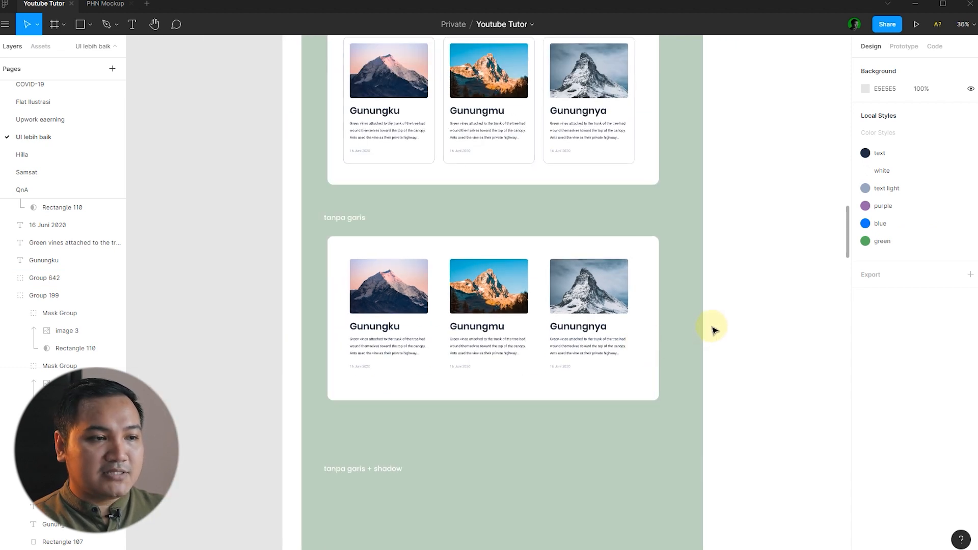
pyautogui.scroll(1, 713, 330)
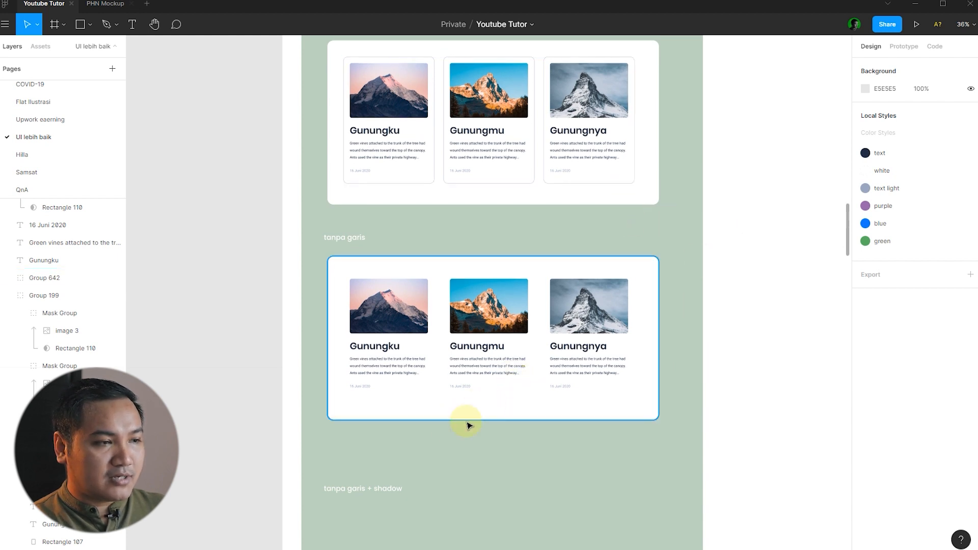
pyautogui.scroll(-2, 469, 423)
pyautogui.moveTo(387, 182); pyautogui.dragTo(364, 160)
pyautogui.scroll(-1, 482, 183)
pyautogui.moveTo(542, 184); pyautogui.dragTo(539, 465)
pyautogui.click(660, 415)
# Ungroup the copied card group under 'tanpa garis + shadow'.
pyautogui.scroll(-2, 659, 415)
pyautogui.scroll(3, 489, 409)
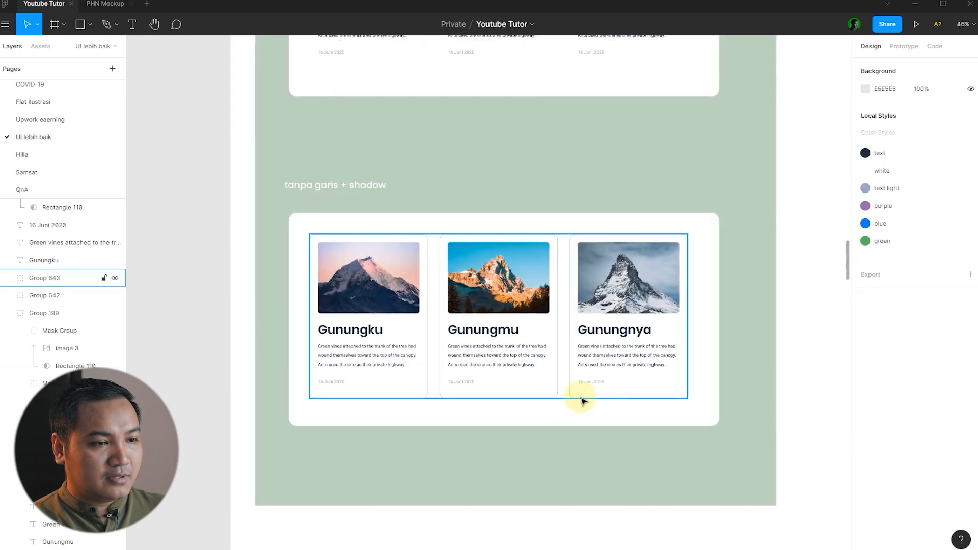
pyautogui.click(581, 399)
pyautogui.hotkey('ctrl', 'shift', 'g')
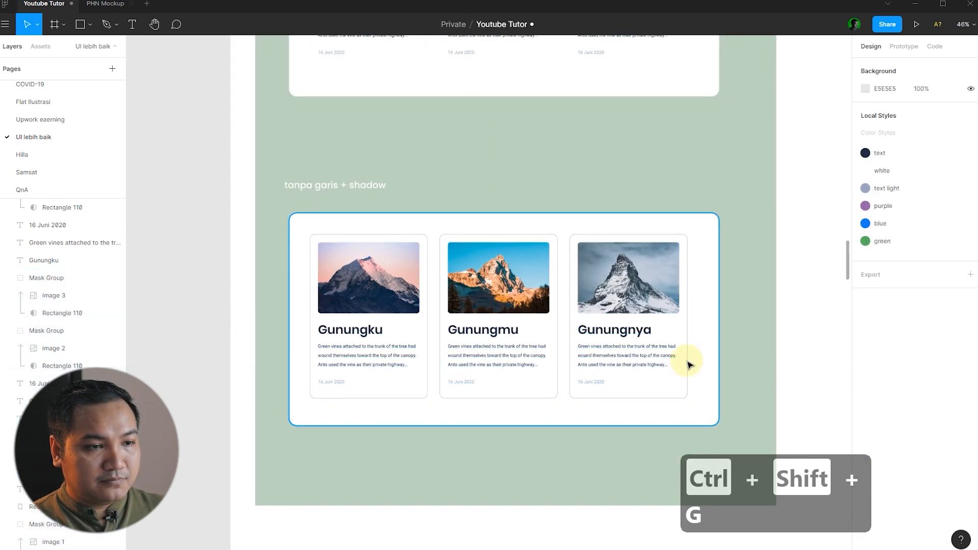
# Select the Gunungnya, Gunungmu and Gunungku cards and remove their border stroke.
pyautogui.click(678, 365)
pyautogui.keyDown('shift'); pyautogui.click(554, 379); pyautogui.keyUp('shift')
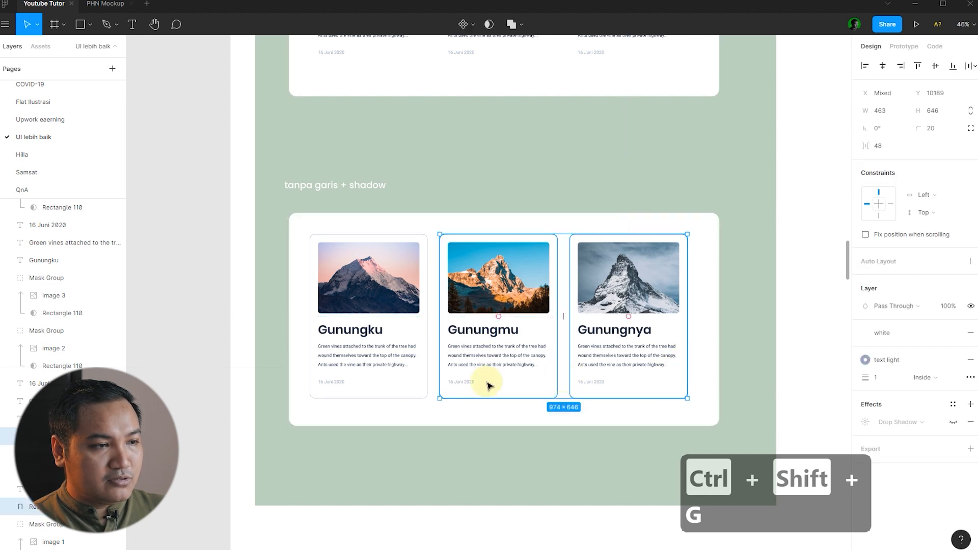
pyautogui.keyDown('shift'); pyautogui.click(434, 379); pyautogui.keyUp('shift')
pyautogui.scroll(1, 585, 350)
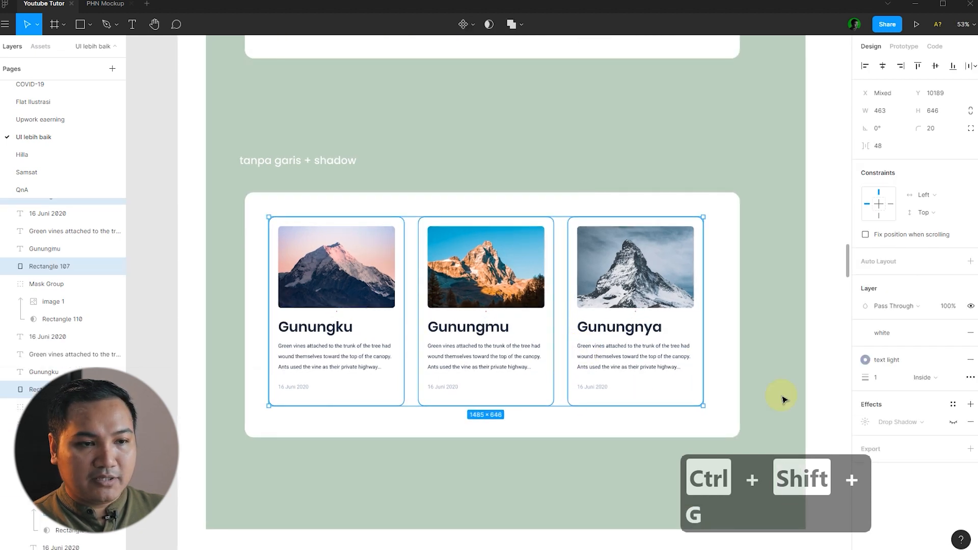
pyautogui.click(971, 359)
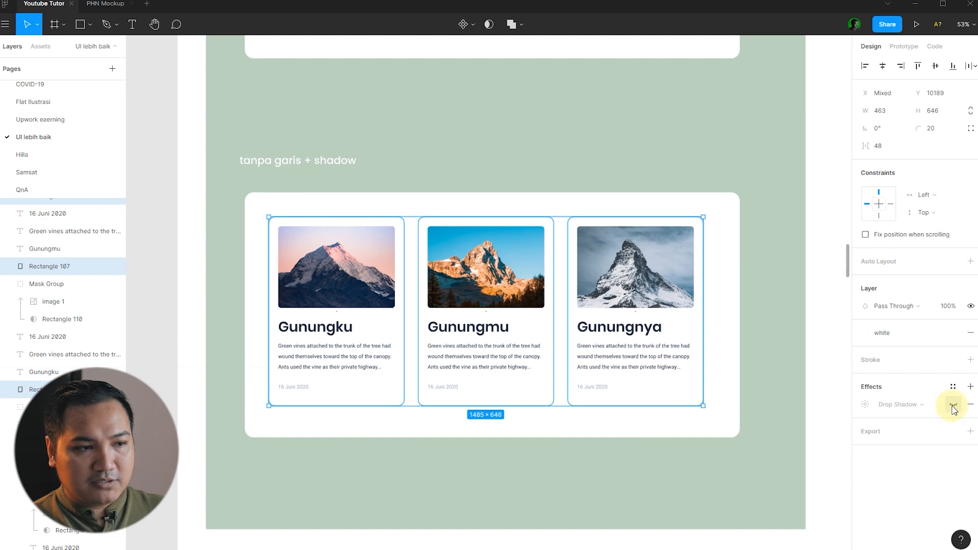
pyautogui.click(798, 353)
pyautogui.scroll(5, 676, 402)
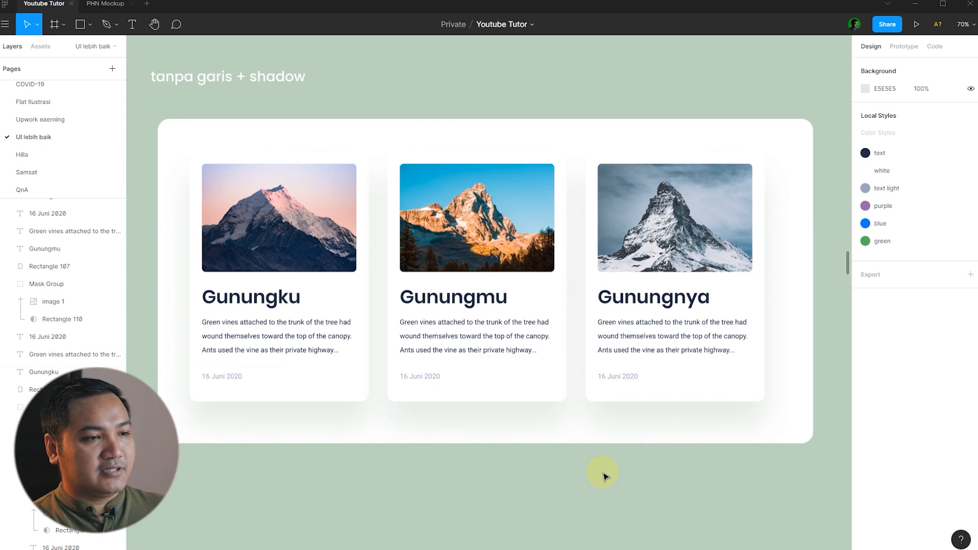
pyautogui.scroll(-5, 579, 382)
pyautogui.scroll(3, 586, 351)
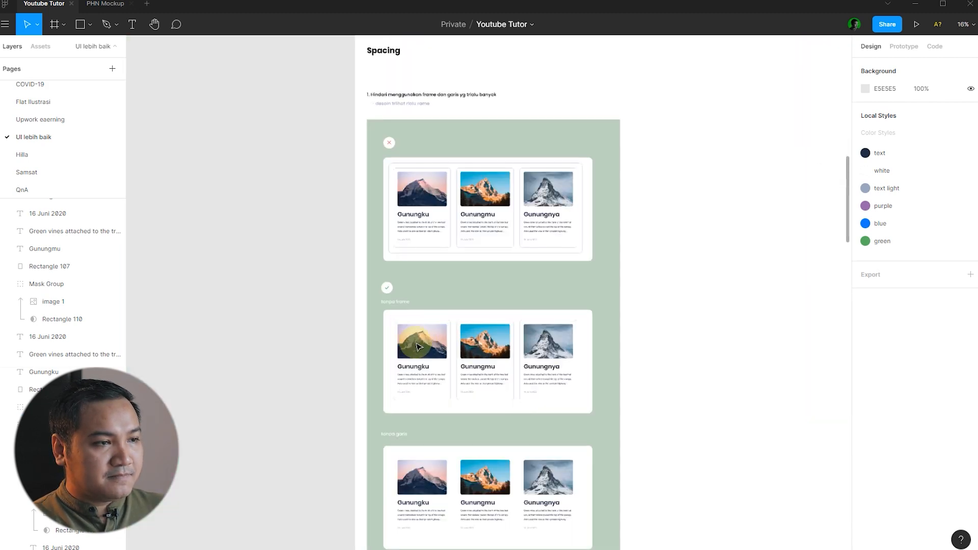
pyautogui.scroll(3, 512, 346)
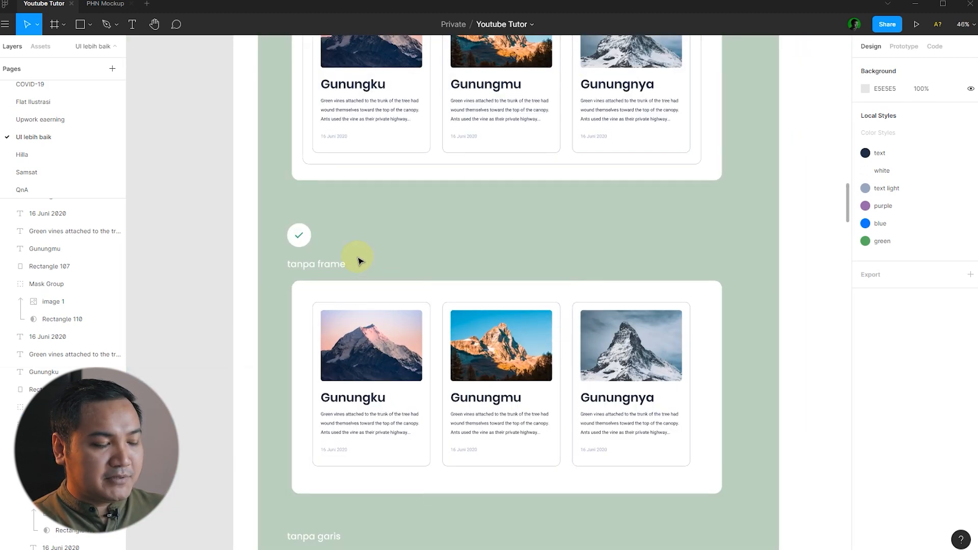
pyautogui.press('space')
pyautogui.moveTo(742, 398); pyautogui.dragTo(716, 68)
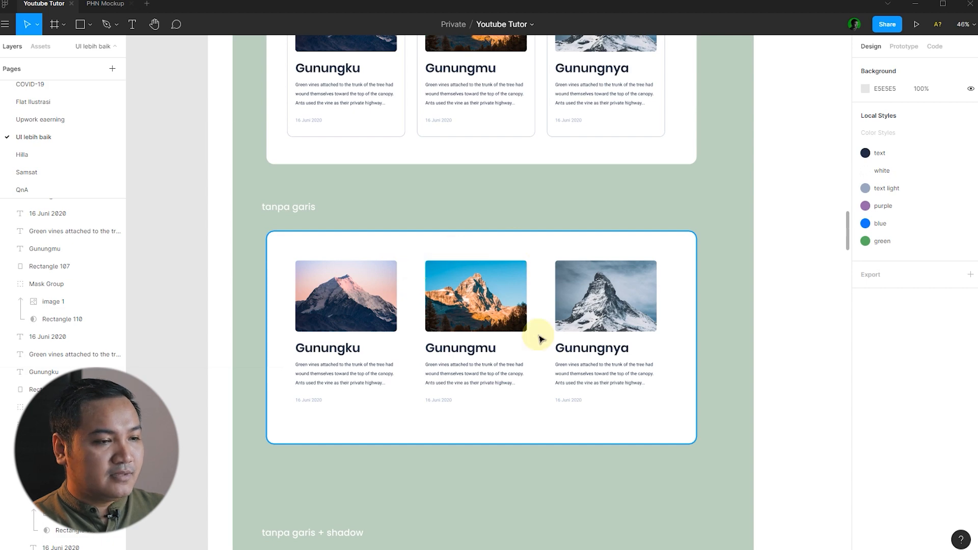
pyautogui.moveTo(552, 499); pyautogui.dragTo(574, 166)
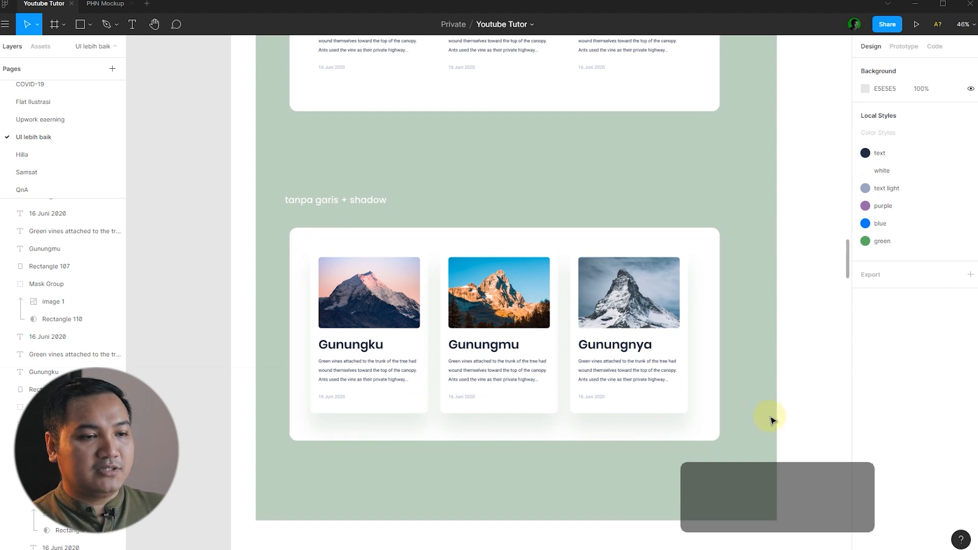
pyautogui.scroll(2, 807, 405)
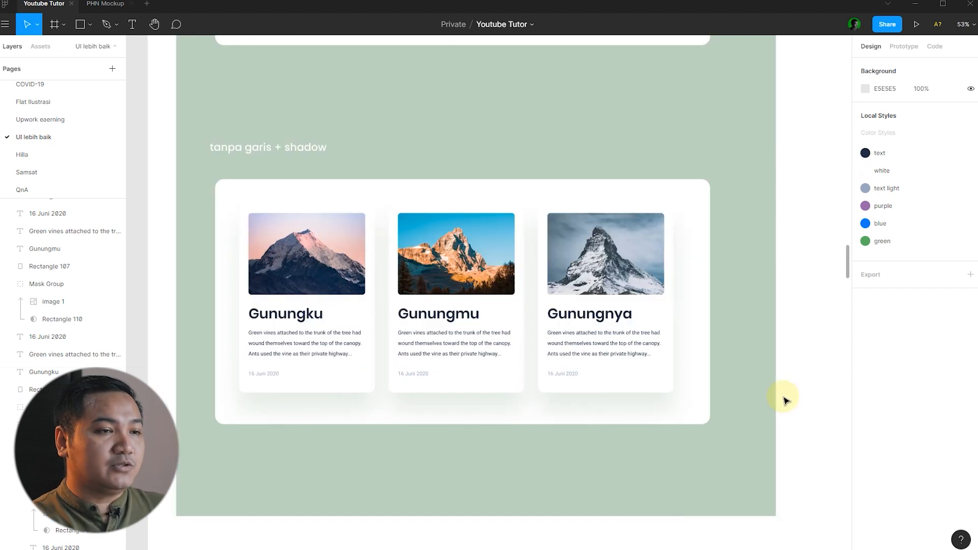
pyautogui.scroll(-10, 418, 372)
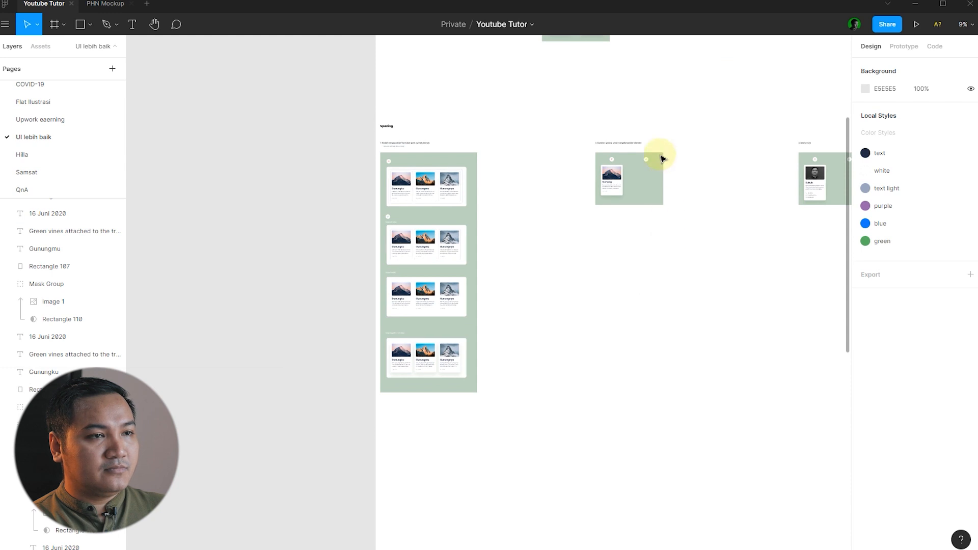
pyautogui.scroll(10, 647, 153)
# Inspect the green background, the 16 Juni 2020 date and the Gunung card's body text.
pyautogui.scroll(-3, 476, 210)
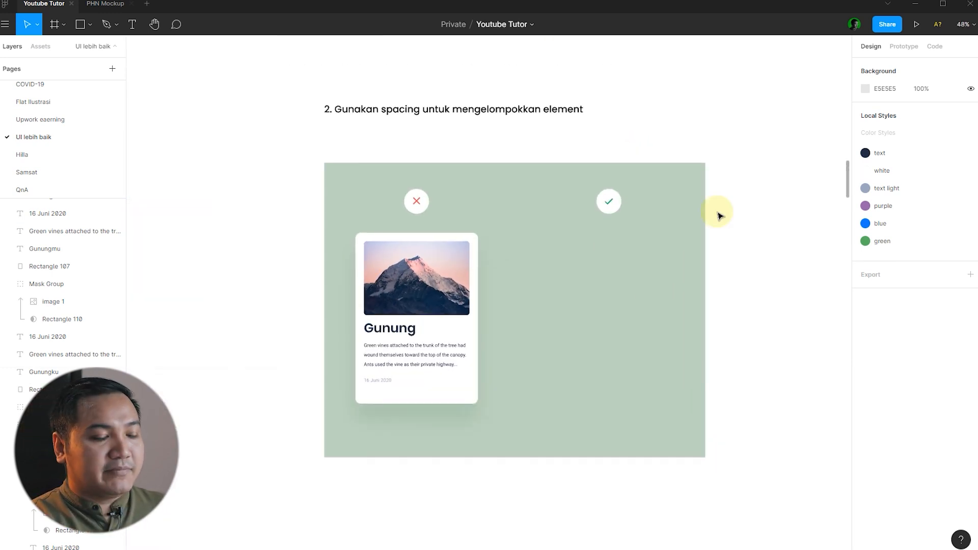
pyautogui.scroll(4, 723, 219)
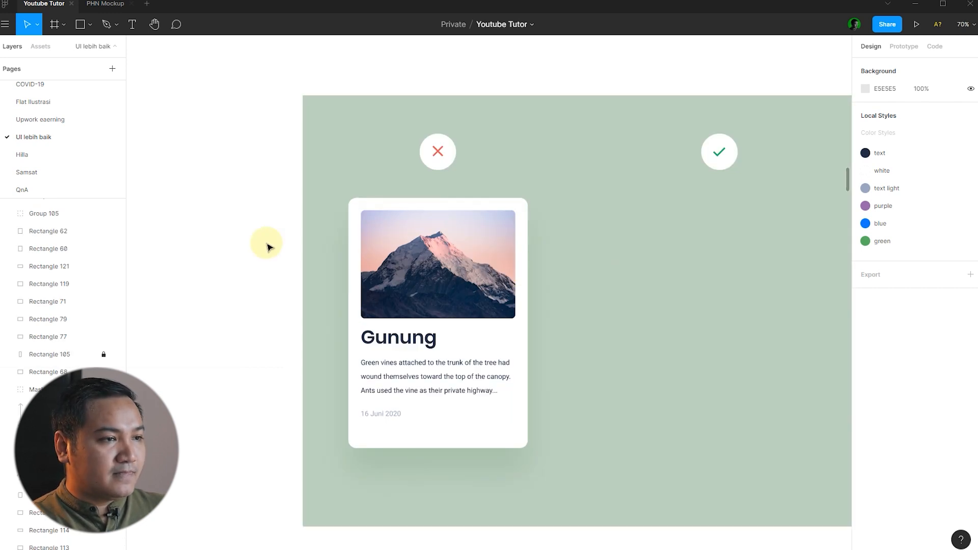
pyautogui.click(586, 270)
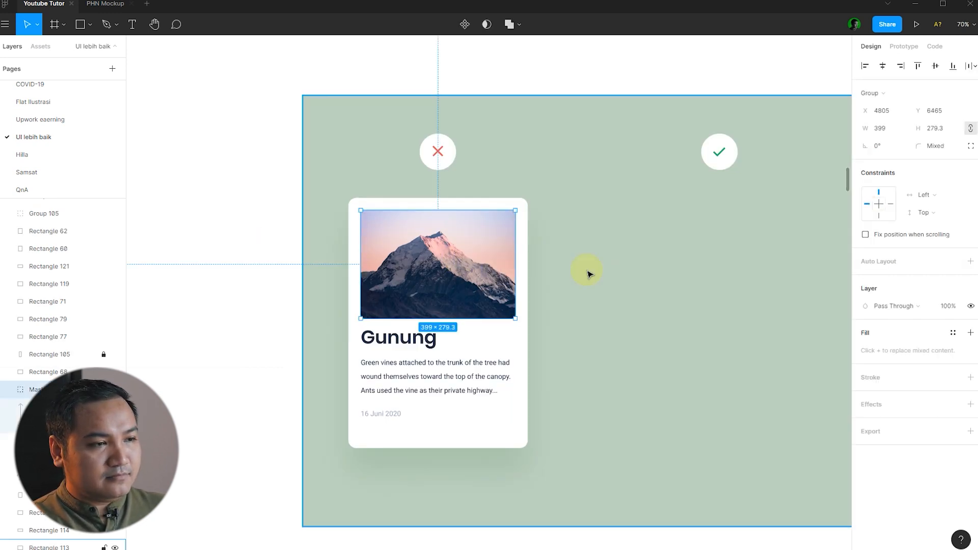
pyautogui.press('Escape')
pyautogui.scroll(2, 395, 403)
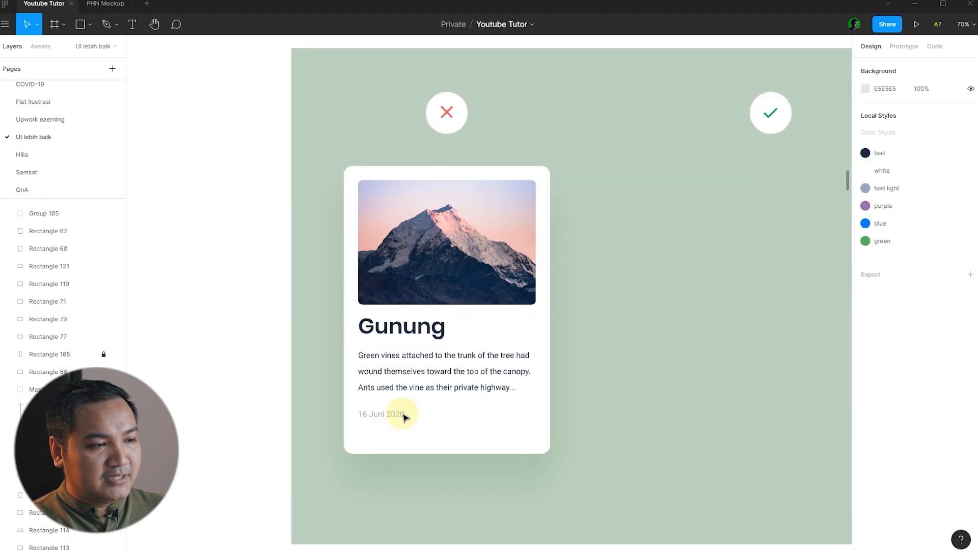
pyautogui.click(404, 414)
pyautogui.keyDown('shift'); pyautogui.click(416, 390); pyautogui.keyUp('shift')
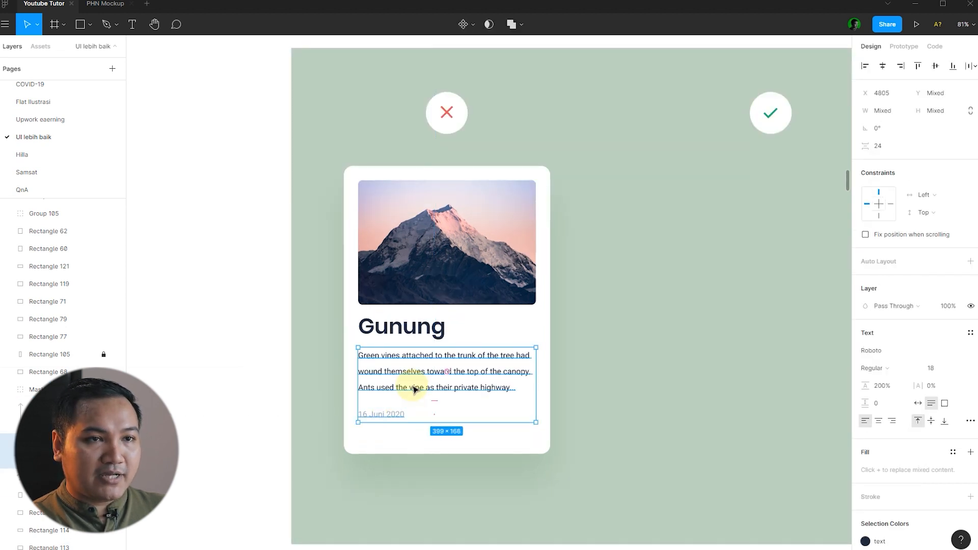
pyautogui.click(213, 351)
pyautogui.scroll(-3, 228, 316)
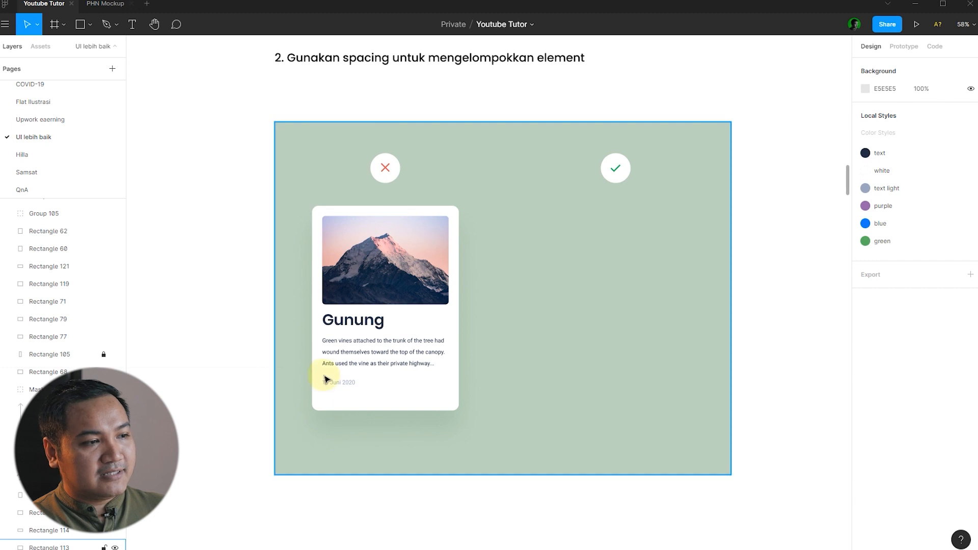
pyautogui.scroll(2, 328, 375)
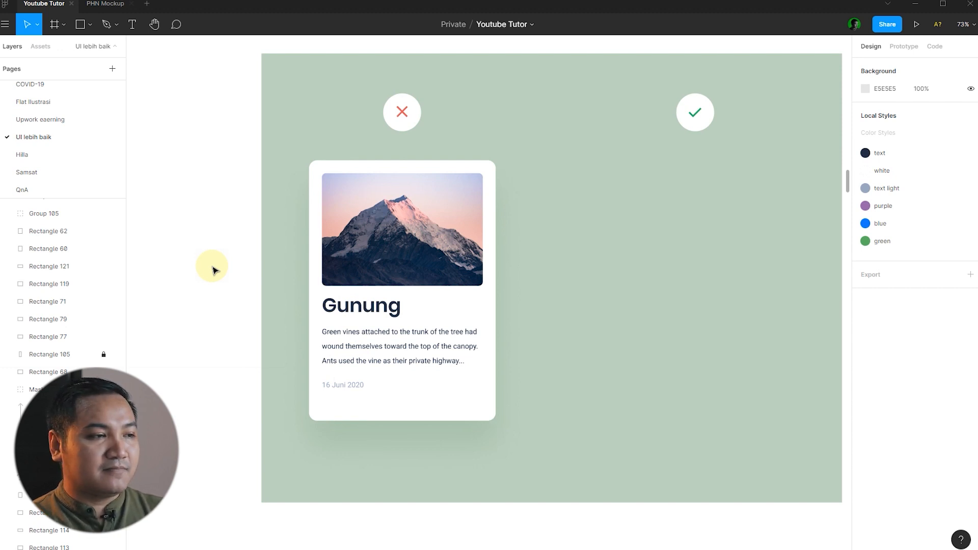
pyautogui.scroll(1, 618, 283)
pyautogui.scroll(-3, 410, 275)
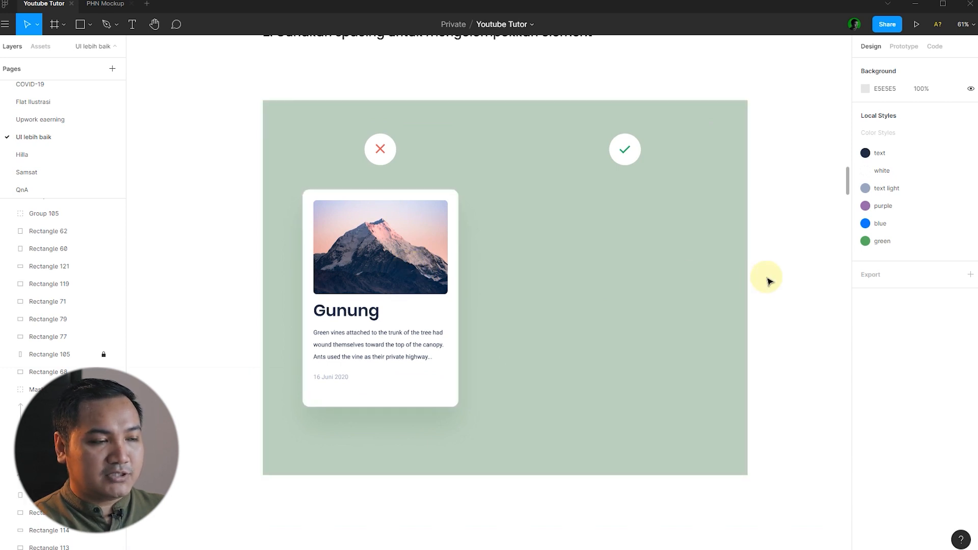
# Inspect the Gunung card's image, title, paragraph and 16 Juni 2020 date layers.
pyautogui.click(395, 257)
pyautogui.click(357, 312)
pyautogui.click(351, 343)
pyautogui.click(351, 312)
pyautogui.click(354, 339)
pyautogui.click(347, 379)
pyautogui.click(199, 355)
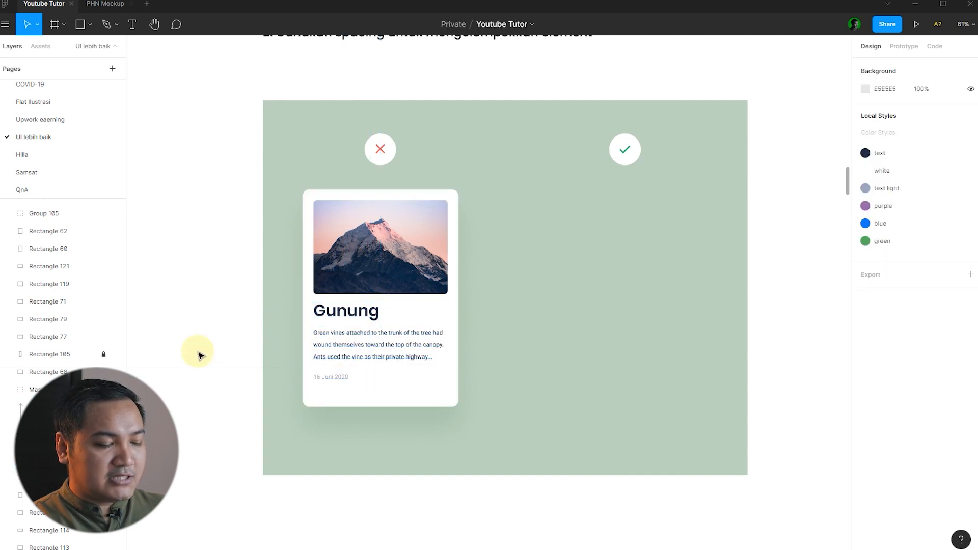
pyautogui.click(392, 267)
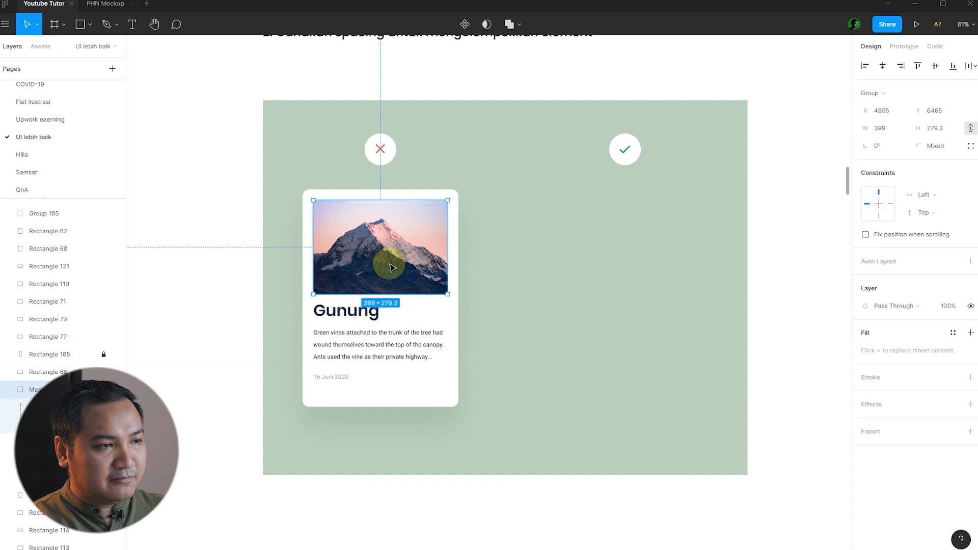
pyautogui.click(340, 321)
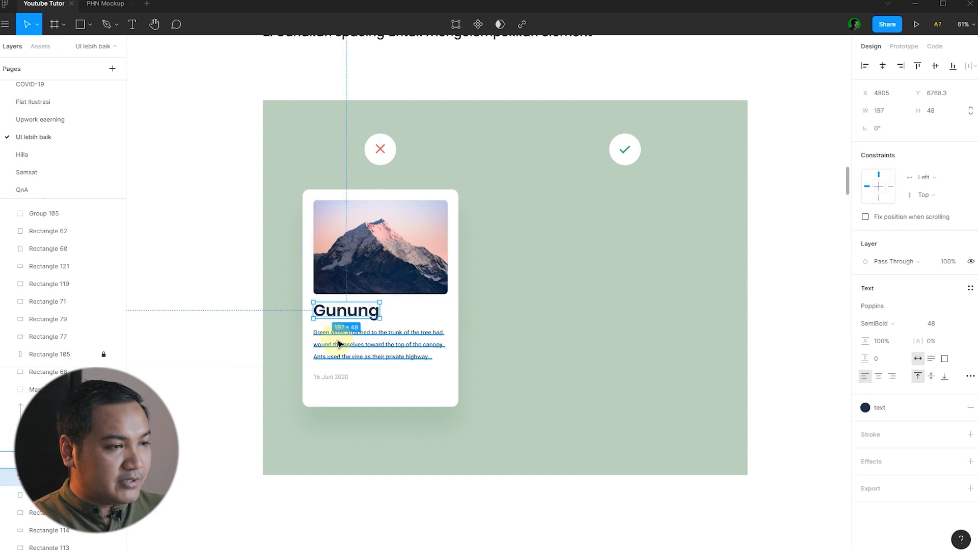
pyautogui.keyDown('shift'); pyautogui.click(340, 344); pyautogui.keyUp('shift')
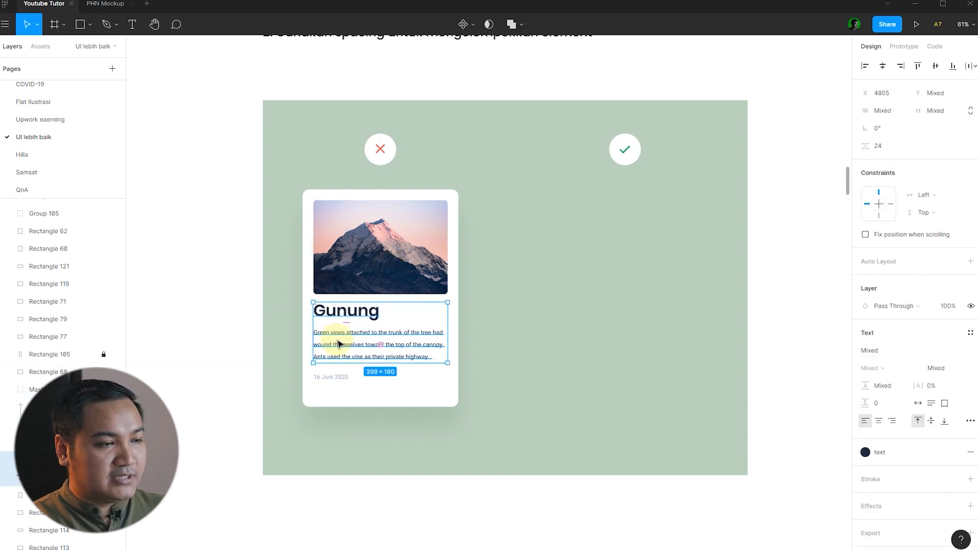
pyautogui.click(334, 381)
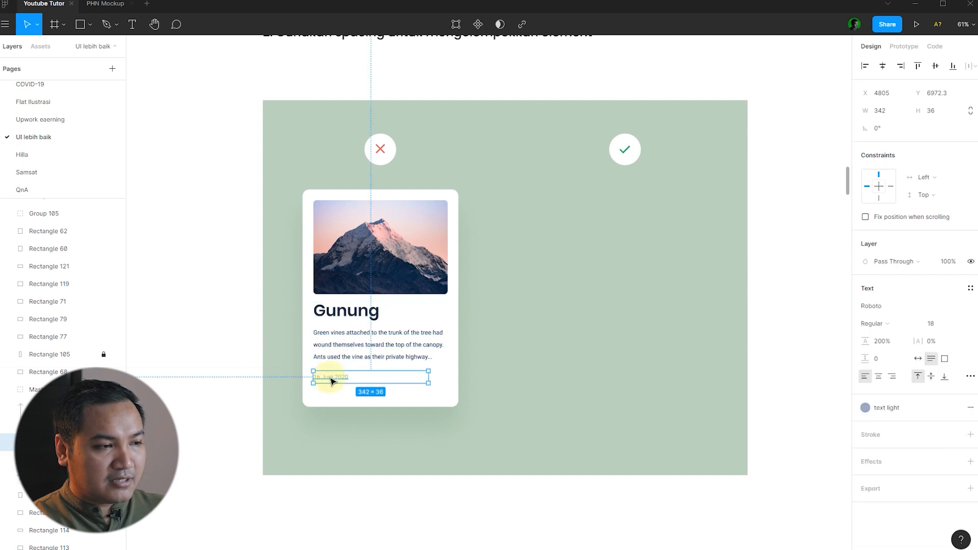
pyautogui.click(194, 356)
# Copy the Gunung card, without the green background, to the right under the checkmark.
pyautogui.scroll(-1, 487, 378)
pyautogui.scroll(-1, 487, 378)
pyautogui.moveTo(493, 456); pyautogui.dragTo(366, 212)
pyautogui.keyDown('shift'); pyautogui.click(597, 312); pyautogui.keyUp('shift')
pyautogui.moveTo(423, 259); pyautogui.dragTo(589, 264)
pyautogui.click(734, 284)
pyautogui.scroll(3, 657, 316)
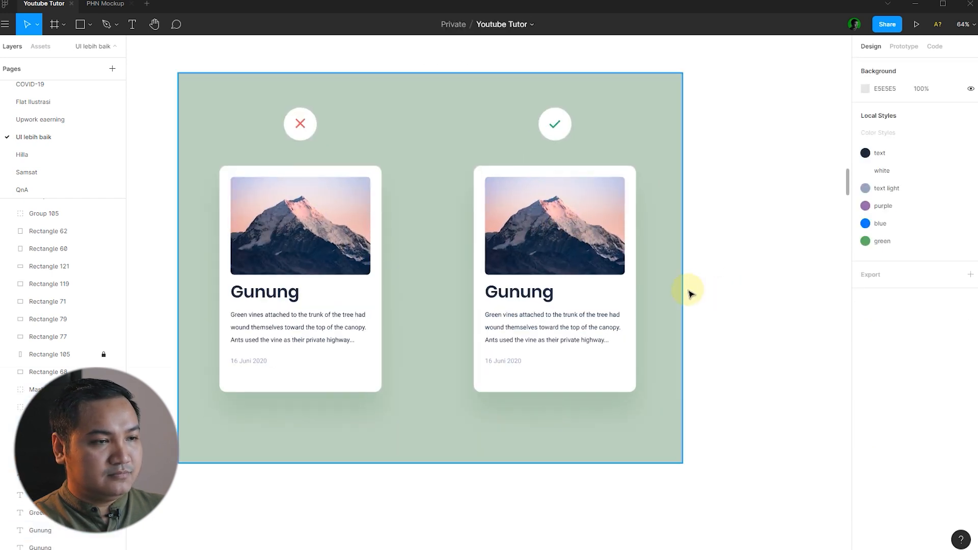
# Try selections of the right card's Gunung heading, image, body text and date.
pyautogui.scroll(3, 550, 286)
pyautogui.click(513, 292)
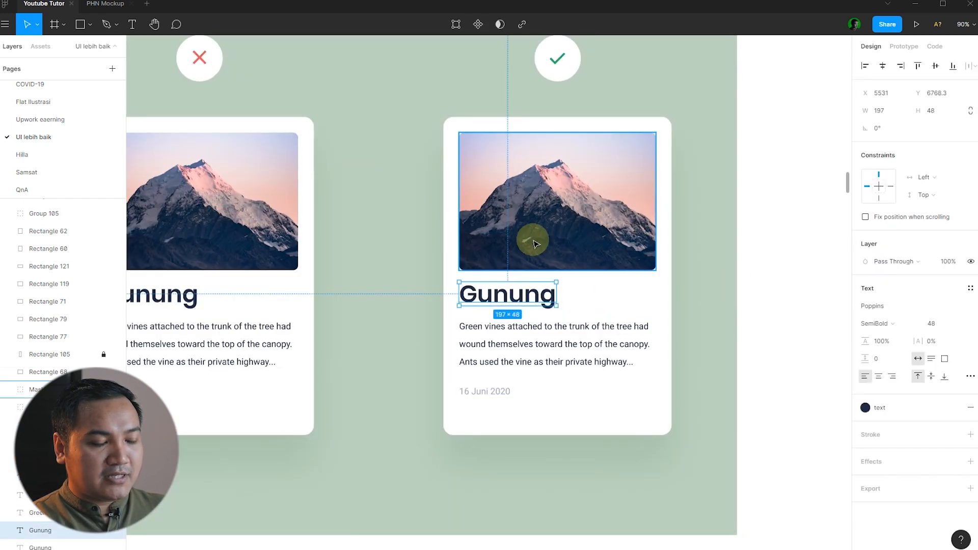
pyautogui.click(760, 264)
pyautogui.click(512, 286)
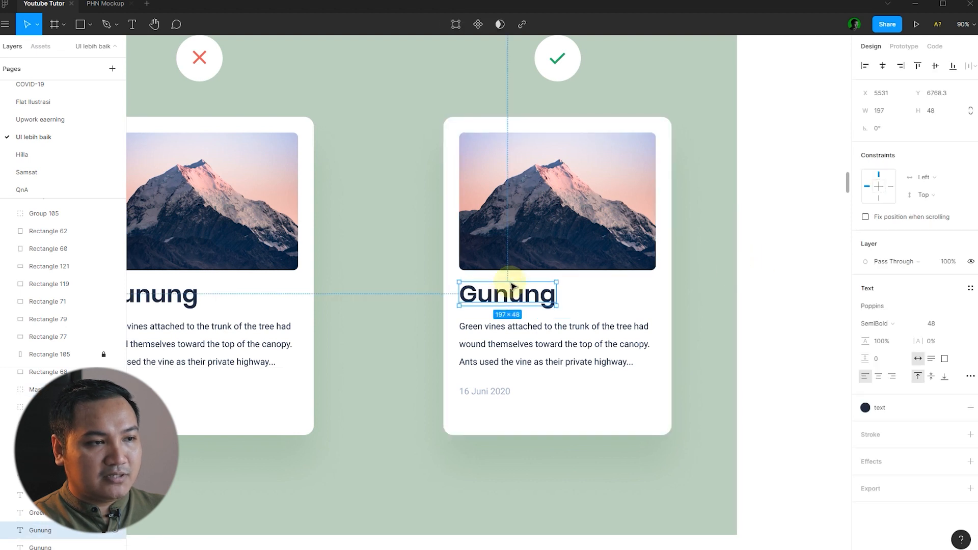
pyautogui.keyDown('shift'); pyautogui.click(539, 245); pyautogui.keyUp('shift')
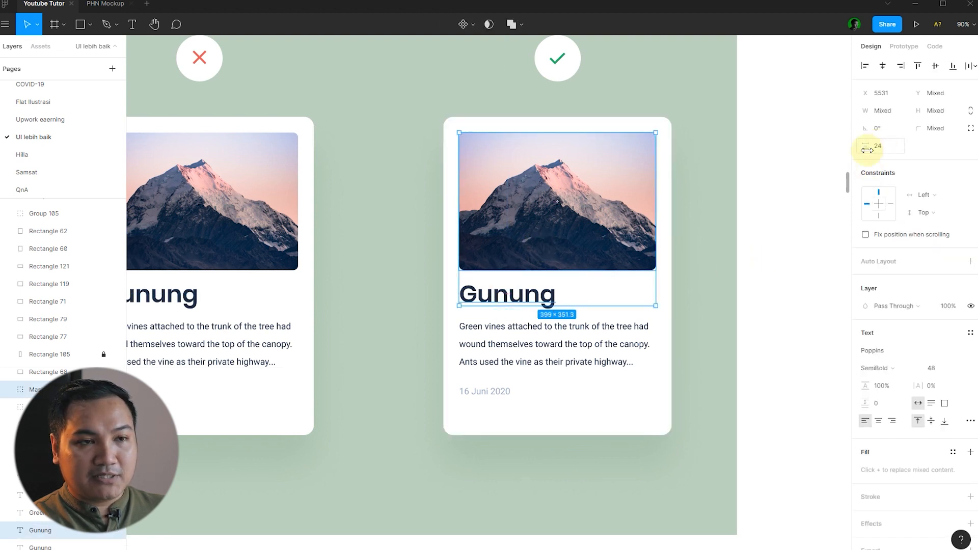
pyautogui.click(535, 343)
pyautogui.keyDown('shift'); pyautogui.click(510, 294); pyautogui.keyUp('shift')
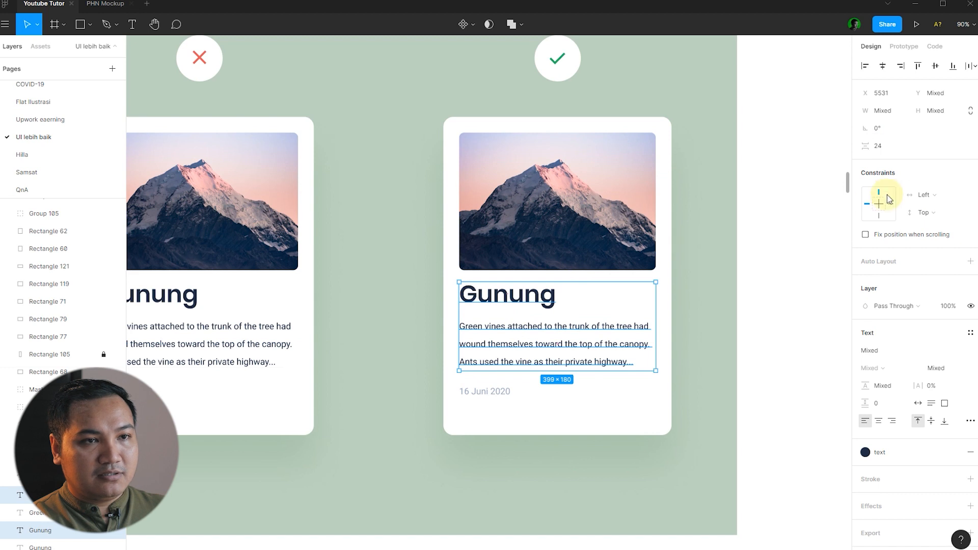
pyautogui.click(498, 392)
pyautogui.keyDown('shift'); pyautogui.click(555, 351); pyautogui.keyUp('shift')
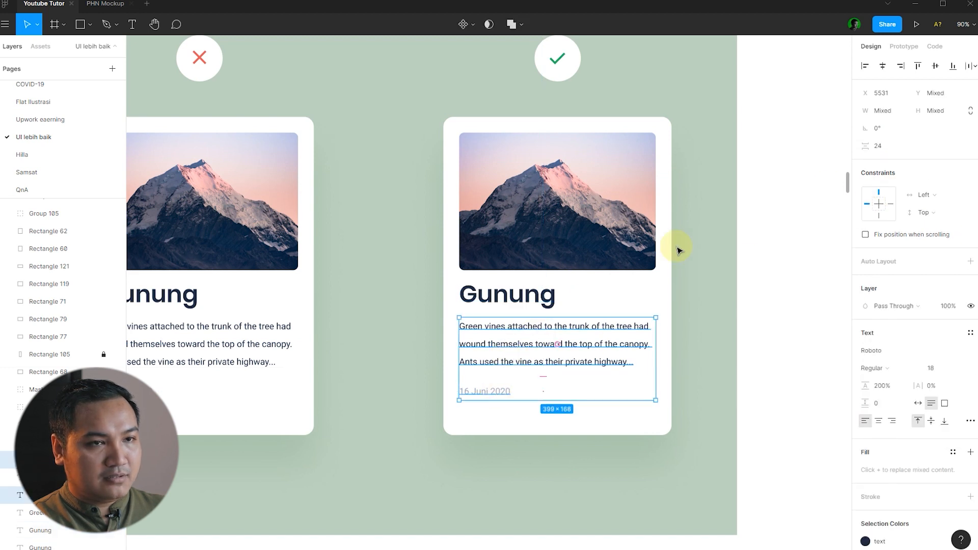
pyautogui.click(769, 256)
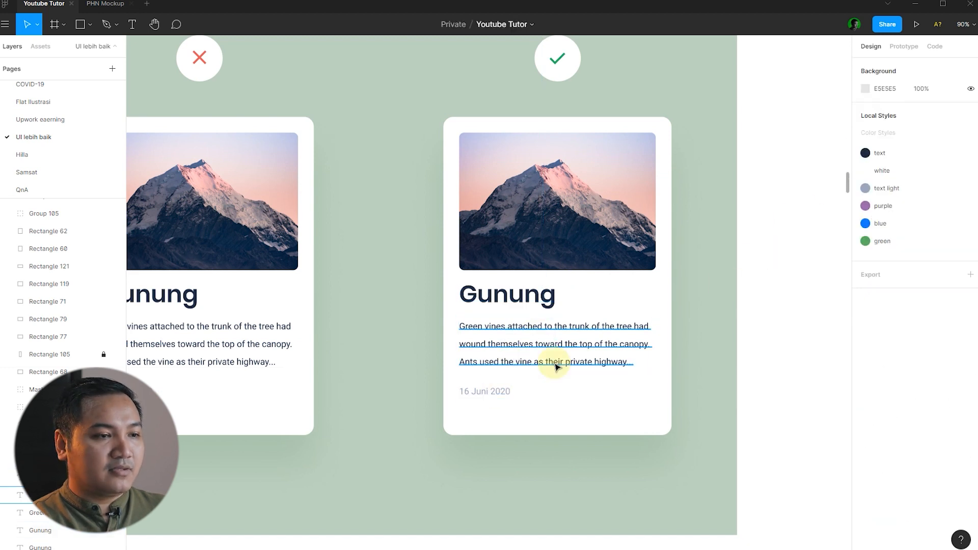
# Group the right card's Gunung heading and description text with Ctrl+G.
pyautogui.click(494, 393)
pyautogui.keyDown('shift'); pyautogui.click(497, 358); pyautogui.keyUp('shift')
pyautogui.click(749, 305)
pyautogui.click(553, 327)
pyautogui.keyDown('shift'); pyautogui.click(533, 296); pyautogui.keyUp('shift')
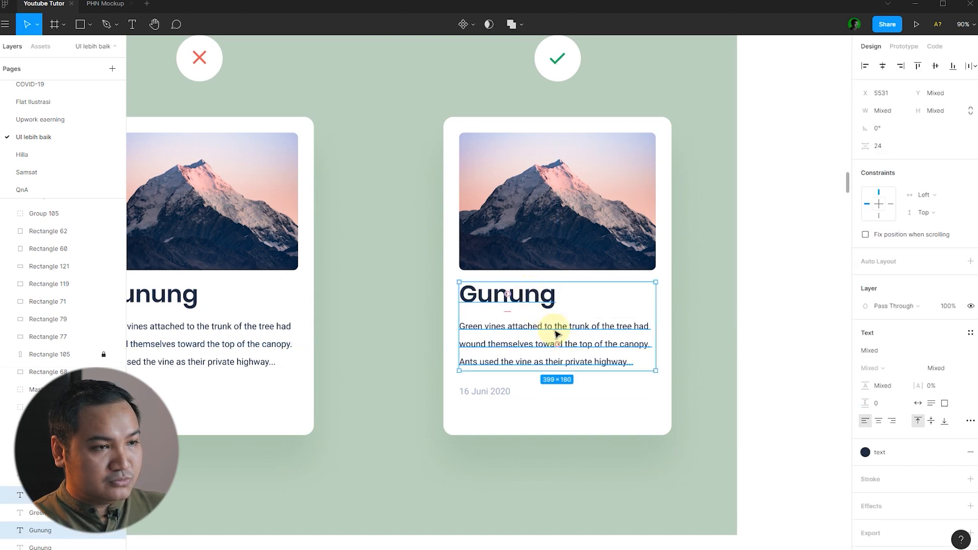
pyautogui.hotkey('ctrl', 'g')
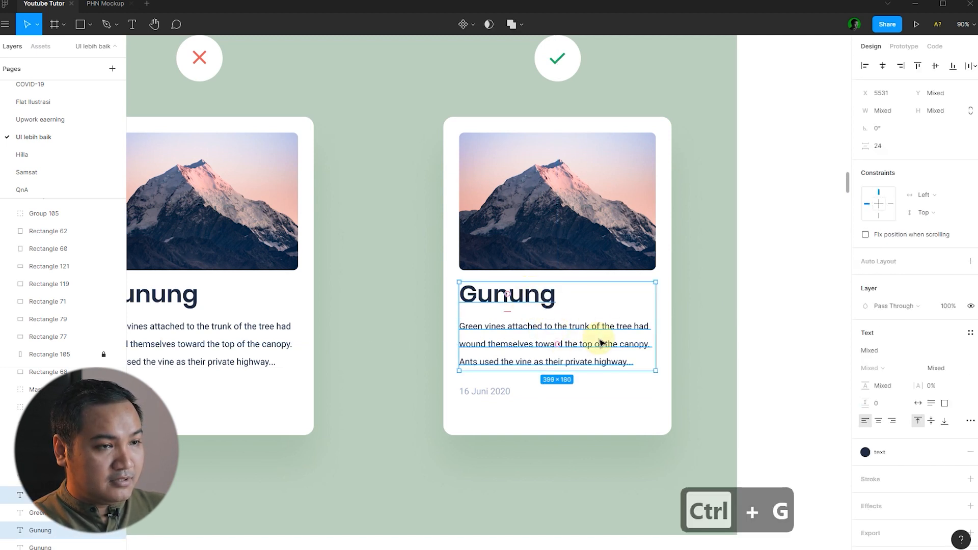
# Set the gap between the photo and the text group to 40 px.
pyautogui.click(812, 338)
pyautogui.click(520, 310)
pyautogui.keyDown('shift'); pyautogui.click(548, 243); pyautogui.keyUp('shift')
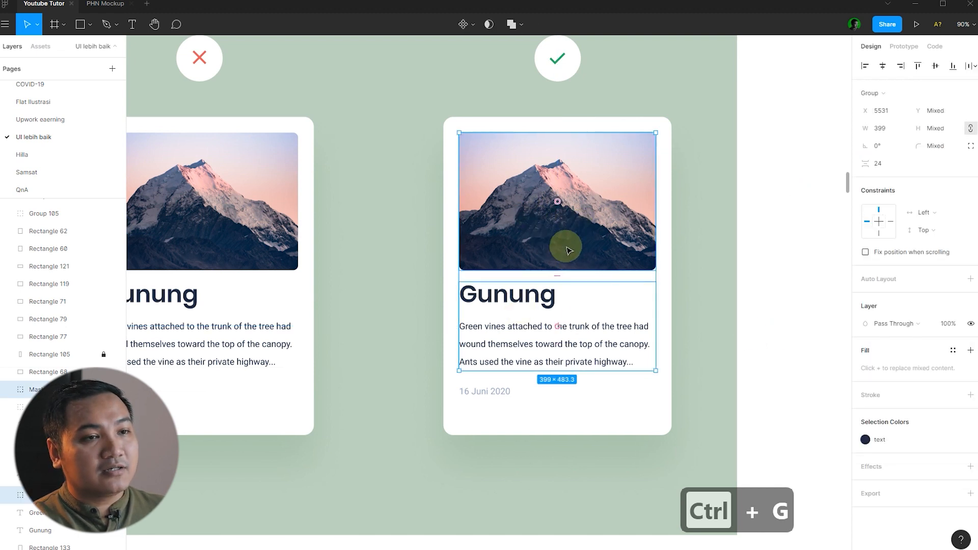
pyautogui.click(889, 166)
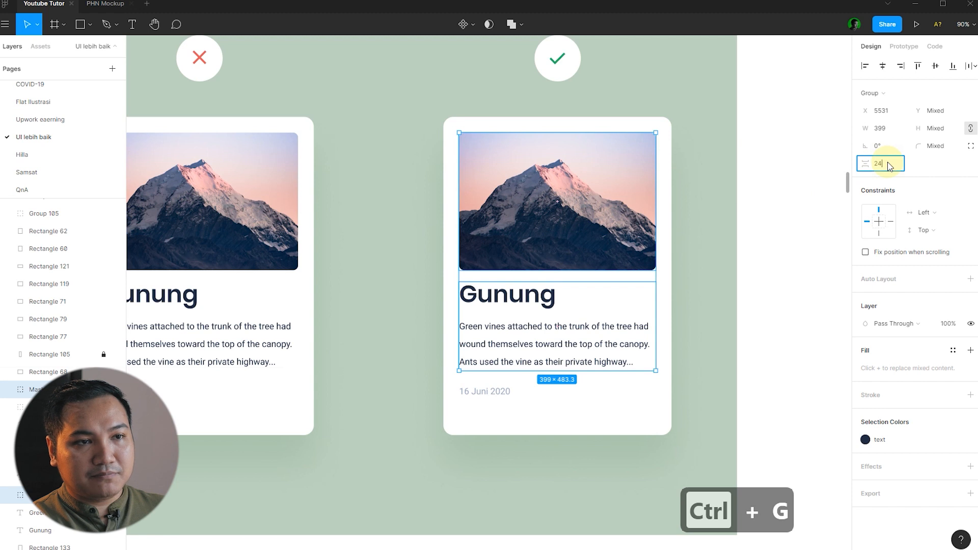
pyautogui.write('40')
pyautogui.press('Return')
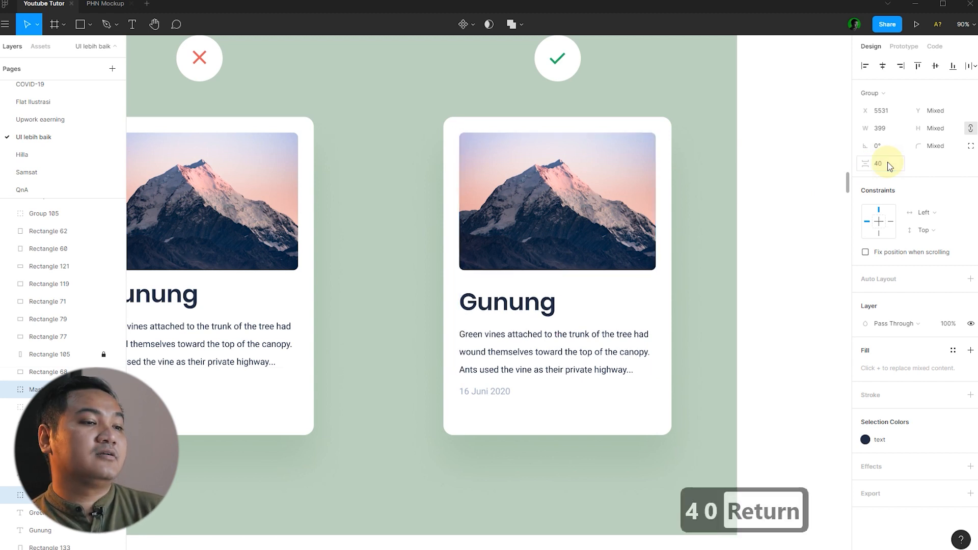
pyautogui.click(775, 266)
# Set the spacing between the description and the 16 Juni 2020 date to 40 px.
pyautogui.scroll(-1, 770, 271)
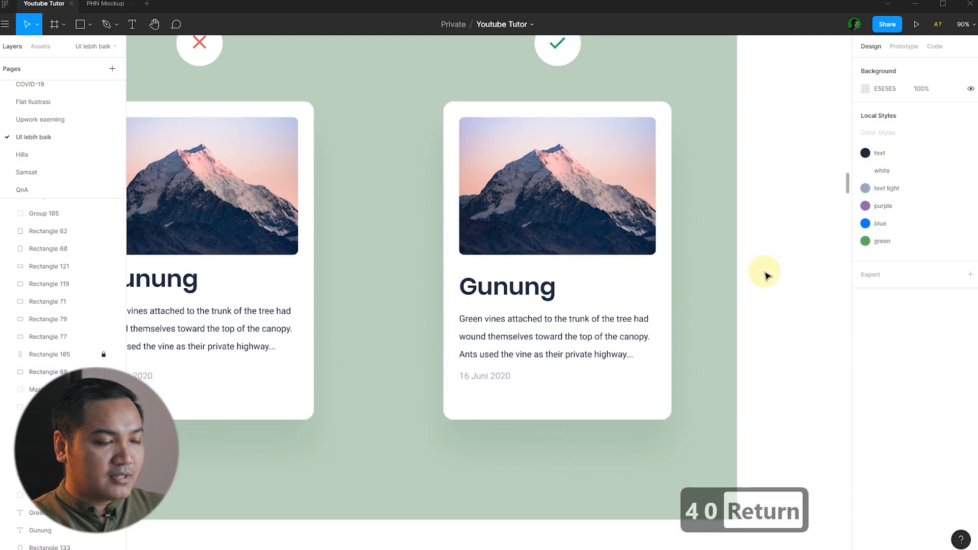
pyautogui.click(568, 328)
pyautogui.keyDown('shift'); pyautogui.click(481, 375); pyautogui.keyUp('shift')
pyautogui.click(885, 152)
pyautogui.write('40')
pyautogui.press('Return')
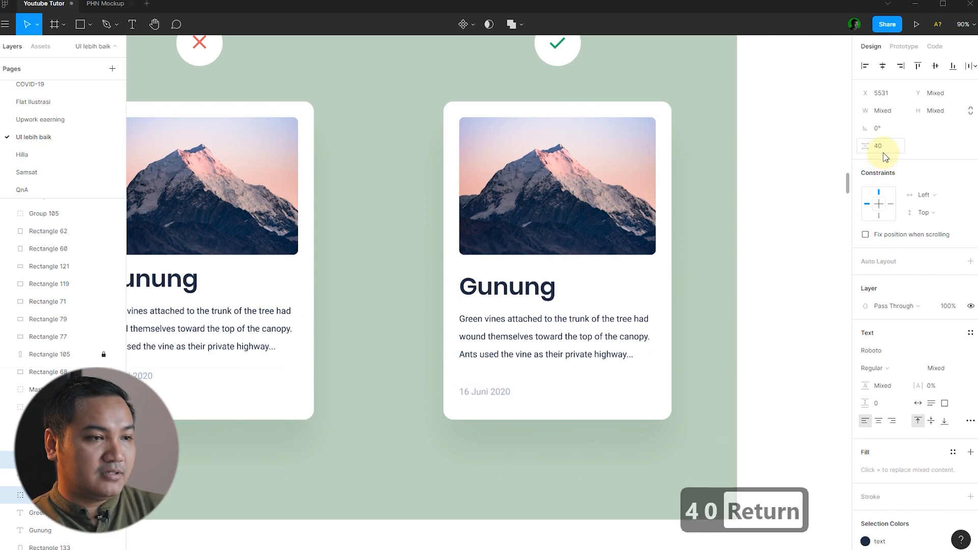
pyautogui.click(769, 227)
pyautogui.scroll(-3, 769, 234)
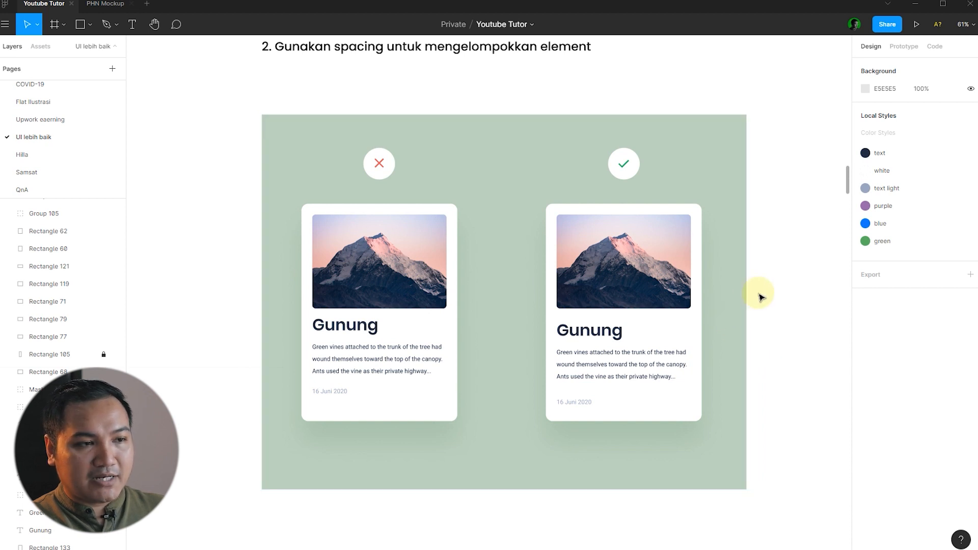
# Check the right card's title-and-description group and its date.
pyautogui.click(591, 330)
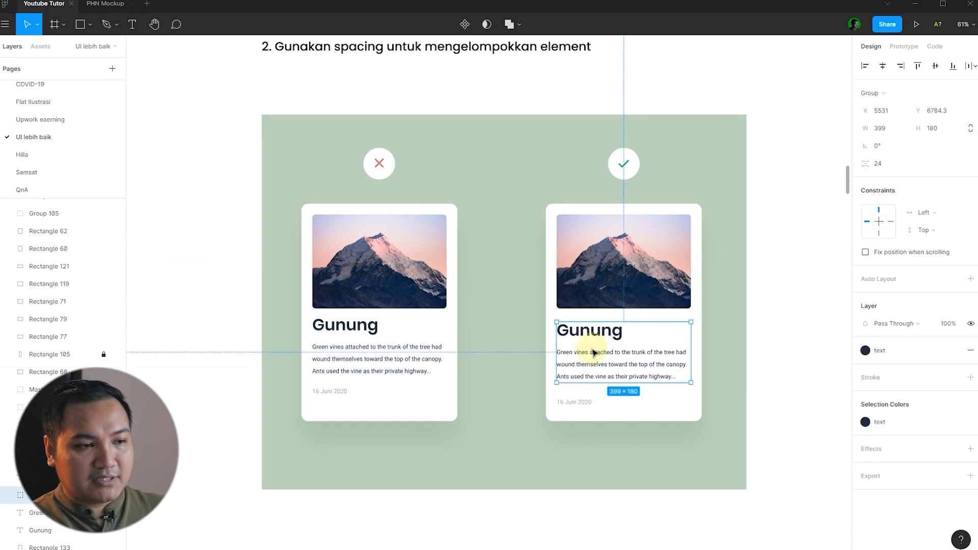
pyautogui.click(575, 402)
pyautogui.click(775, 377)
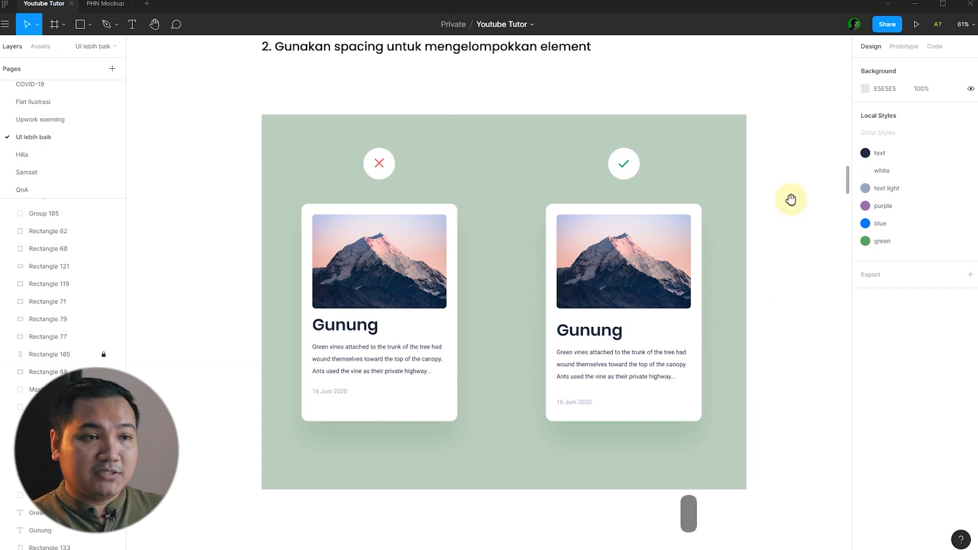
# Pan to the '3. Less is more' section and select its green background.
pyautogui.hscroll(10, 791, 201)
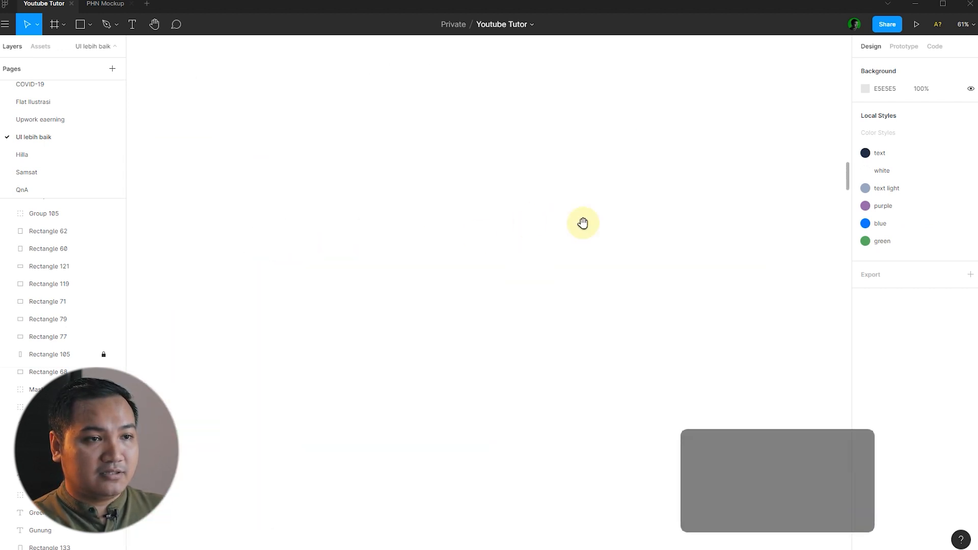
pyautogui.moveTo(583, 223); pyautogui.dragTo(194, 212)
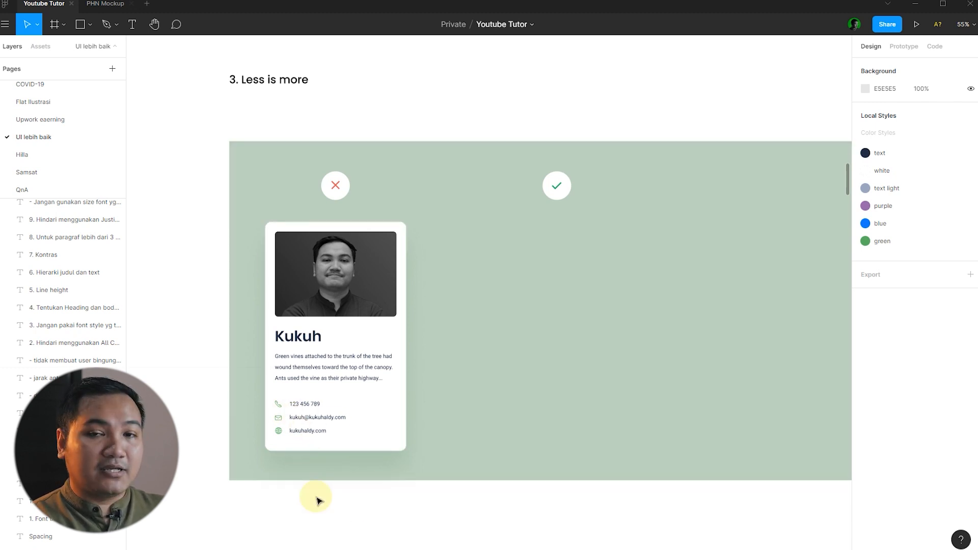
pyautogui.click(487, 416)
# Lock the green background and place a duplicate of the profile card 290 px to the right.
pyautogui.hotkey('ctrl', 'shift', 'l')
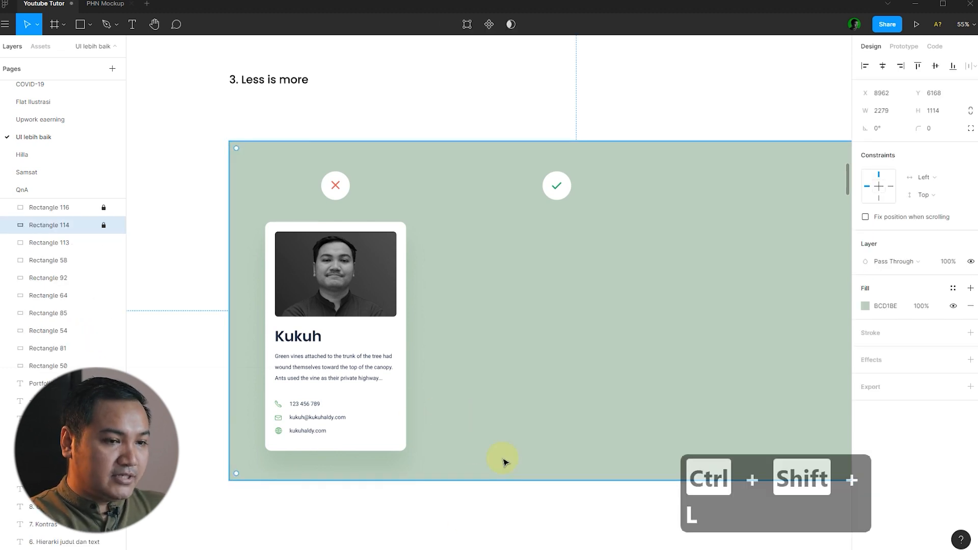
pyautogui.click(468, 523)
pyautogui.moveTo(415, 509); pyautogui.dragTo(260, 236)
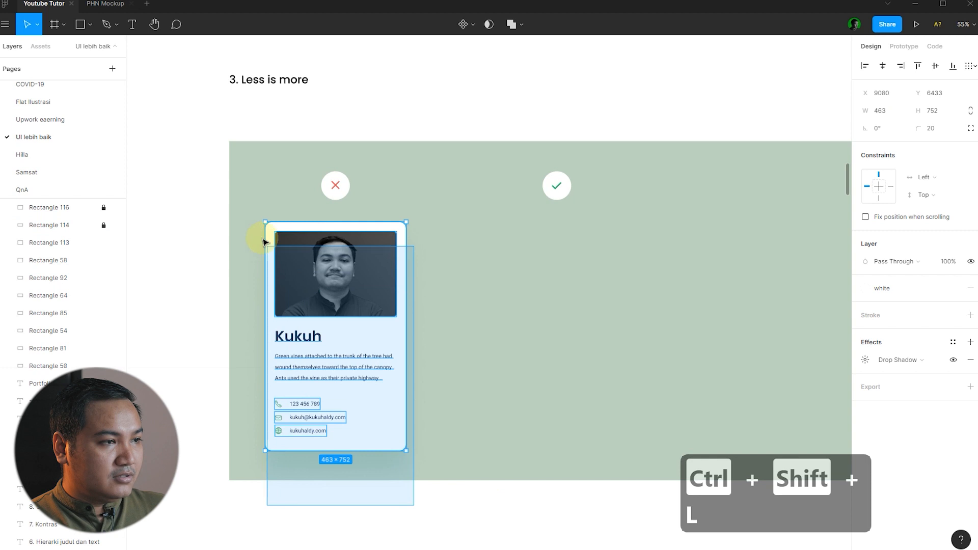
pyautogui.moveTo(306, 272); pyautogui.dragTo(543, 278)
pyautogui.press('Escape')
pyautogui.scroll(-2, 524, 290)
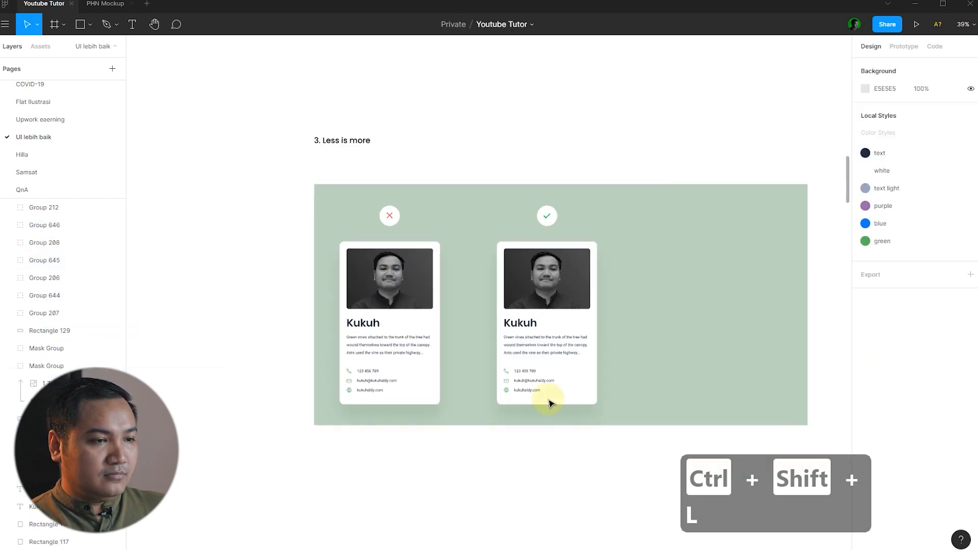
pyautogui.scroll(5, 540, 389)
# Ungroup the copy's phone, email and website rows and delete their three contact texts.
pyautogui.click(532, 375)
pyautogui.keyDown('shift'); pyautogui.click(523, 349); pyautogui.keyUp('shift')
pyautogui.keyDown('shift'); pyautogui.click(523, 326); pyautogui.keyUp('shift')
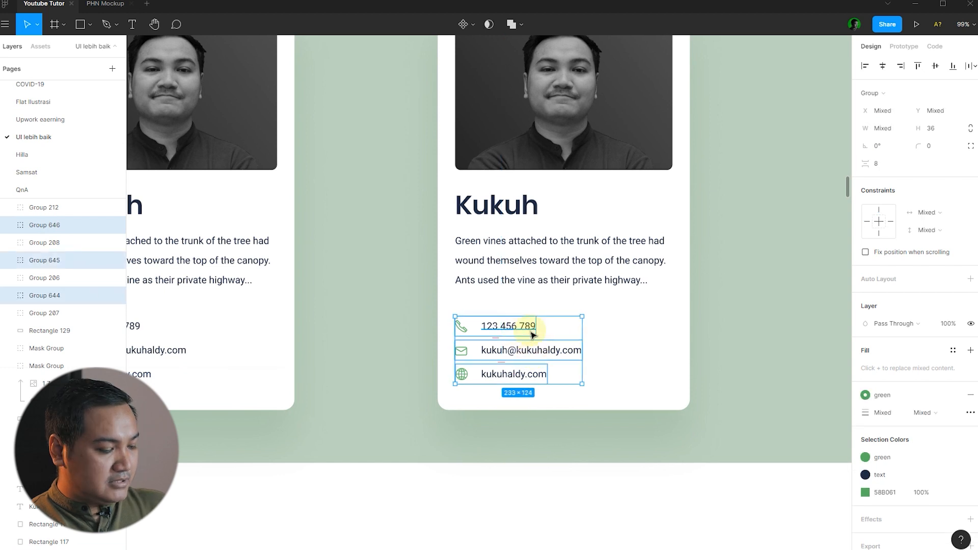
pyautogui.hotkey('ctrl', 'shift', 'g')
pyautogui.click(747, 346)
pyautogui.click(535, 372)
pyautogui.keyDown('shift'); pyautogui.click(539, 352); pyautogui.keyUp('shift')
pyautogui.keyDown('shift'); pyautogui.click(517, 334); pyautogui.keyUp('shift')
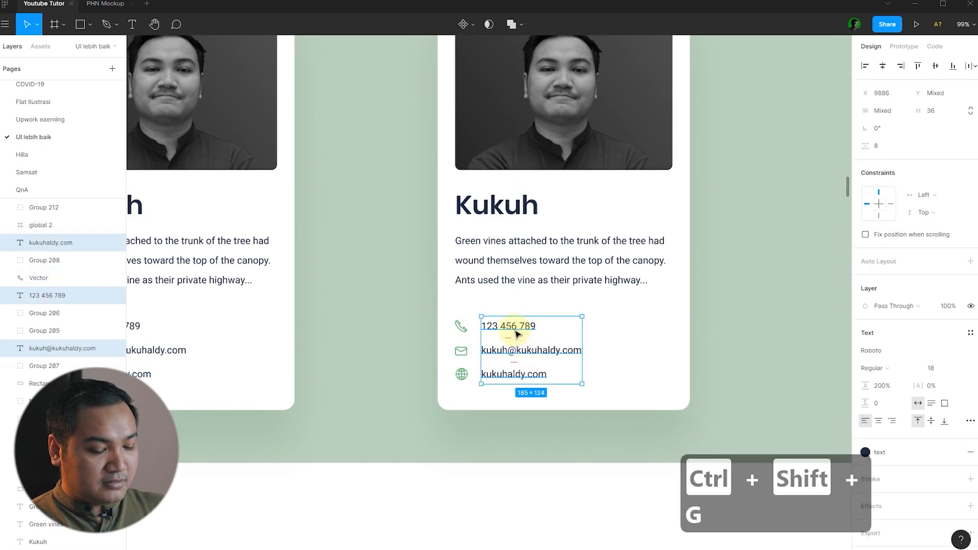
pyautogui.press('Delete')
# Move the three remaining contact icons to the right within the copied card.
pyautogui.click(461, 350)
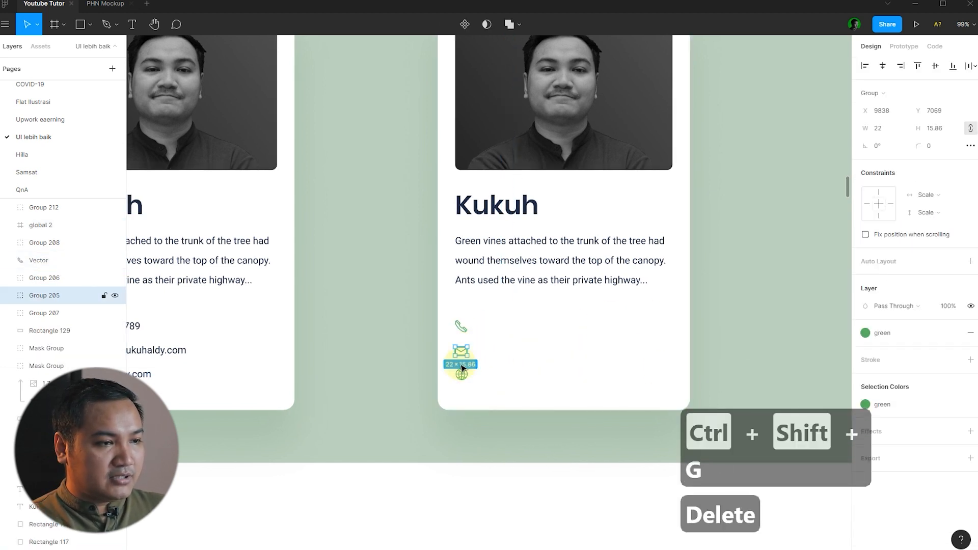
pyautogui.keyDown('shift'); pyautogui.click(461, 374); pyautogui.keyUp('shift')
pyautogui.moveTo(463, 336); pyautogui.dragTo(523, 330)
pyautogui.click(684, 333)
pyautogui.click(155, 117)
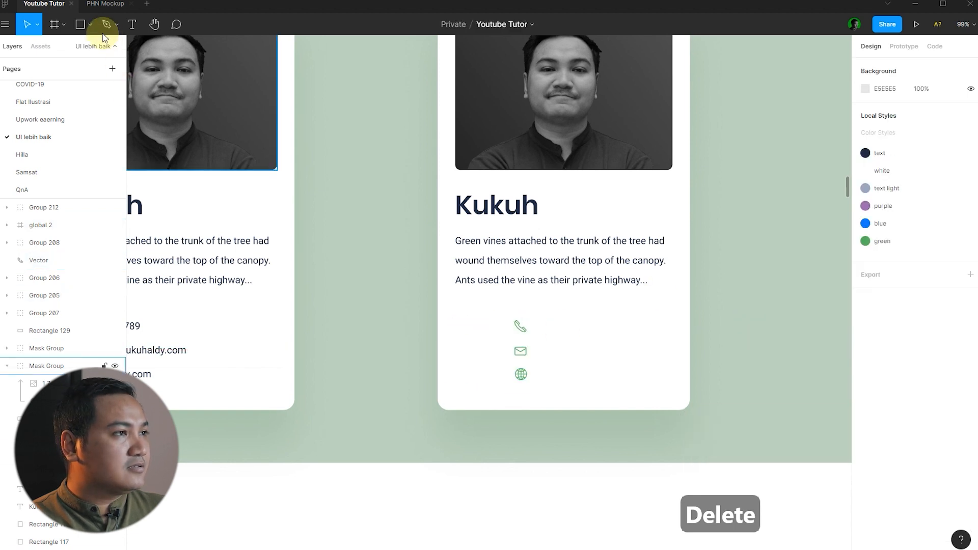
pyautogui.click(90, 25)
# Draw a 64×64 circle beside the phone icon, aligned to the description's left edge.
pyautogui.click(68, 88)
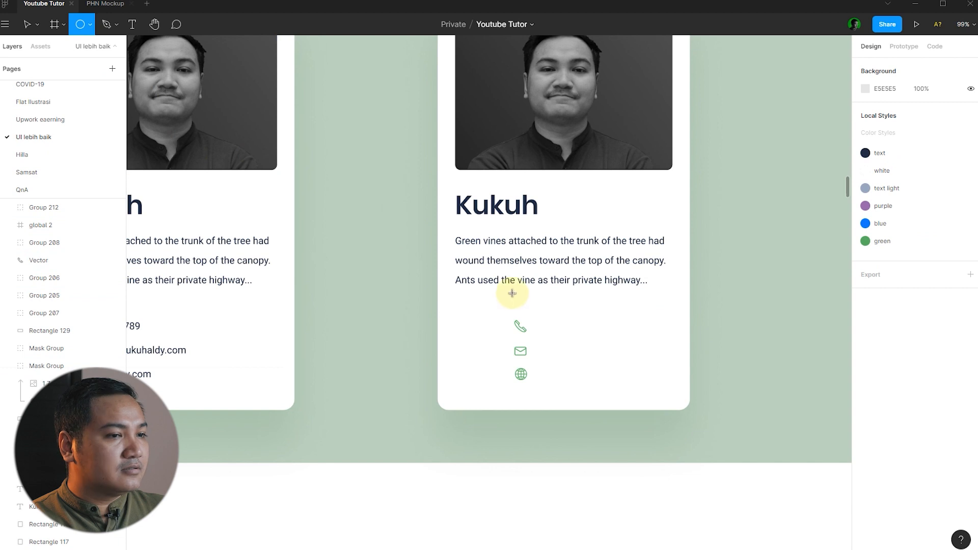
pyautogui.scroll(3, 479, 337)
pyautogui.moveTo(436, 331); pyautogui.dragTo(485, 376)
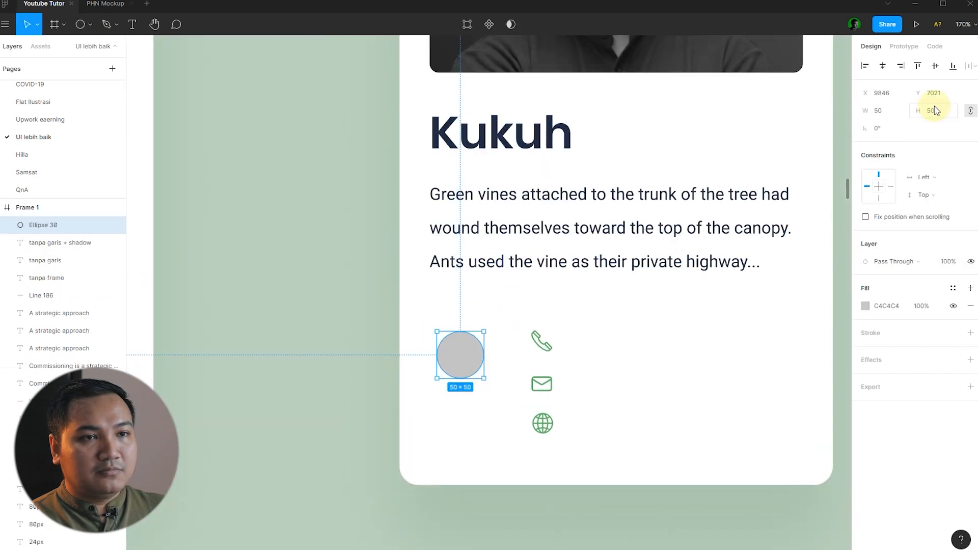
pyautogui.write('64')
pyautogui.press('Return')
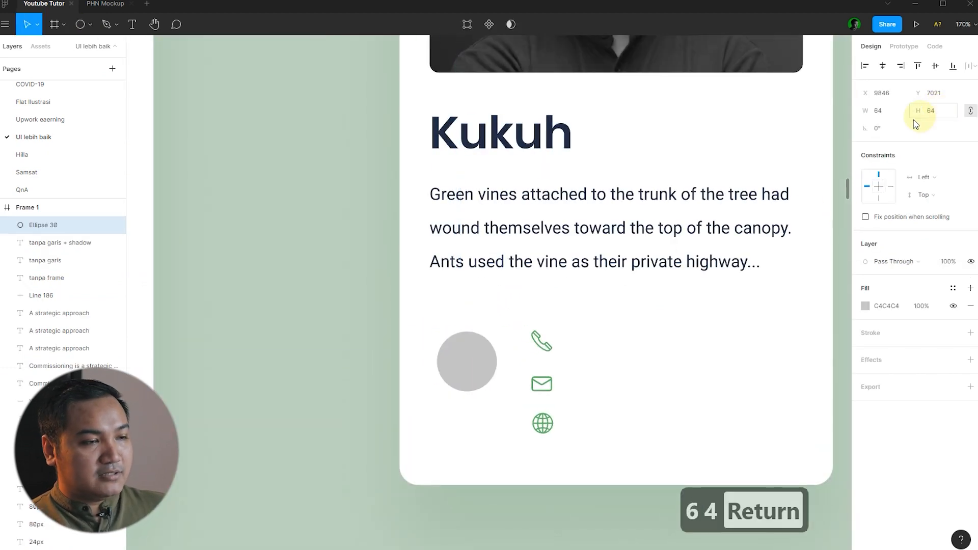
pyautogui.keyDown('shift'); pyautogui.click(579, 255); pyautogui.keyUp('shift')
pyautogui.hotkey('alt', 'a')
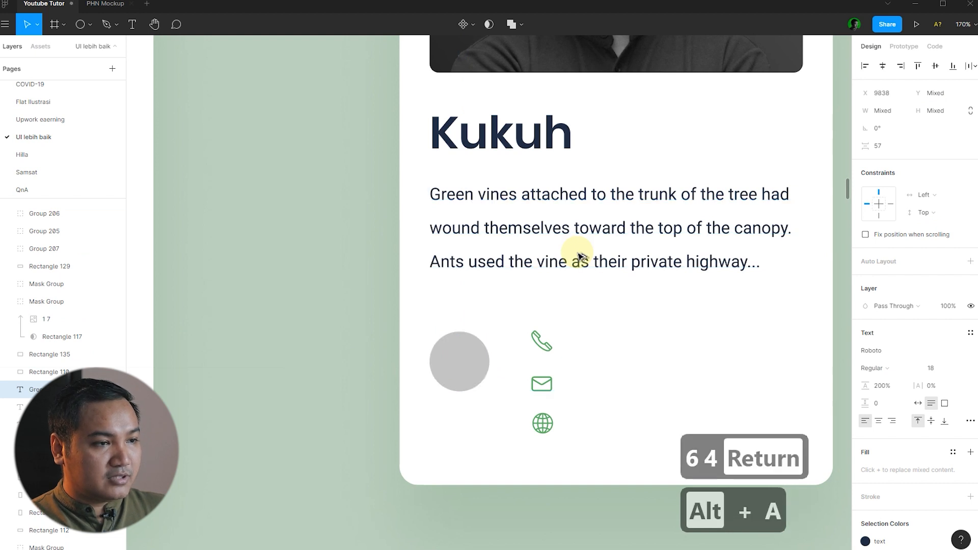
pyautogui.click(353, 308)
pyautogui.click(480, 369)
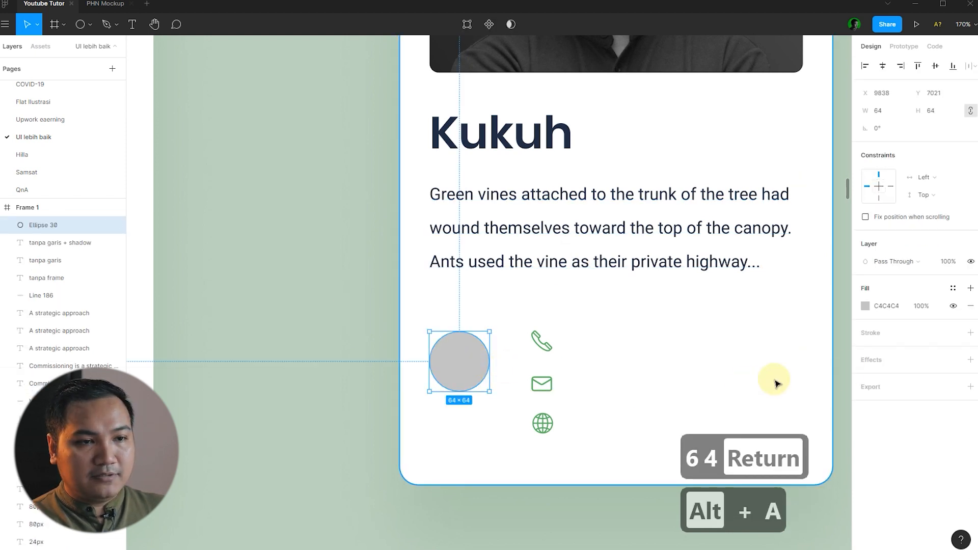
# Remove the circle's fill and give it a green-style outline of weight 1.5.
pyautogui.click(952, 288)
pyautogui.click(963, 330)
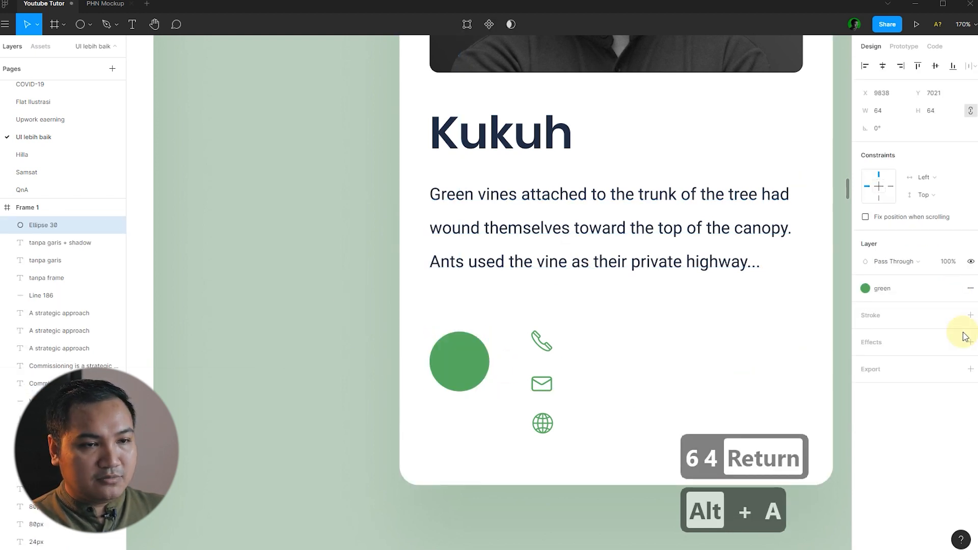
pyautogui.click(971, 305)
pyautogui.click(971, 315)
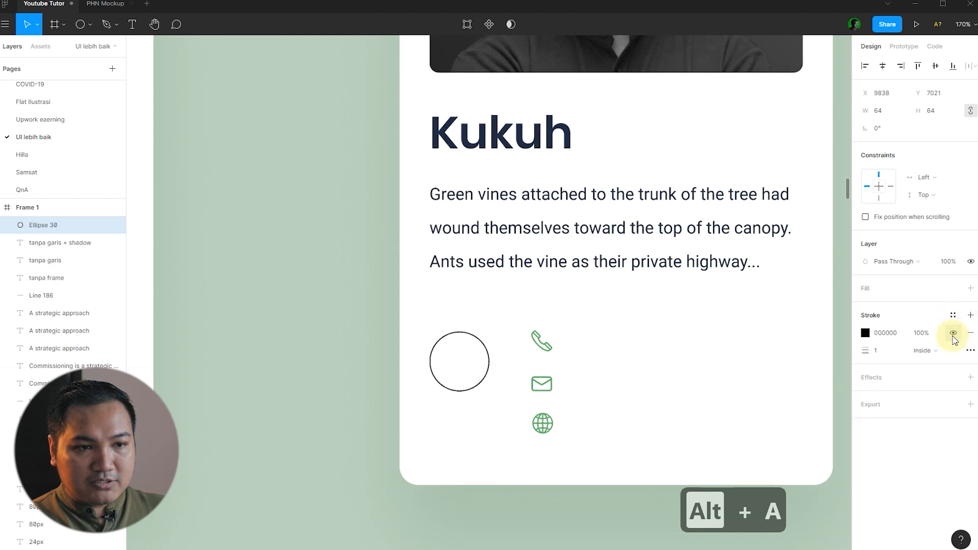
pyautogui.click(953, 315)
pyautogui.click(962, 356)
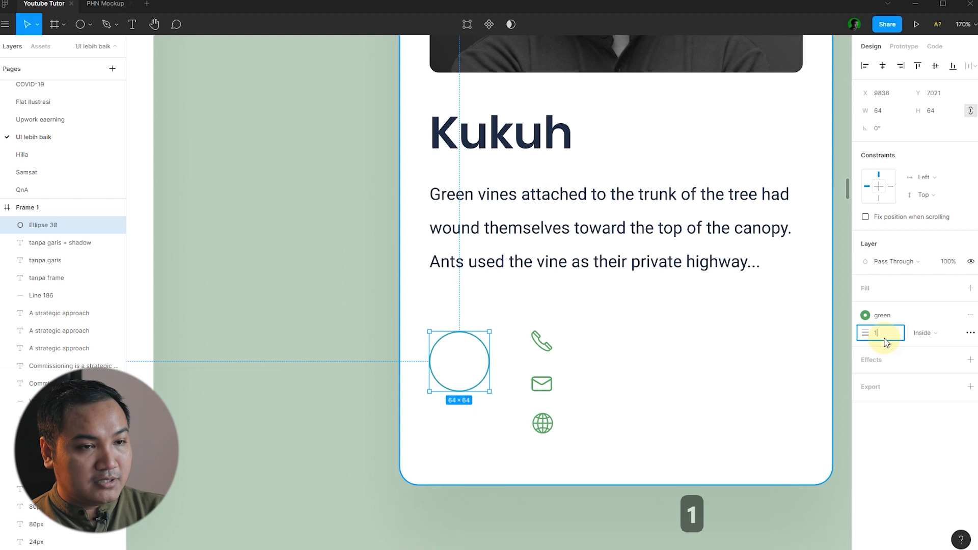
pyautogui.write('.5')
pyautogui.press('Return')
# Move the phone icon into the circle and centre it vertically and horizontally.
pyautogui.click(481, 354)
pyautogui.scroll(3, 519, 349)
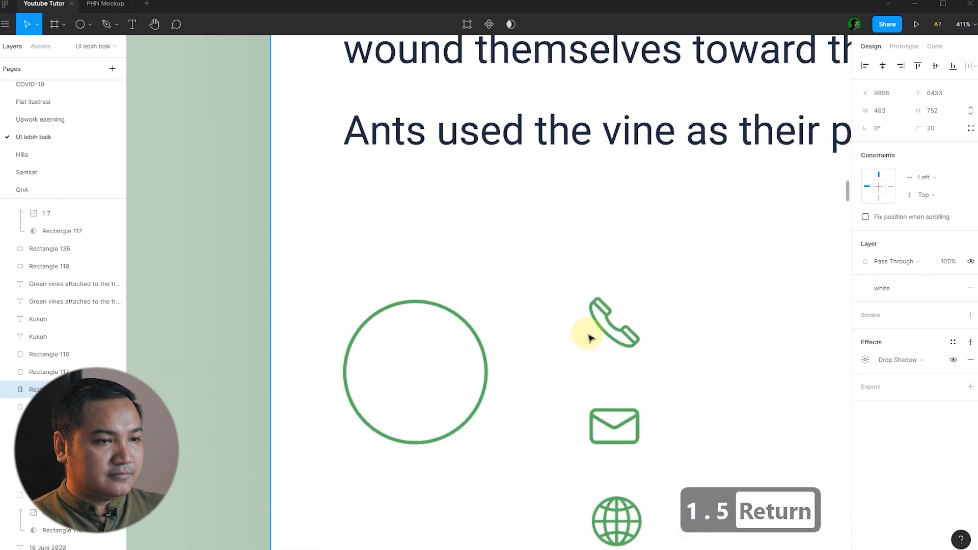
pyautogui.moveTo(611, 328); pyautogui.dragTo(415, 392)
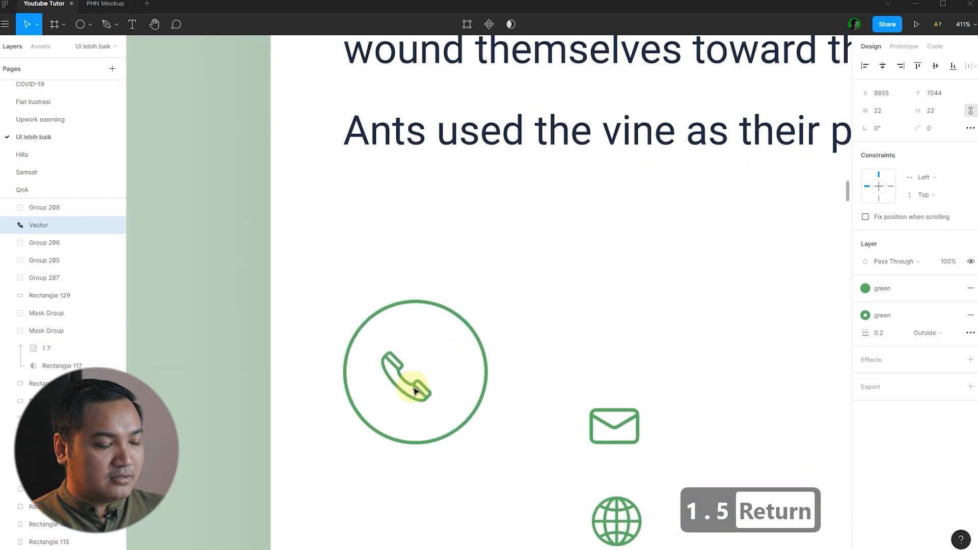
pyautogui.keyDown('shift'); pyautogui.click(483, 358); pyautogui.keyUp('shift')
pyautogui.hotkey('alt', 'v')
pyautogui.hotkey('alt', 'h')
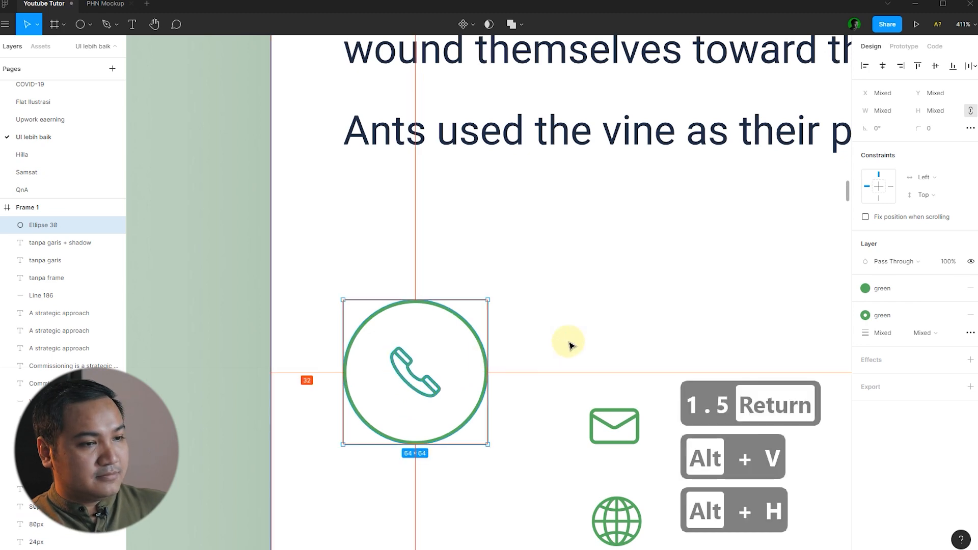
pyautogui.click(463, 328)
pyautogui.scroll(-3, 463, 328)
pyautogui.click(306, 339)
# Duplicate the outlined circle beside the phone circle to ring the next icon.
pyautogui.scroll(-3, 368, 364)
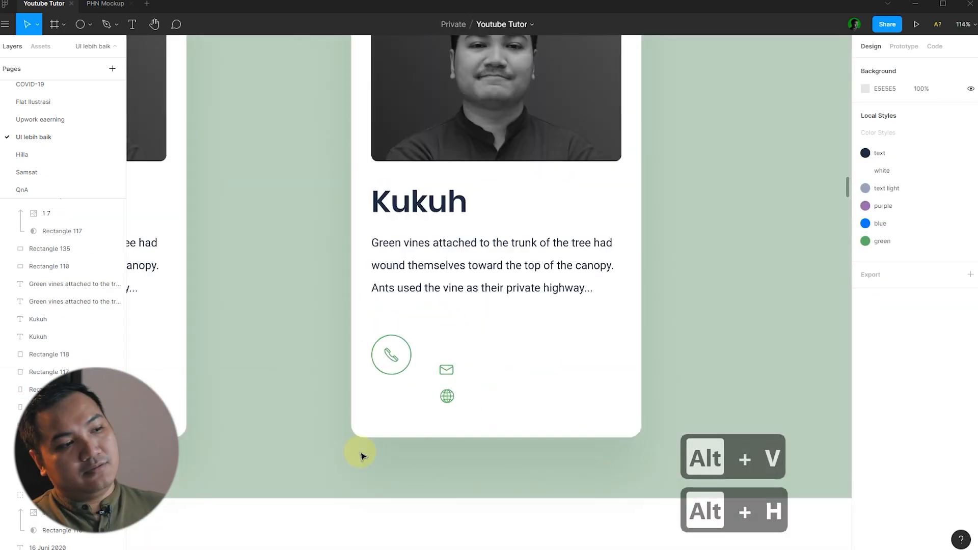
pyautogui.scroll(5, 439, 380)
pyautogui.moveTo(382, 320); pyautogui.dragTo(503, 319)
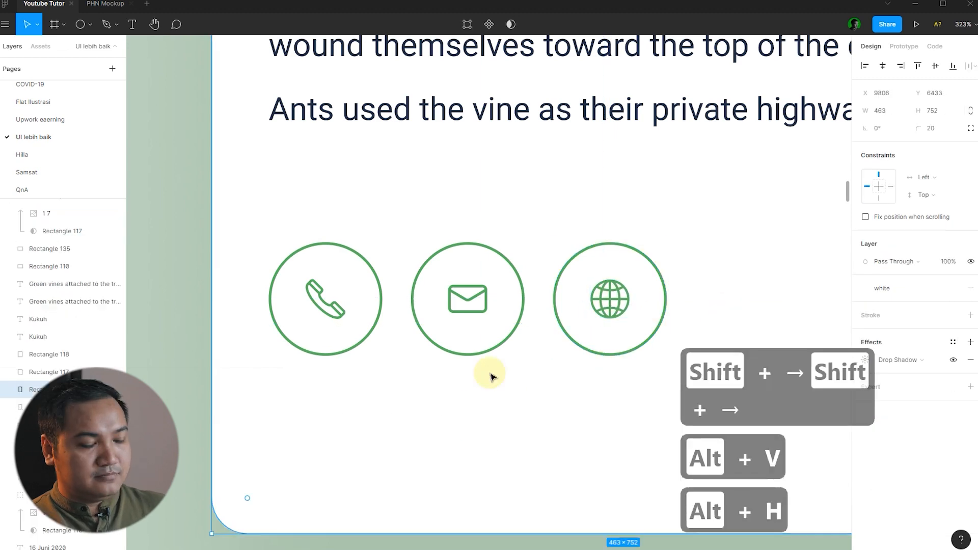
pyautogui.scroll(-5, 510, 408)
pyautogui.scroll(-2, 476, 494)
pyautogui.scroll(2, 402, 476)
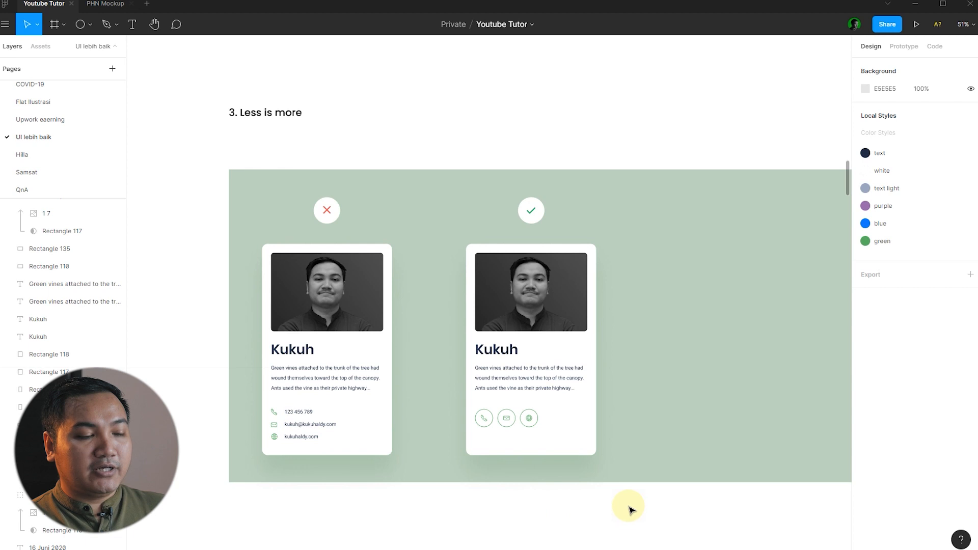
# Shorten the improved right-hand card by raising its bottom edge.
pyautogui.click(558, 443)
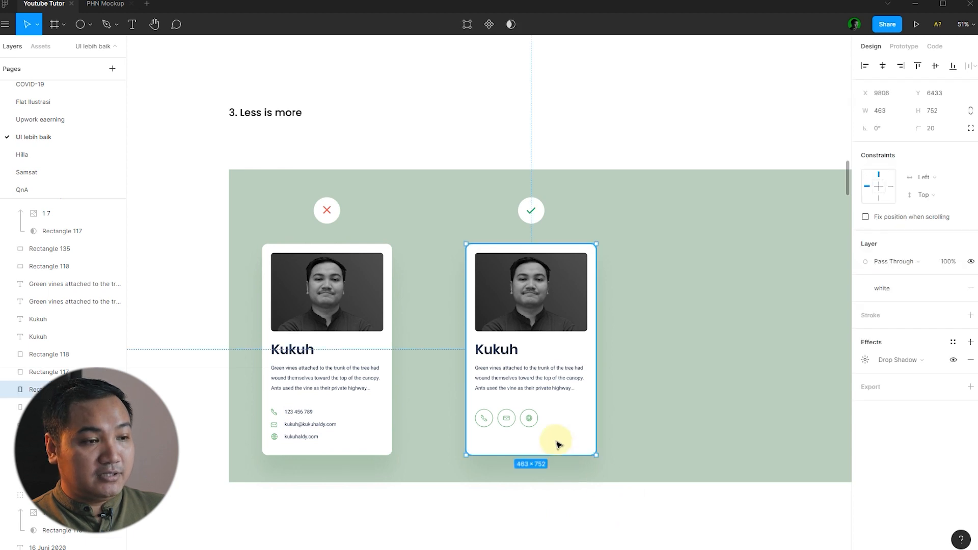
pyautogui.click(606, 492)
pyautogui.scroll(5, 583, 465)
pyautogui.click(557, 426)
pyautogui.moveTo(552, 446); pyautogui.dragTo(561, 410)
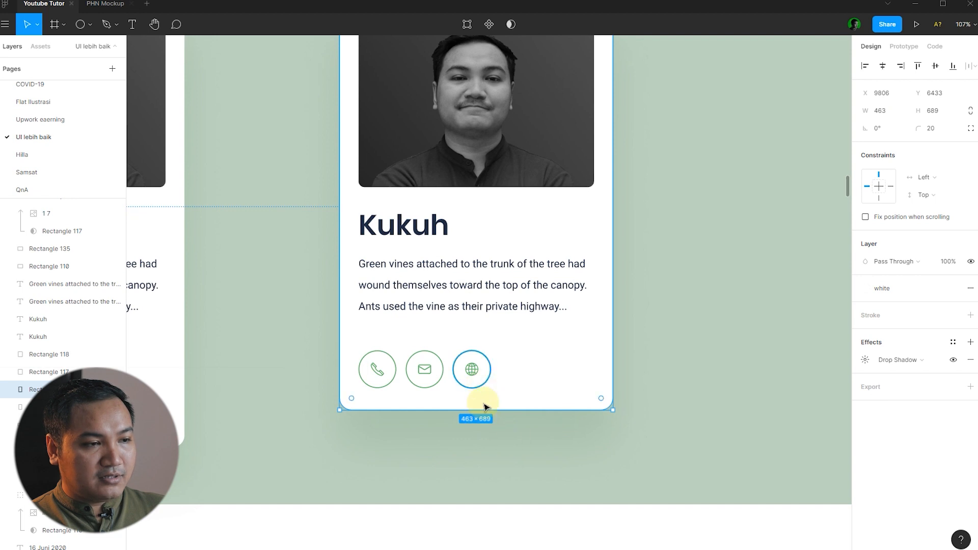
pyautogui.click(489, 430)
pyautogui.scroll(-5, 498, 476)
# Duplicate the whole shortened right-hand card and place the copy to its right.
pyautogui.click(262, 453)
pyautogui.doubleClick(263, 446)
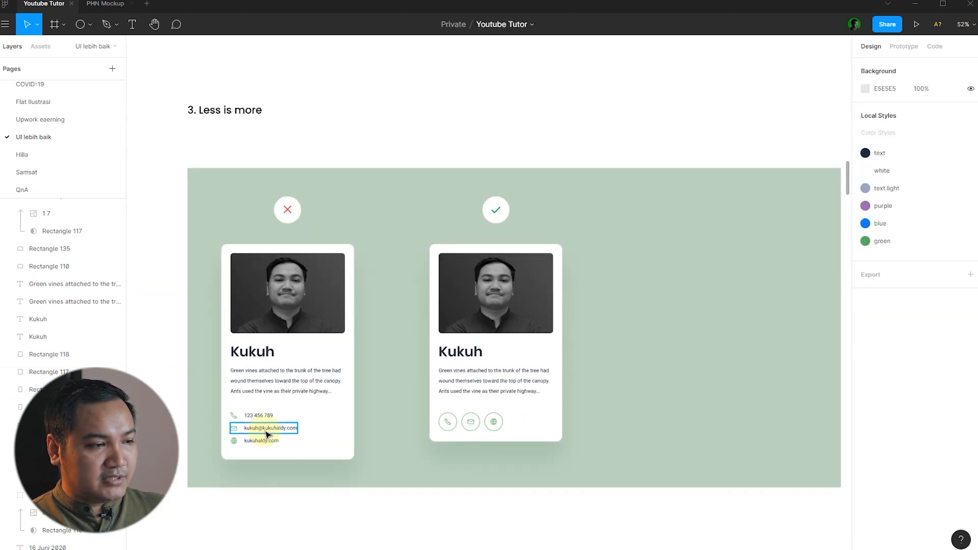
pyautogui.click(601, 461)
pyautogui.moveTo(606, 456); pyautogui.dragTo(422, 249)
pyautogui.scroll(-2, 461, 315)
pyautogui.scroll(2, 467, 317)
pyautogui.moveTo(409, 291); pyautogui.dragTo(574, 289)
pyautogui.press('Escape')
pyautogui.scroll(3, 455, 440)
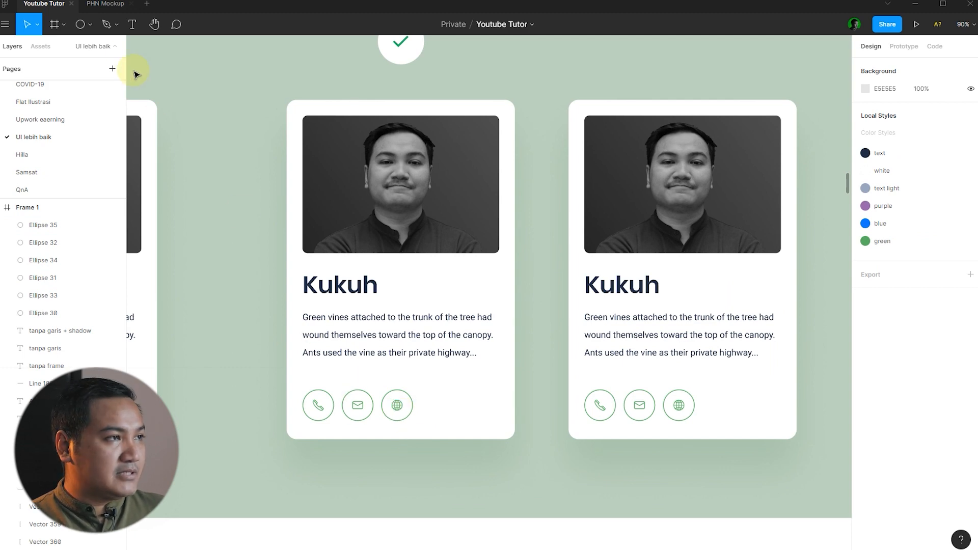
# Draw a closed four-point arrow pointer path at the globe icon with the Pen tool.
pyautogui.click(107, 26)
pyautogui.scroll(-2, 345, 294)
pyautogui.scroll(6, 668, 413)
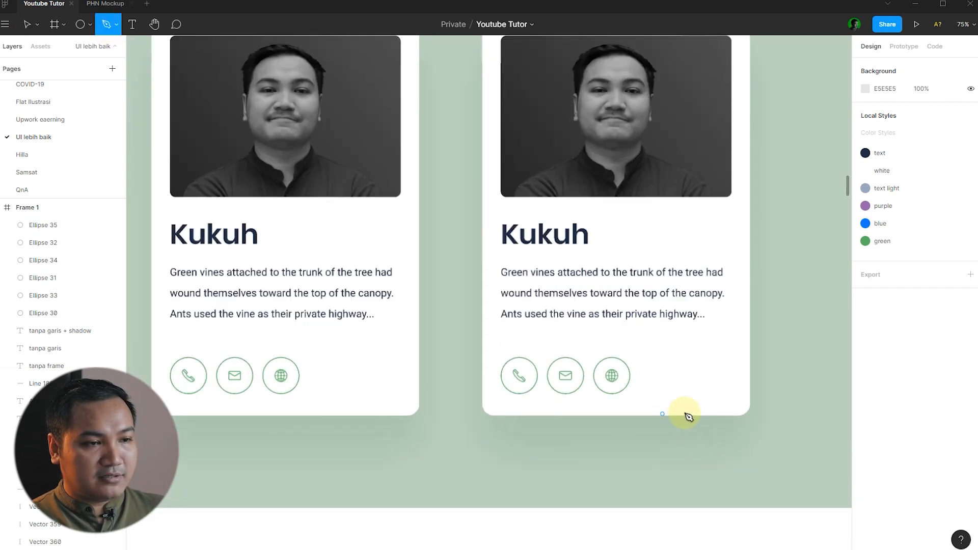
pyautogui.scroll(3, 639, 392)
pyautogui.click(483, 403)
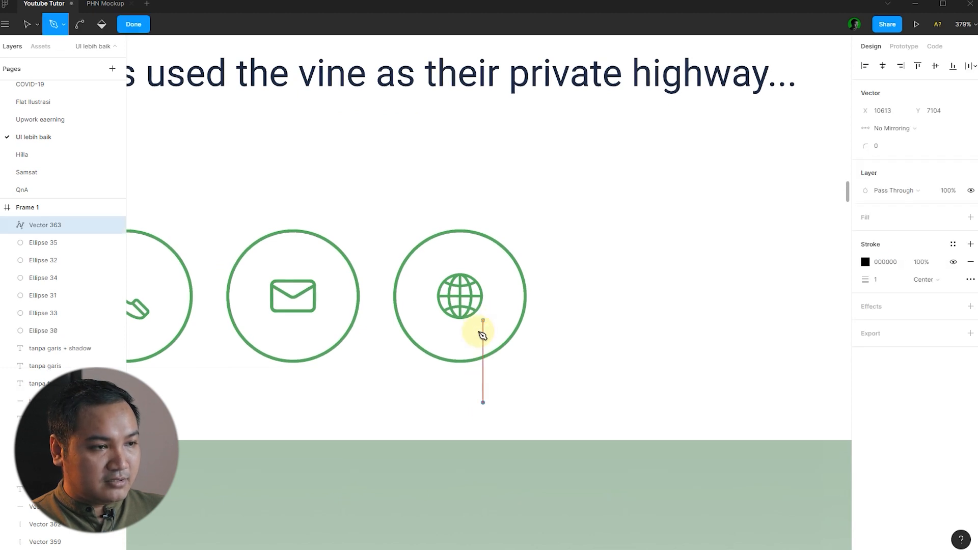
pyautogui.click(483, 329)
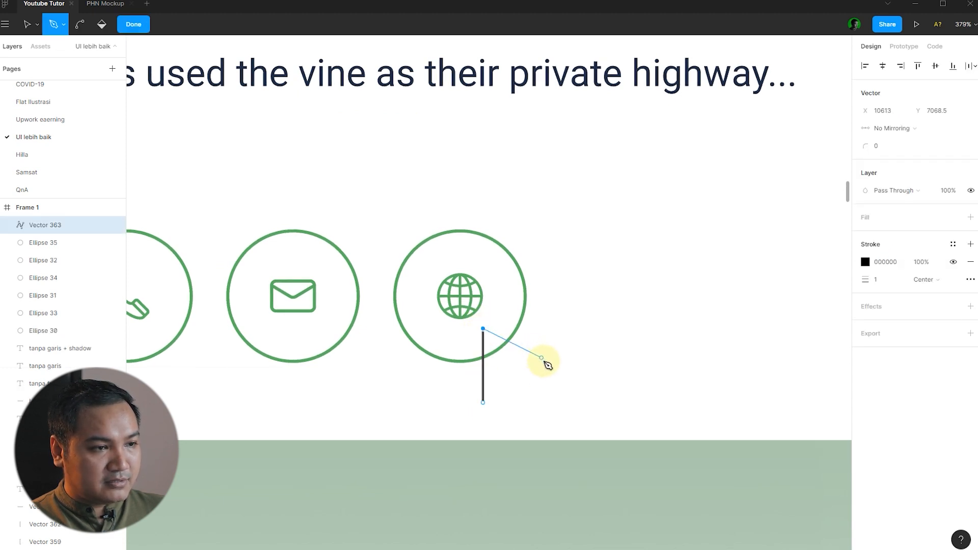
pyautogui.click(547, 364)
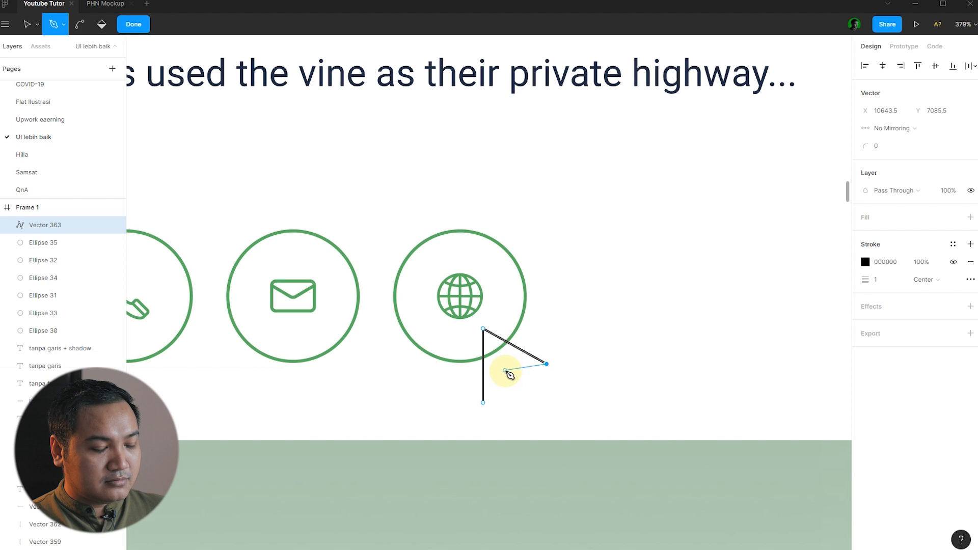
pyautogui.click(508, 369)
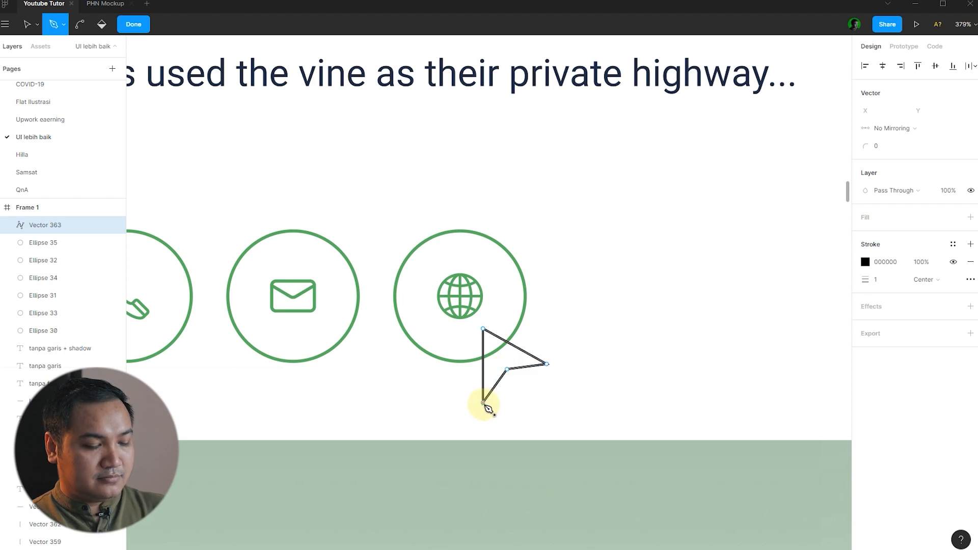
pyautogui.click(483, 402)
pyautogui.press('Return')
# Give the arrow a 1.5 stroke weight and the white fill style.
pyautogui.click(898, 356)
pyautogui.write('1.5')
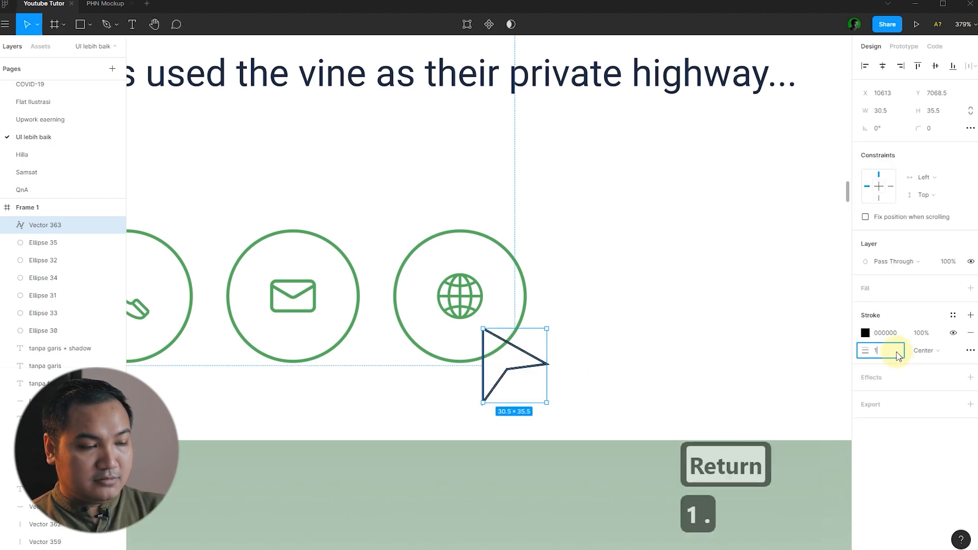
pyautogui.press('Return')
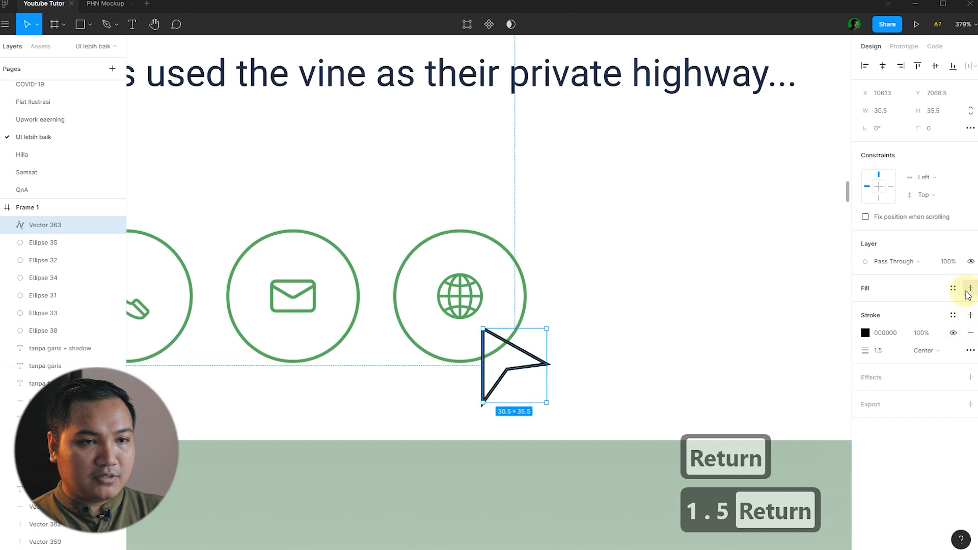
pyautogui.click(953, 288)
pyautogui.click(897, 332)
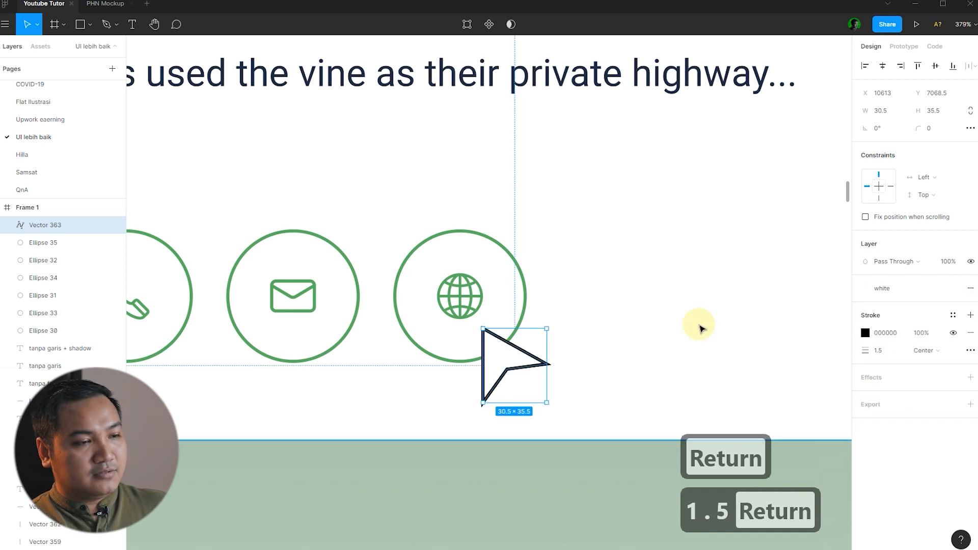
pyautogui.click(701, 328)
pyautogui.scroll(-3, 439, 314)
pyautogui.click(515, 499)
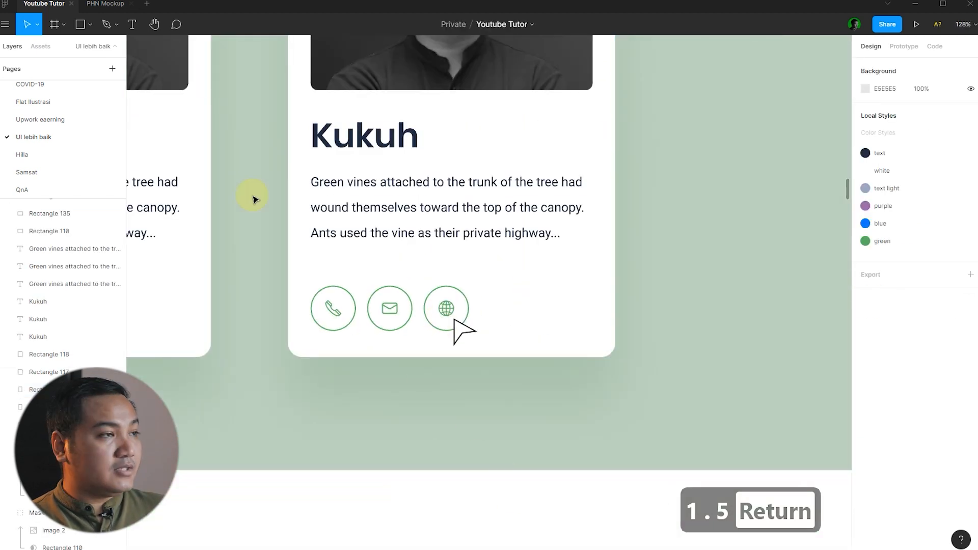
pyautogui.press('r')
pyautogui.scroll(5, 443, 354)
# Draw a white-filled rectangle with corner radius 5 just below the icon row.
pyautogui.moveTo(287, 291)
pyautogui.mouseDown()
pyautogui.moveTo(644, 395)
pyautogui.moveTo(610, 392)
pyautogui.mouseUp()
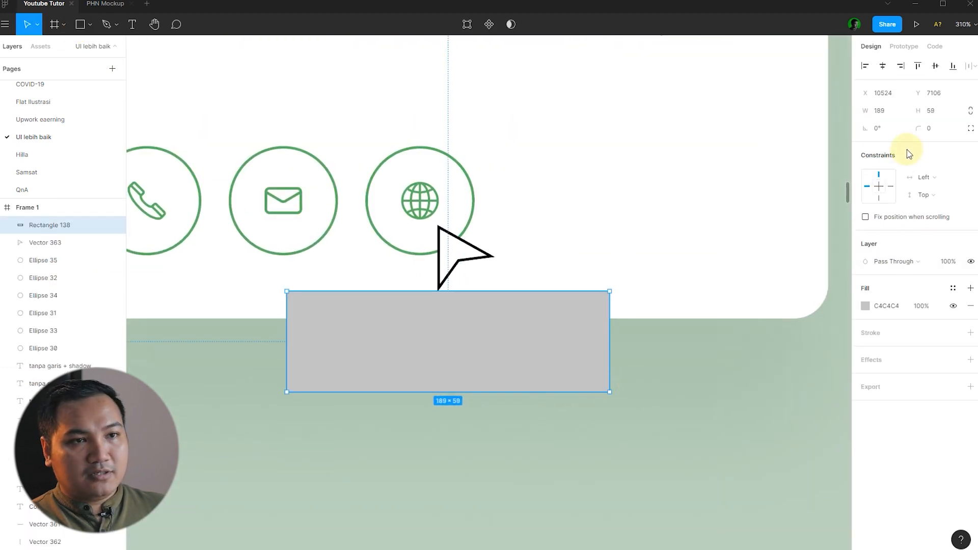
pyautogui.write('5')
pyautogui.press('Return')
pyautogui.moveTo(543, 334)
pyautogui.mouseDown()
pyautogui.moveTo(559, 340)
pyautogui.moveTo(555, 348)
pyautogui.mouseUp()
pyautogui.click(953, 289)
pyautogui.click(898, 331)
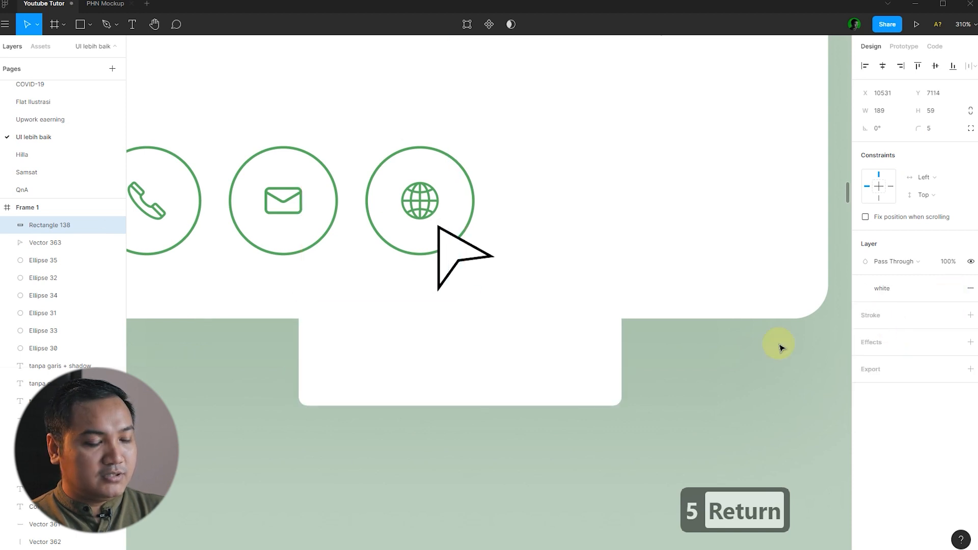
# Add a drop shadow to the rectangle with blur 20 and Y offset 5.
pyautogui.click(970, 341)
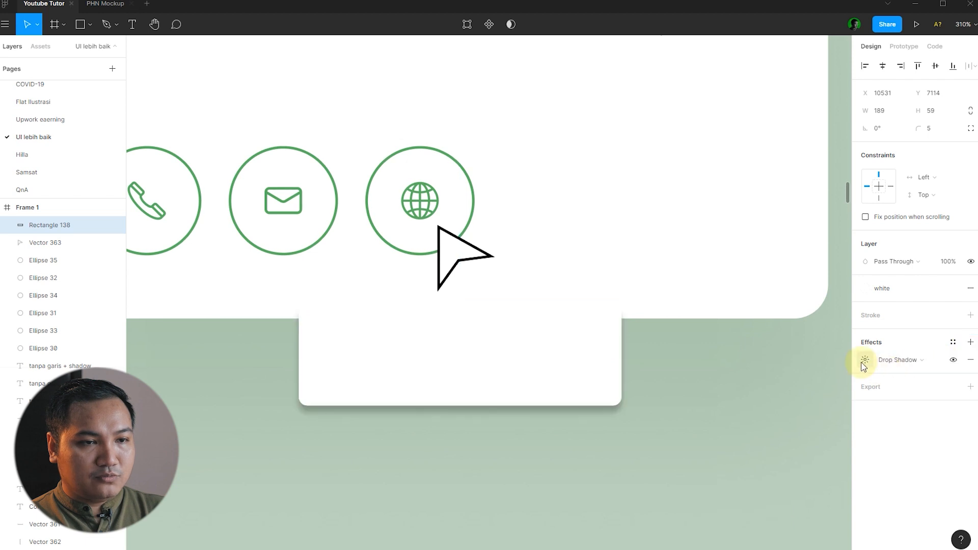
pyautogui.click(864, 360)
pyautogui.write('20')
pyautogui.press('Return')
pyautogui.click(821, 404)
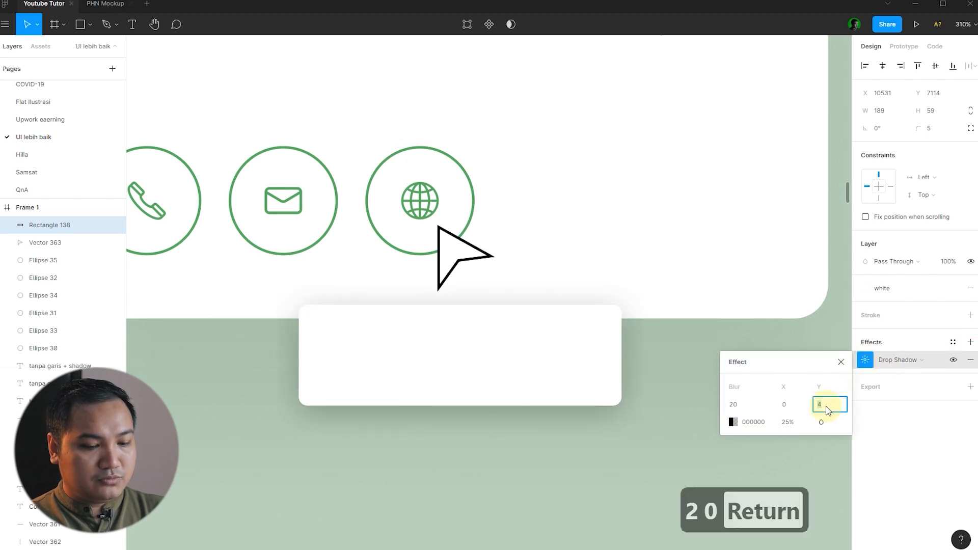
pyautogui.write('5')
pyautogui.press('Return')
# Colour the drop shadow dark green at 20% opacity.
pyautogui.click(796, 427)
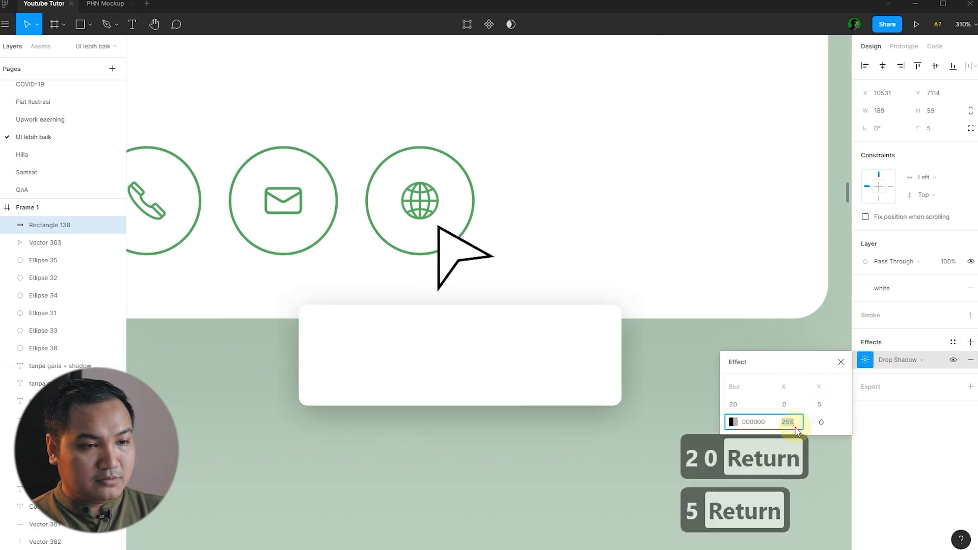
pyautogui.click(733, 422)
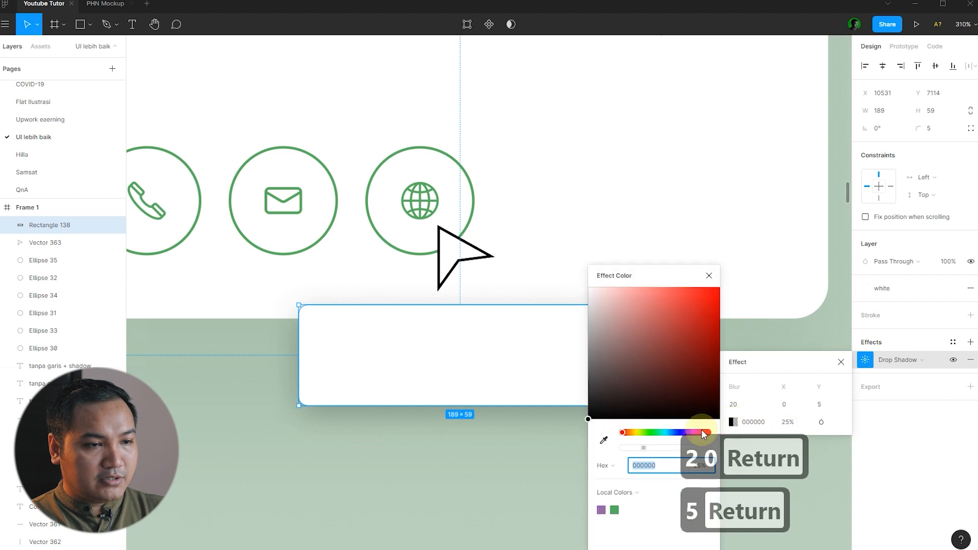
pyautogui.click(615, 509)
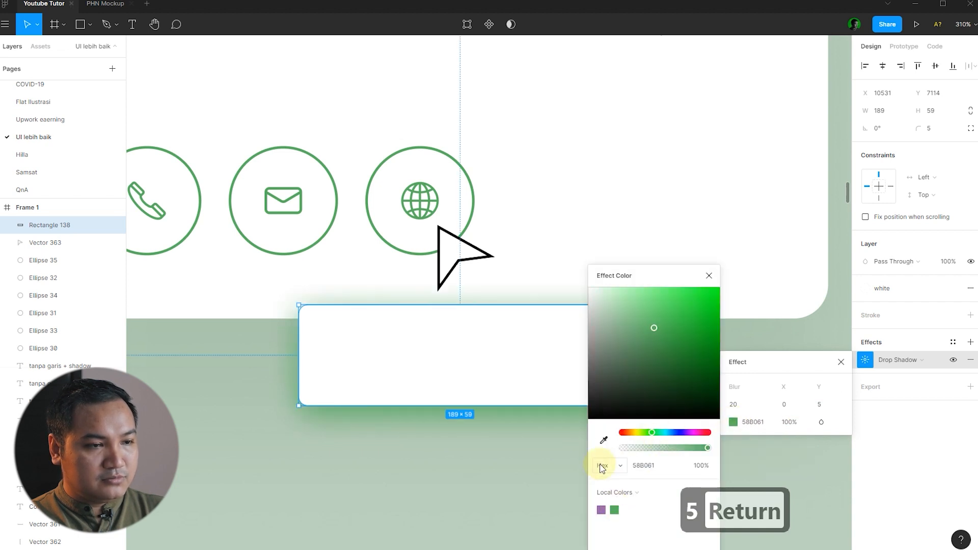
pyautogui.click(687, 354)
pyautogui.click(789, 422)
pyautogui.write('20')
pyautogui.press('Return')
pyautogui.click(474, 450)
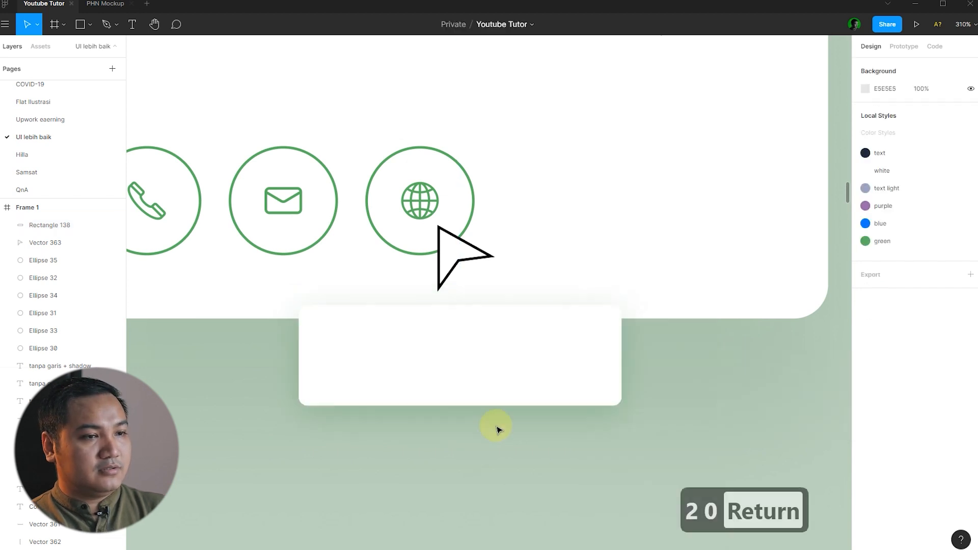
# Nudge the white tooltip box up toward the icons and shrink its arrow pointer.
pyautogui.moveTo(574, 370); pyautogui.dragTo(576, 362)
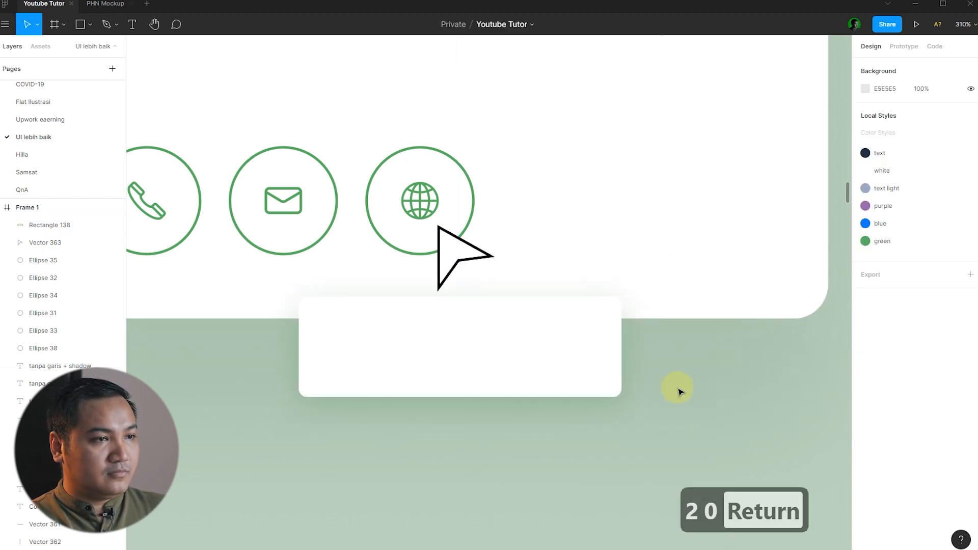
pyautogui.click(679, 385)
pyautogui.scroll(-5, 675, 381)
pyautogui.scroll(10, 611, 347)
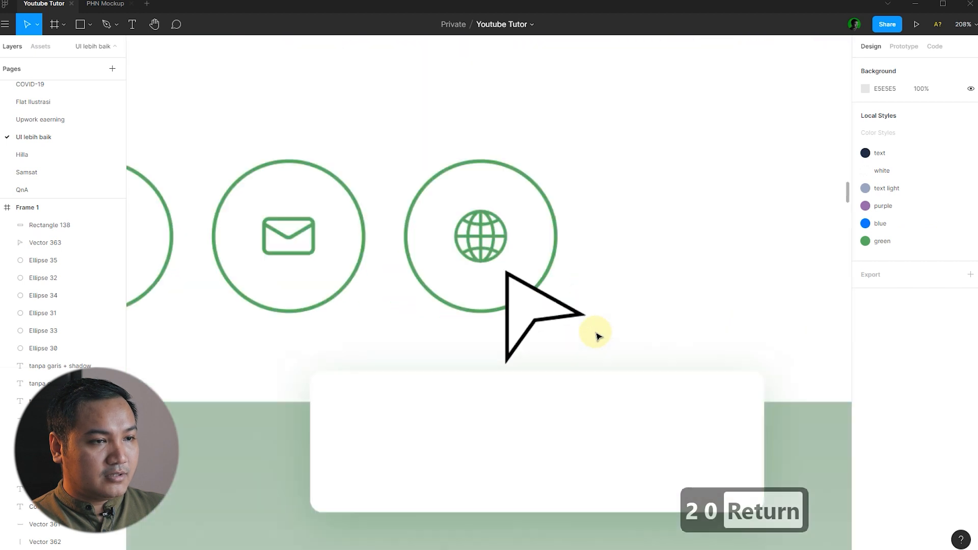
pyautogui.click(535, 306)
pyautogui.moveTo(576, 371); pyautogui.dragTo(540, 326)
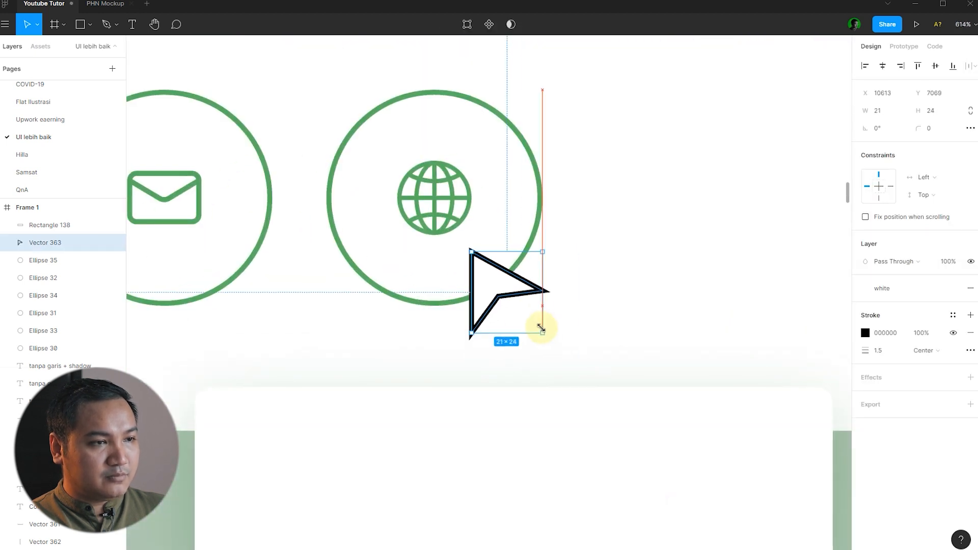
pyautogui.click(545, 424)
pyautogui.moveTo(592, 416); pyautogui.dragTo(593, 386)
pyautogui.scroll(-5, 574, 346)
pyautogui.click(625, 316)
pyautogui.scroll(-5, 627, 320)
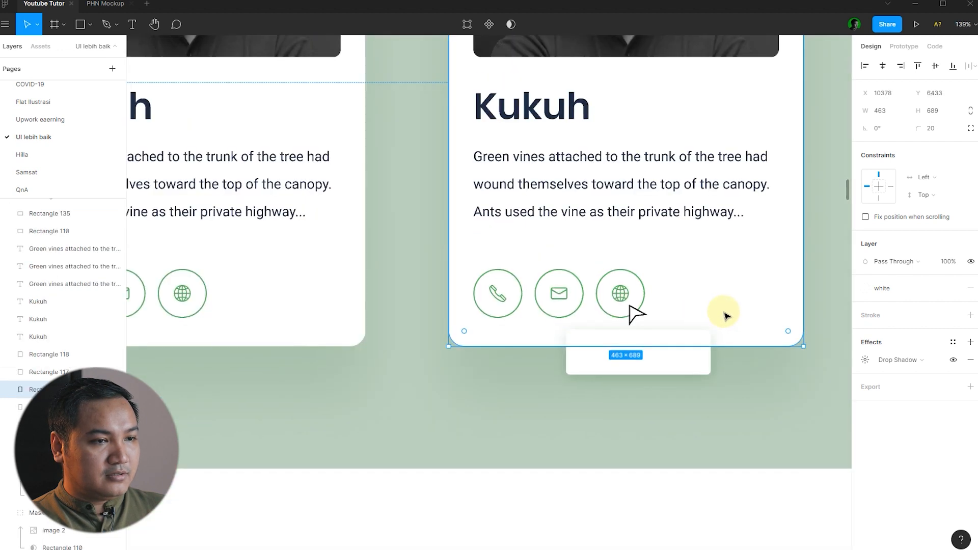
pyautogui.click(583, 452)
pyautogui.scroll(-3, 662, 311)
# Ungroup the left card's website row, reuse its address text, and delete the leftover globe icon.
pyautogui.click(172, 331)
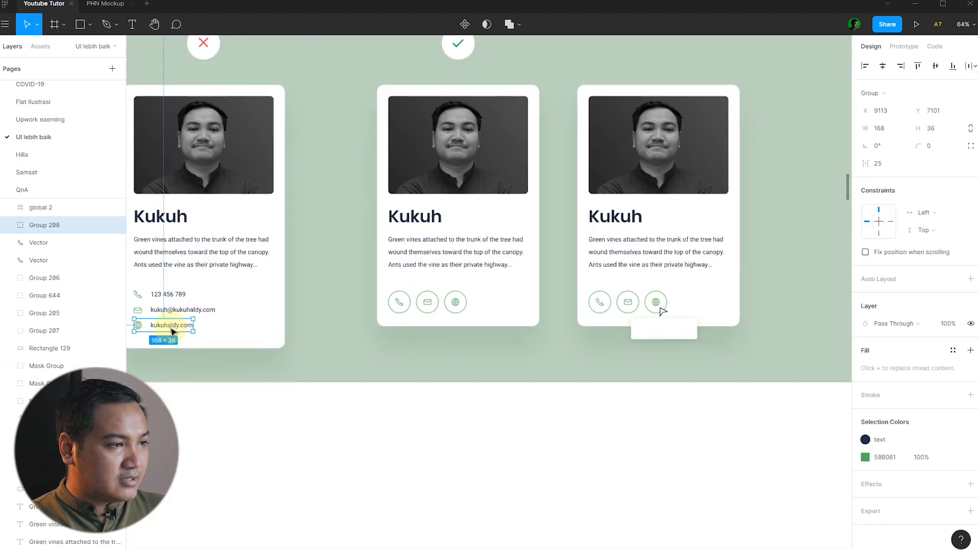
pyautogui.moveTo(182, 328); pyautogui.dragTo(665, 334)
pyautogui.hotkey('ctrl', 'shift', 'g')
pyautogui.hotkey('ctrl', 'x')
pyautogui.hotkey('ctrl', 'v')
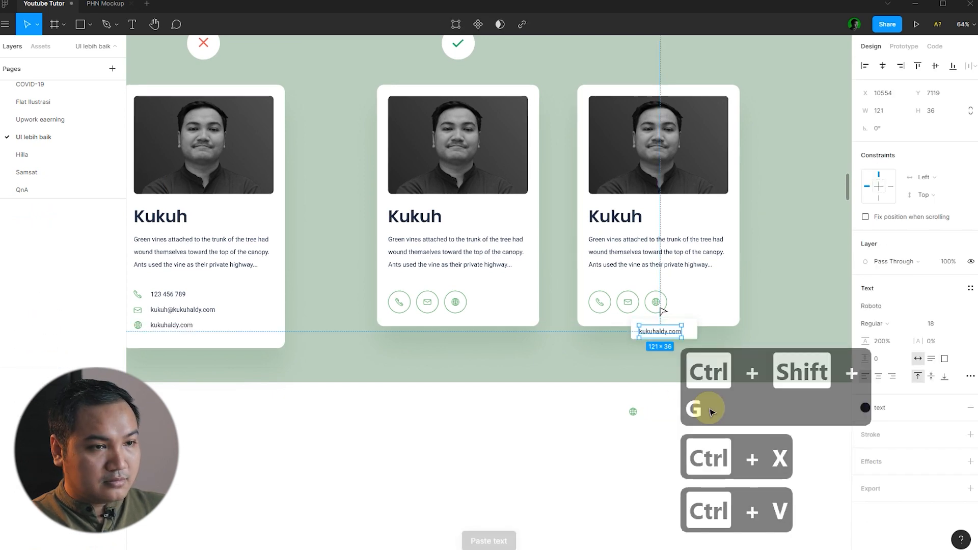
pyautogui.click(646, 454)
pyautogui.click(633, 412)
pyautogui.press('Delete')
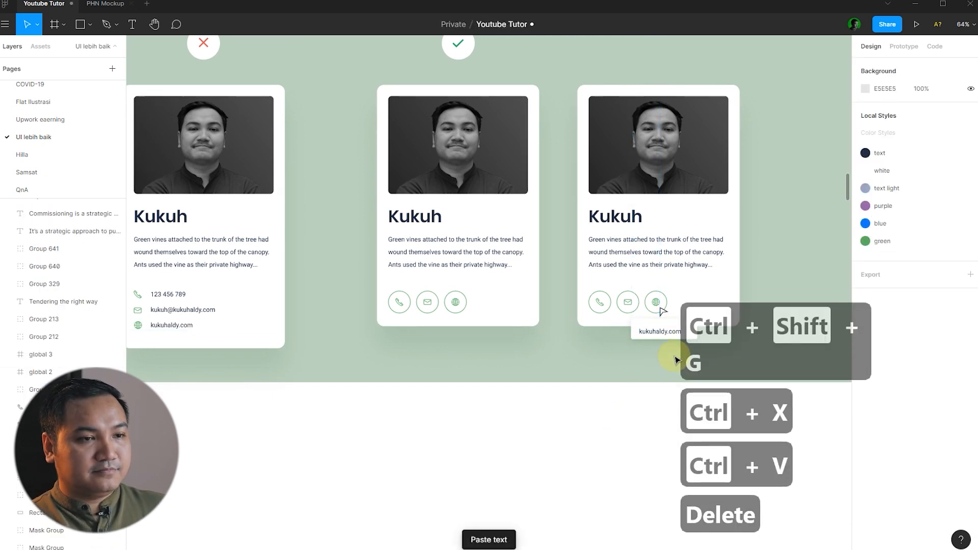
# Centre the kukuhaldy.com label vertically and horizontally inside the white tooltip box.
pyautogui.scroll(3, 692, 337)
pyautogui.scroll(3, 741, 288)
pyautogui.scroll(3, 601, 437)
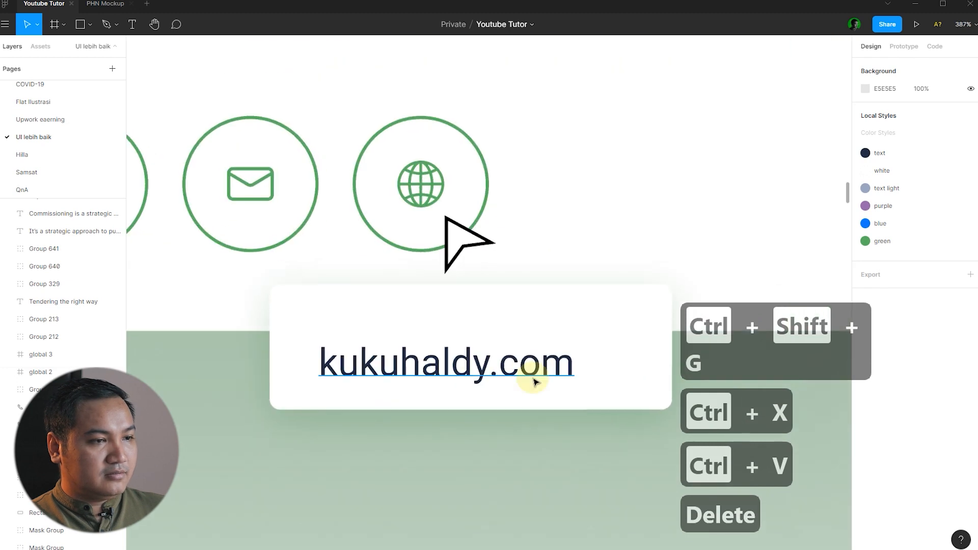
pyautogui.click(541, 370)
pyautogui.keyDown('shift'); pyautogui.click(618, 353); pyautogui.keyUp('shift')
pyautogui.hotkey('alt', 'v')
pyautogui.hotkey('alt', 'h')
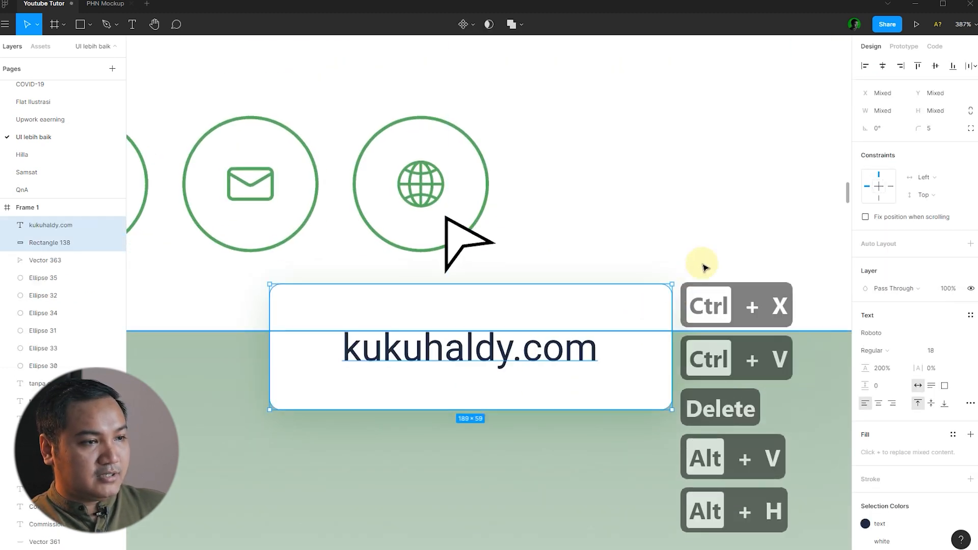
pyautogui.click(507, 339)
pyautogui.scroll(-5, 507, 339)
pyautogui.click(428, 503)
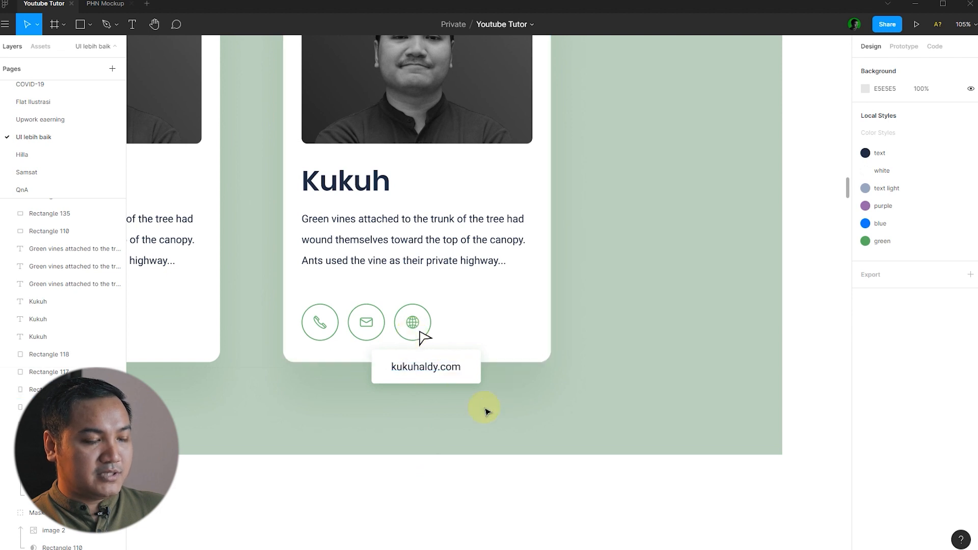
# Zoom out and pan right from the Less is more comparison to section 4's Website card.
pyautogui.scroll(-6, 502, 392)
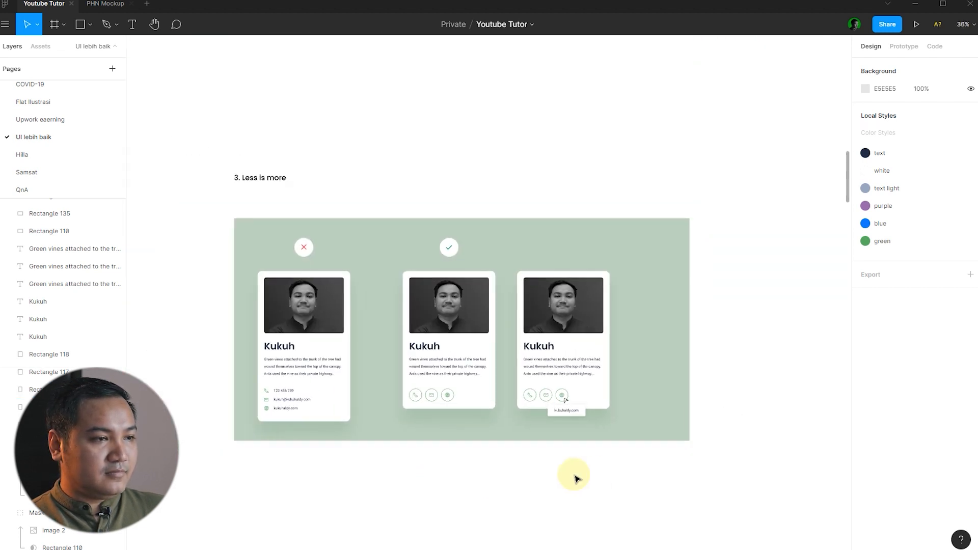
pyautogui.scroll(-1, 607, 448)
pyautogui.scroll(3, 463, 433)
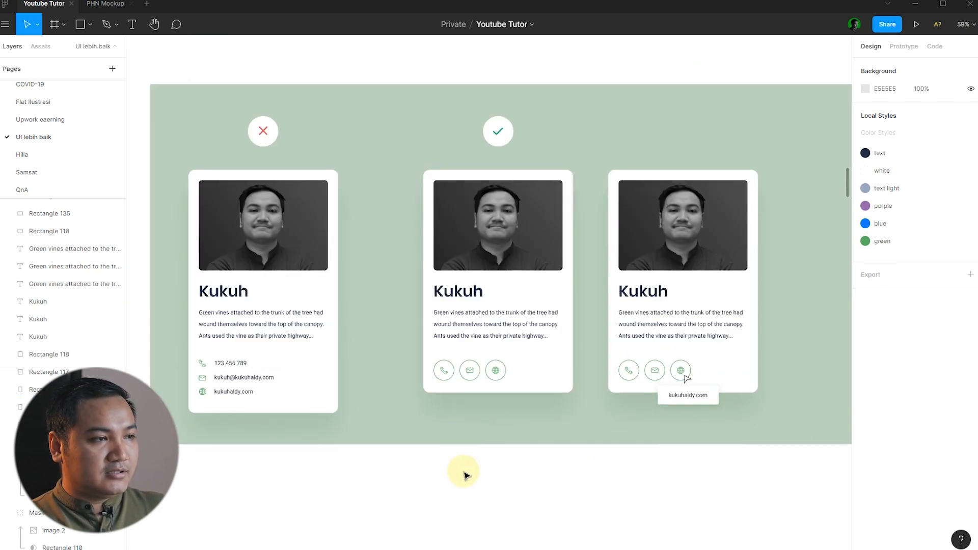
pyautogui.scroll(-2, 474, 489)
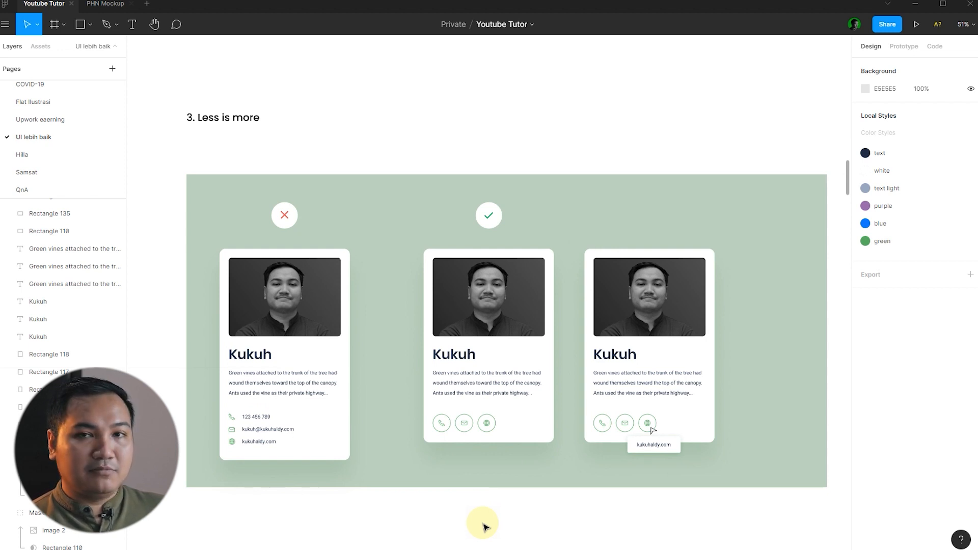
pyautogui.scroll(-2, 774, 303)
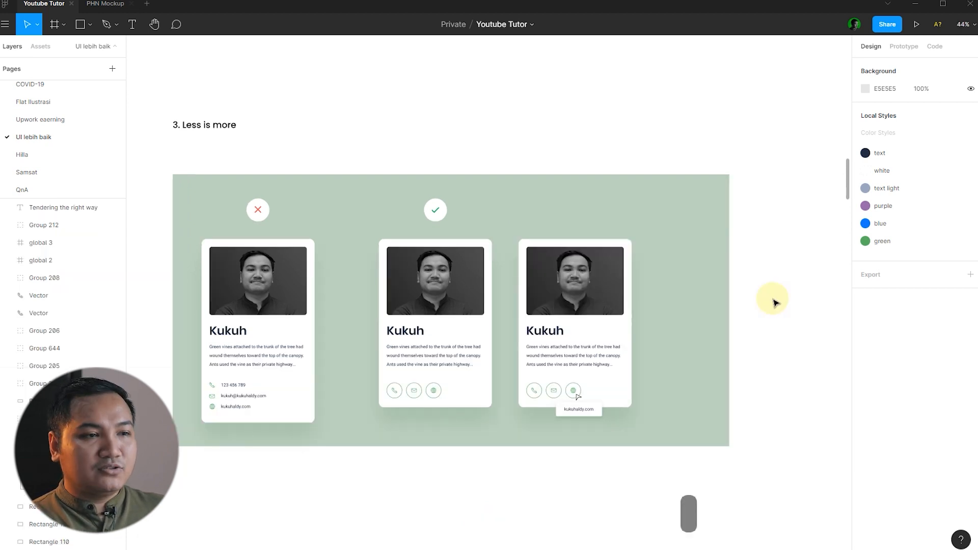
pyautogui.press('space')
pyautogui.moveTo(784, 289); pyautogui.dragTo(458, 291)
pyautogui.moveTo(738, 293); pyautogui.dragTo(379, 287)
pyautogui.moveTo(516, 286); pyautogui.dragTo(190, 276)
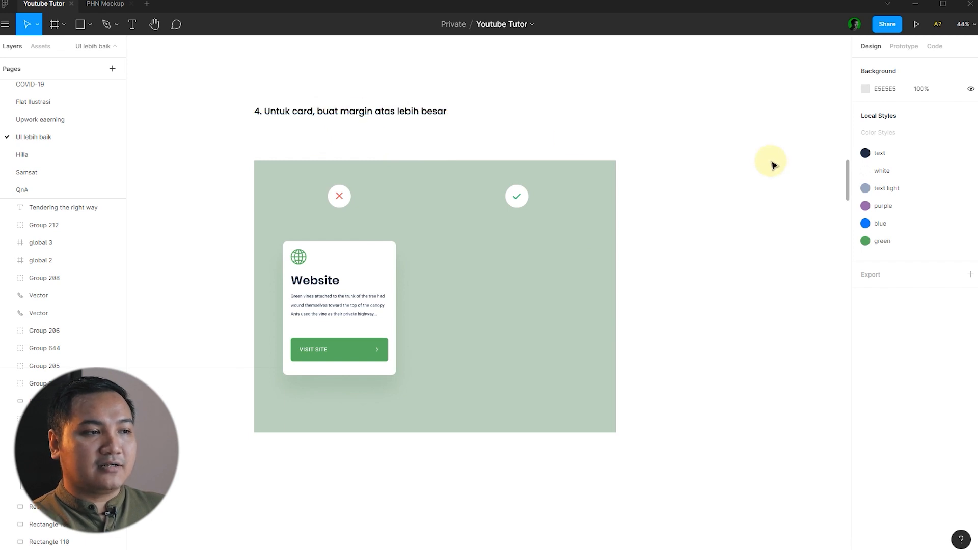
pyautogui.click(299, 257)
pyautogui.click(679, 310)
pyautogui.scroll(3, 329, 266)
pyautogui.scroll(2, 329, 266)
pyautogui.click(316, 258)
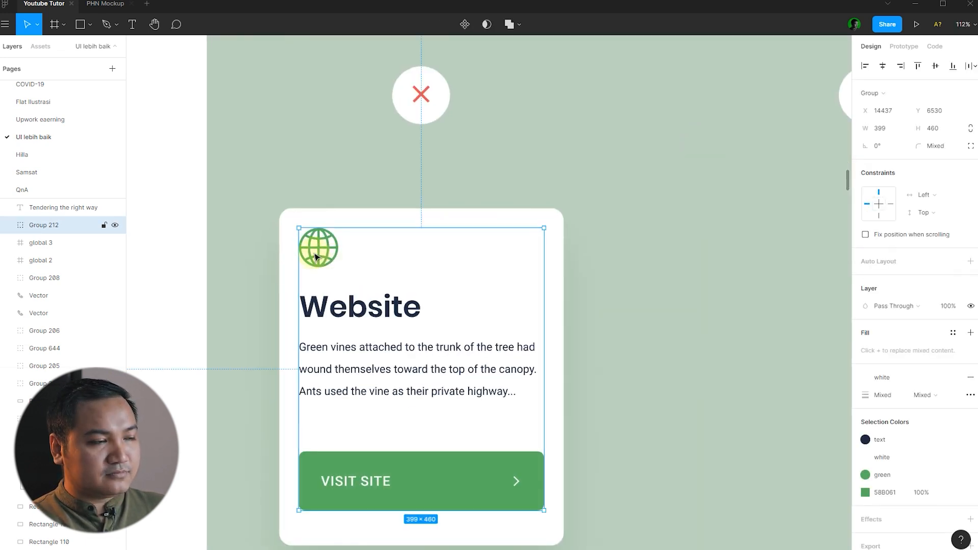
pyautogui.scroll(2, 314, 253)
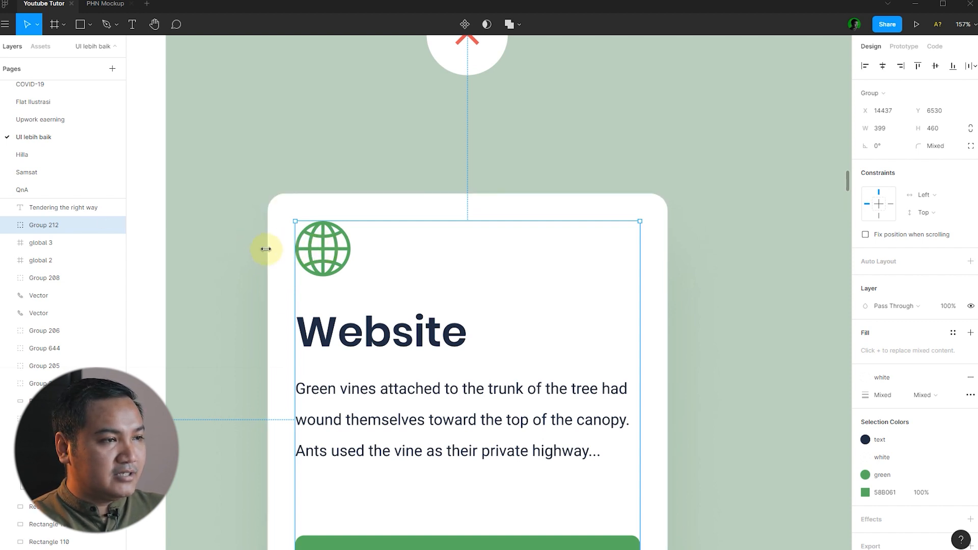
pyautogui.click(375, 265)
pyautogui.click(330, 263)
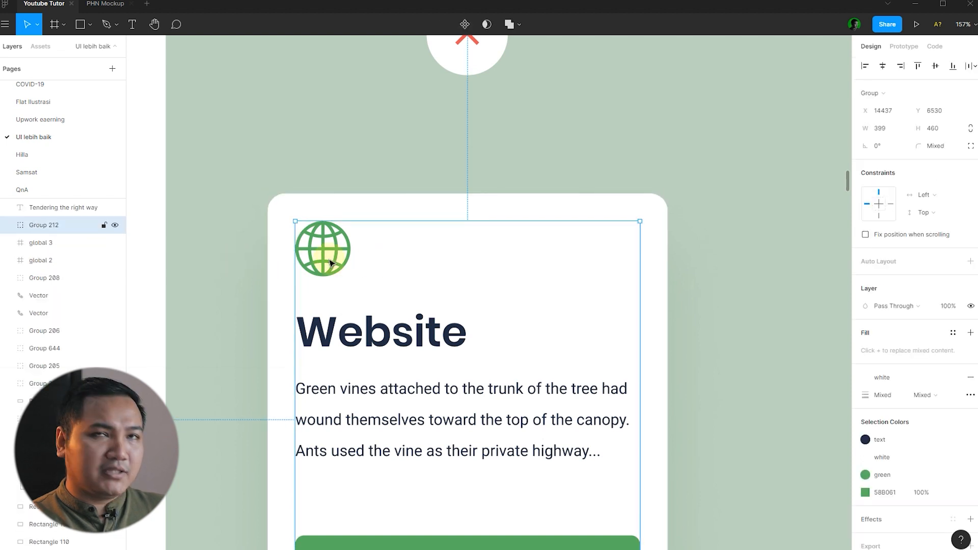
pyautogui.hotkey('shift', 'Left')
pyautogui.hotkey('shift', 'Left')
pyautogui.hotkey('shift', 'Left')
pyautogui.hotkey('shift', 'Left')
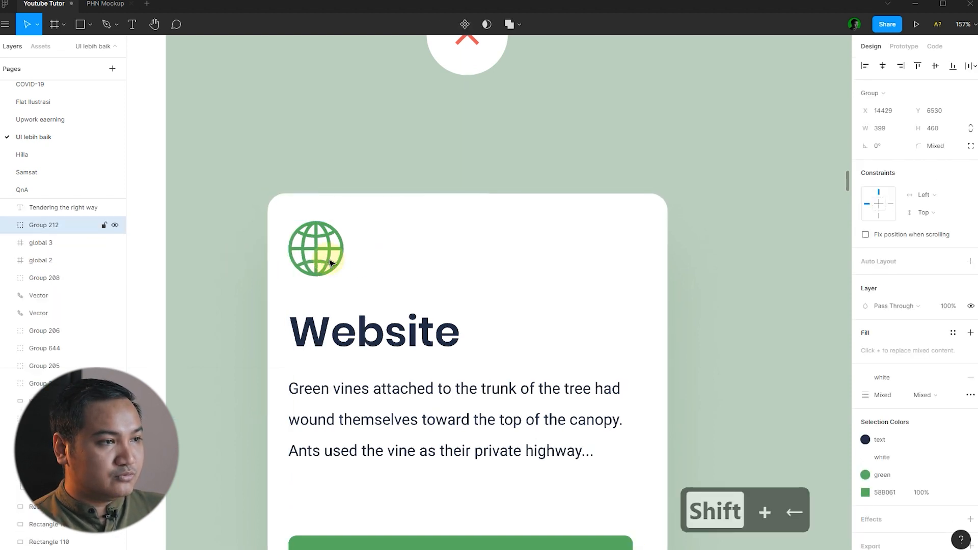
pyautogui.hotkey('ctrl', 'z')
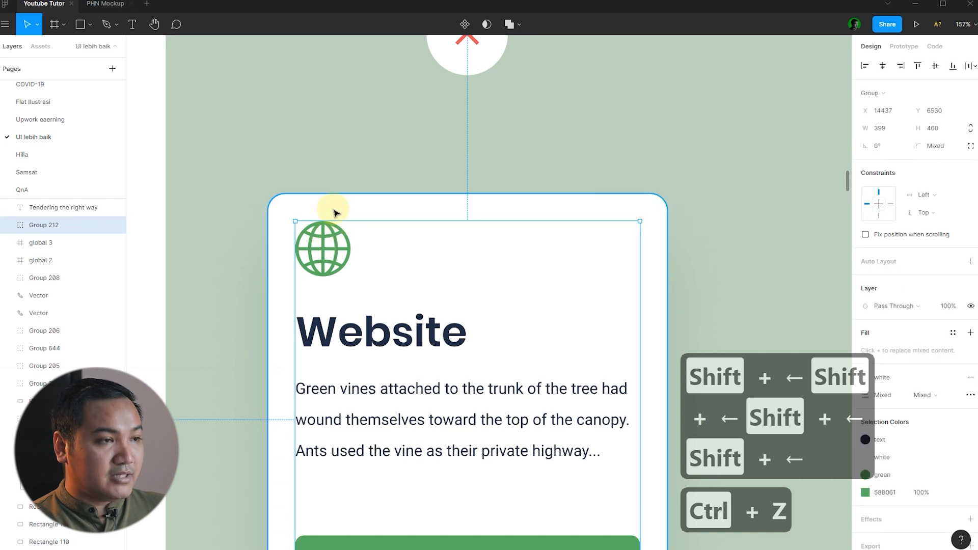
pyautogui.hotkey('shift', 'Up')
pyautogui.hotkey('shift', 'Up')
pyautogui.hotkey('shift', 'Up')
pyautogui.hotkey('shift', 'Up')
pyautogui.hotkey('ctrl', 'z')
pyautogui.press('Escape')
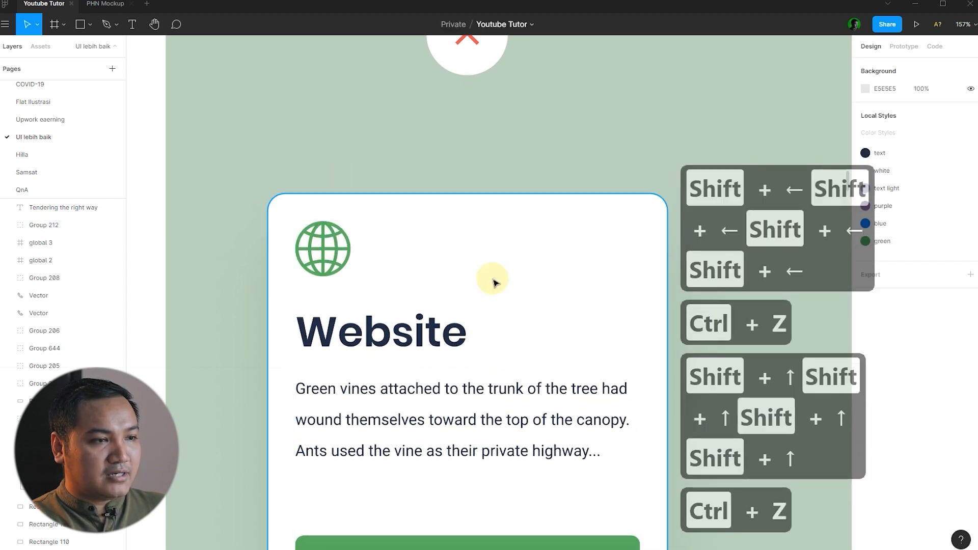
pyautogui.click(614, 411)
pyautogui.hotkey('shift', 'Right')
pyautogui.hotkey('shift', 'Right')
pyautogui.hotkey('shift', 'Right')
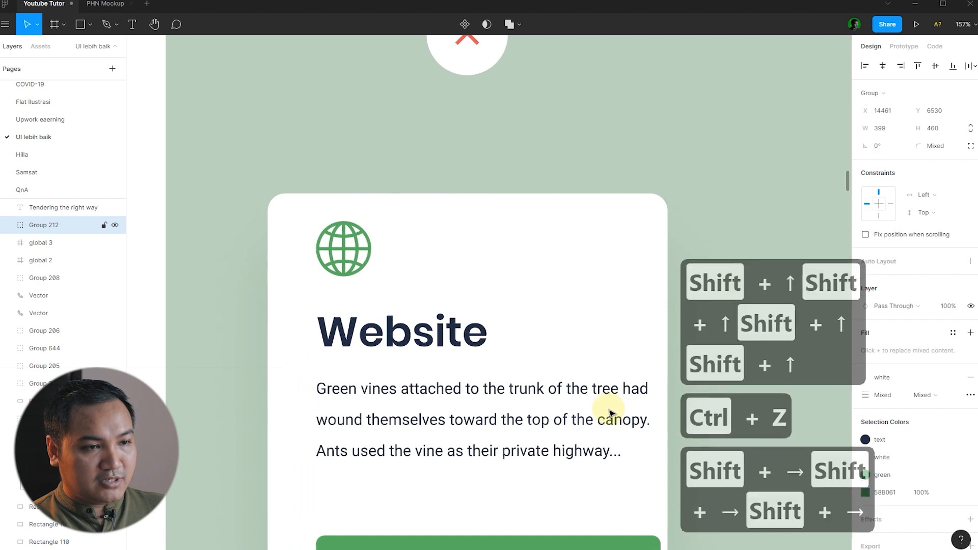
pyautogui.hotkey('shift', 'Right')
pyautogui.hotkey('ctrl', 'z')
pyautogui.click(442, 176)
pyautogui.scroll(-3, 350, 212)
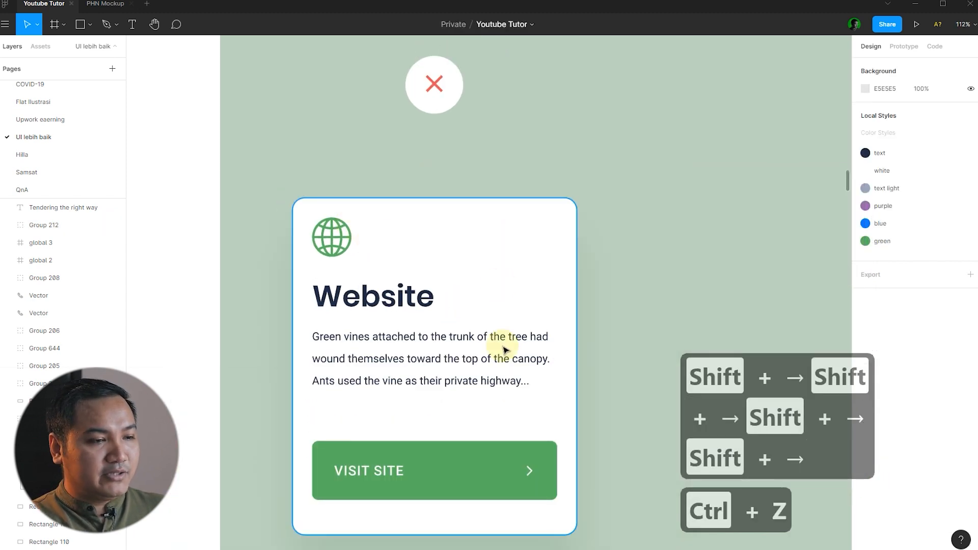
pyautogui.click(352, 319)
pyautogui.scroll(2, 337, 215)
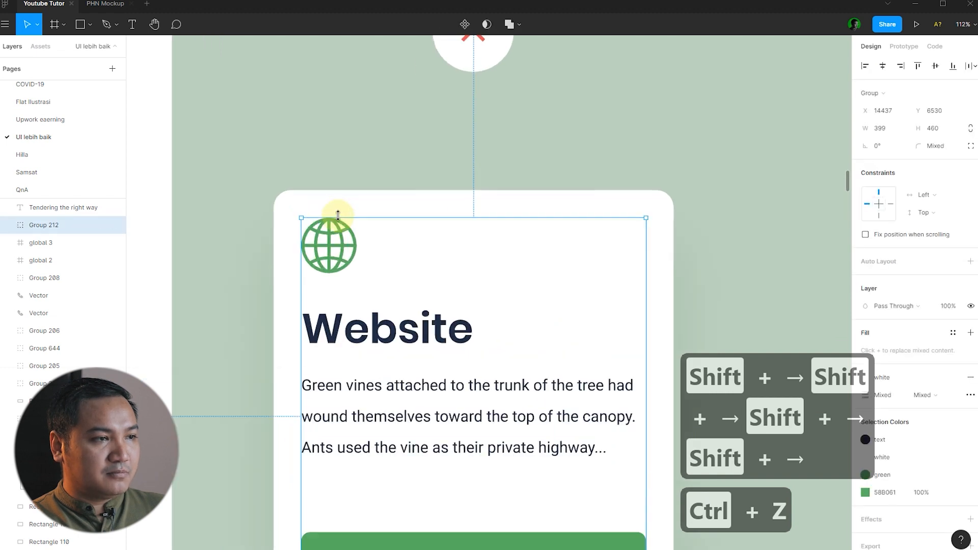
pyautogui.click(352, 177)
pyautogui.click(323, 239)
pyautogui.scroll(-3, 322, 236)
pyautogui.click(576, 284)
pyautogui.scroll(-4, 411, 290)
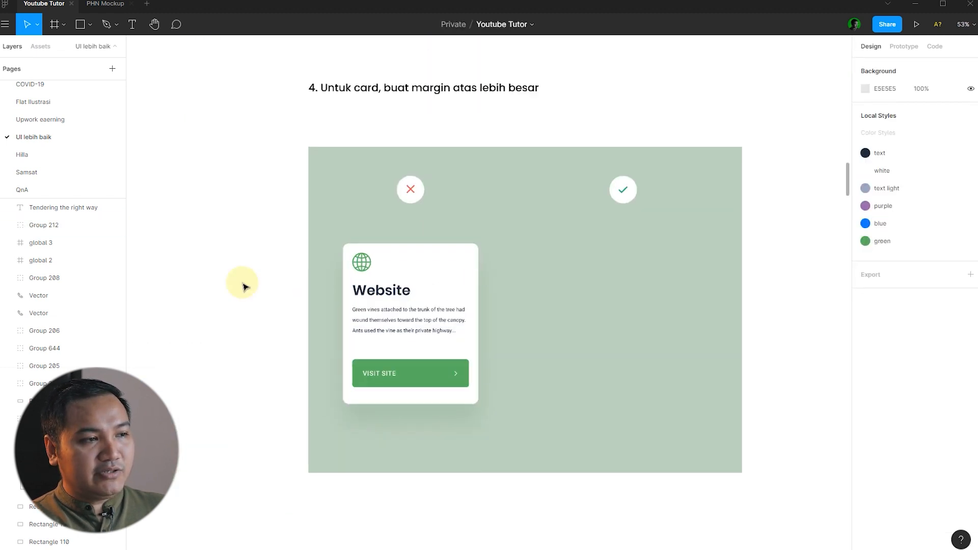
pyautogui.scroll(3, 517, 268)
pyautogui.click(308, 261)
pyautogui.click(596, 264)
pyautogui.click(303, 250)
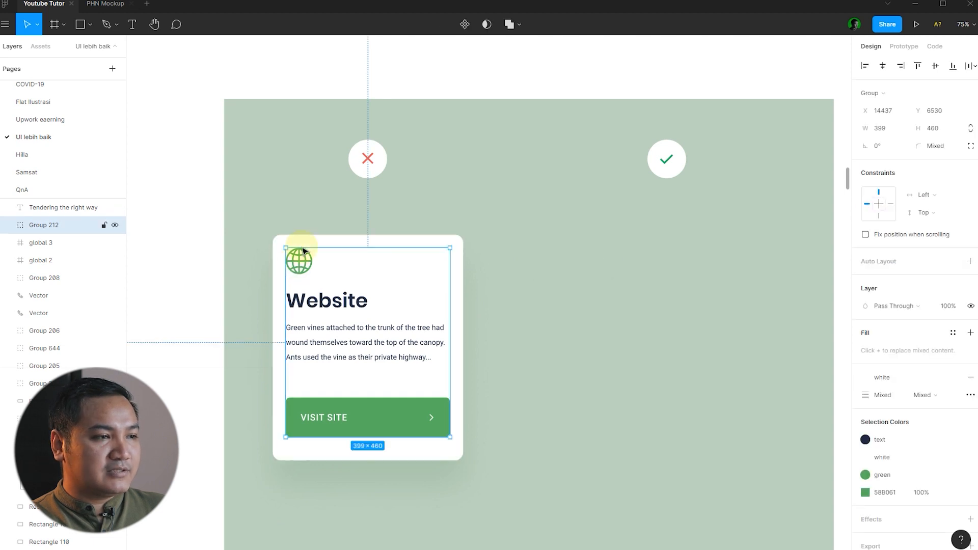
pyautogui.click(504, 252)
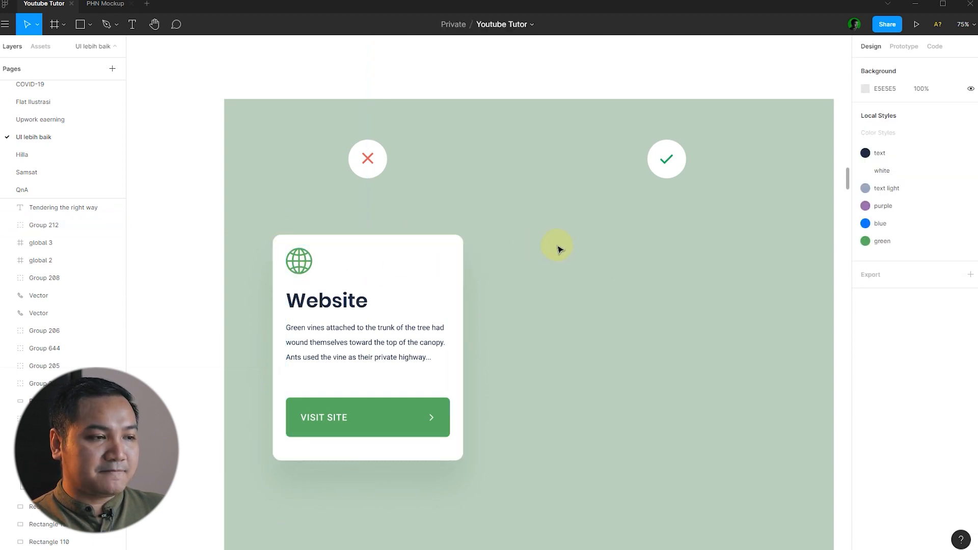
pyautogui.click(297, 258)
pyautogui.click(176, 265)
pyautogui.scroll(-3, 332, 303)
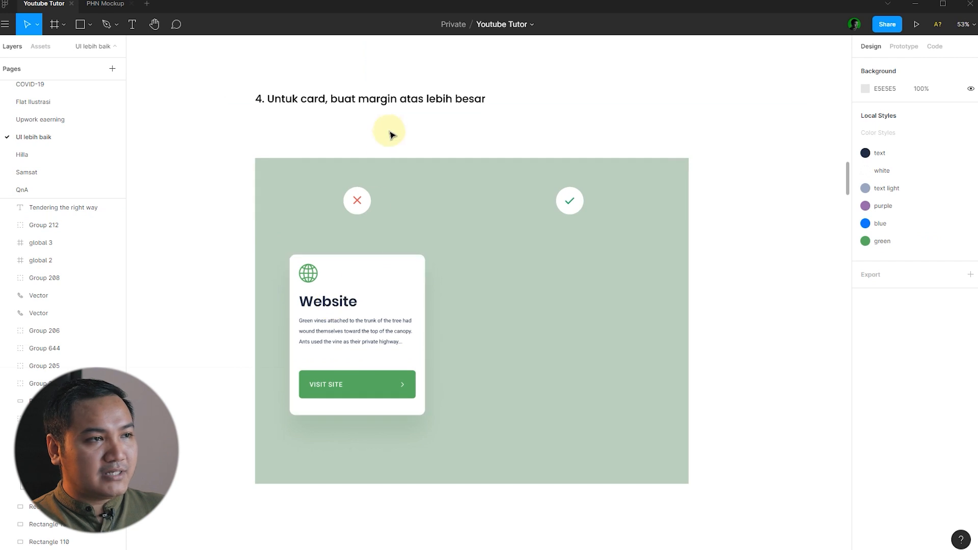
# Lower the duplicate Website card's content by 16 px to enlarge its top margin.
pyautogui.moveTo(494, 381); pyautogui.dragTo(547, 282)
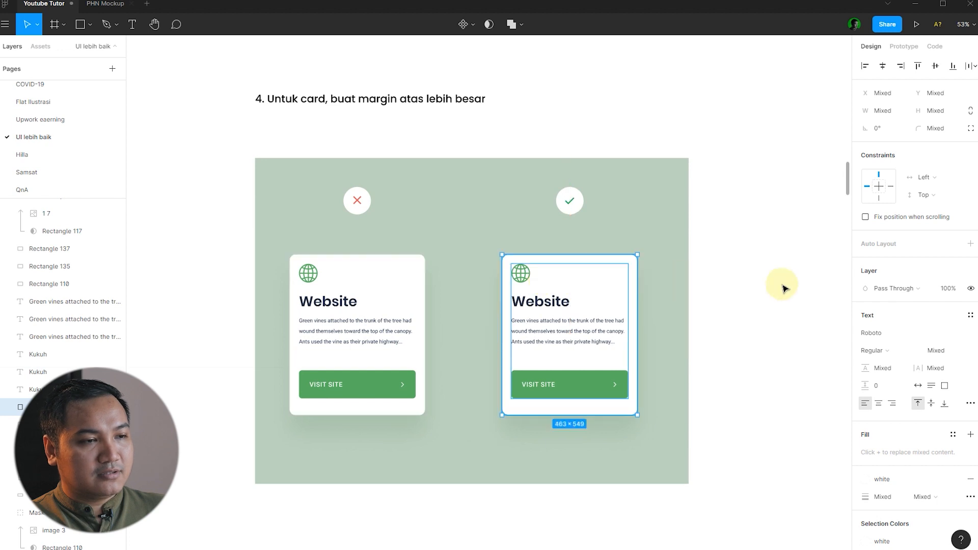
pyautogui.click(781, 284)
pyautogui.click(596, 338)
pyautogui.scroll(1, 694, 317)
pyautogui.scroll(5, 576, 288)
pyautogui.click(735, 282)
pyautogui.click(459, 274)
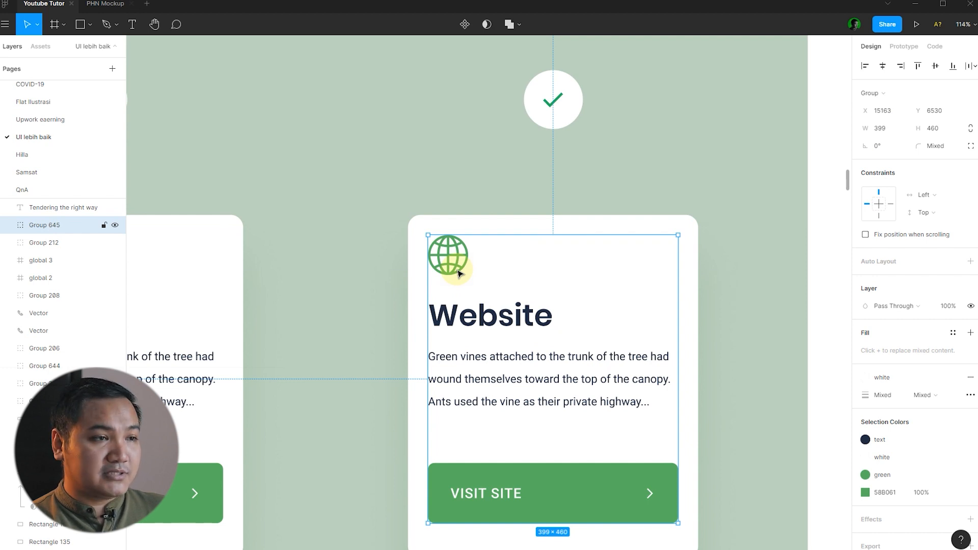
pyautogui.hotkey('shift', 'Down')
pyautogui.hotkey('shift', 'Down')
pyautogui.click(498, 192)
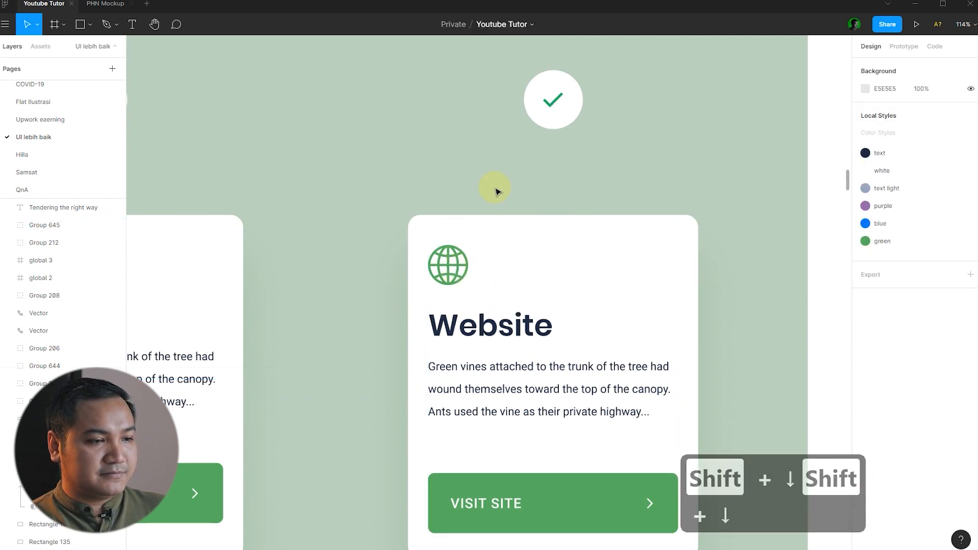
# Pan the canvas from the card-margin example across toward the section 5 form example.
pyautogui.scroll(-3, 498, 192)
pyautogui.scroll(-2, 722, 278)
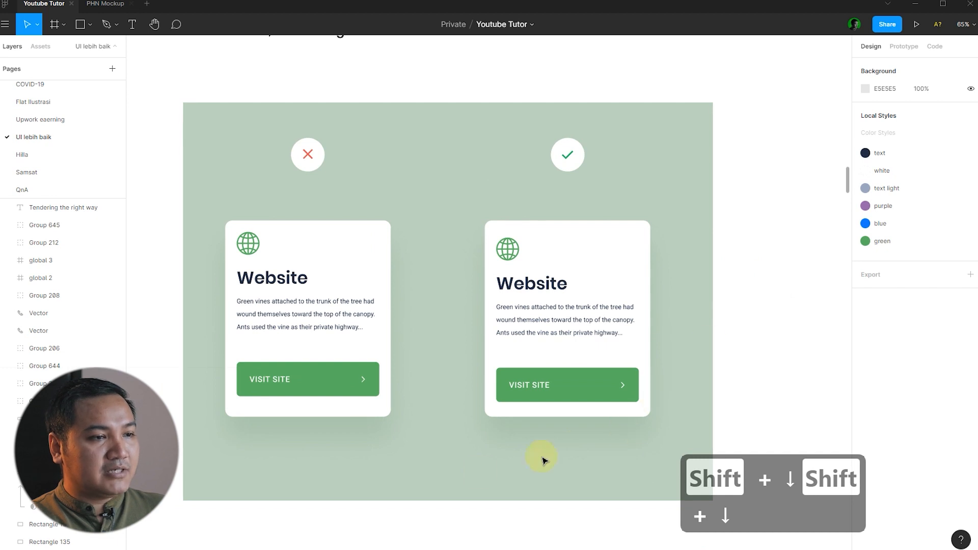
pyautogui.scroll(3, 569, 466)
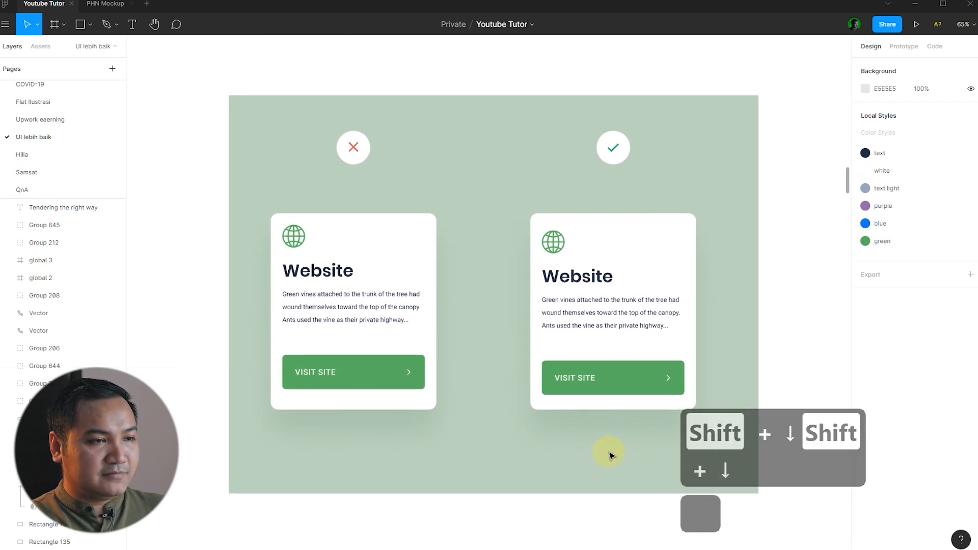
pyautogui.scroll(1, 515, 408)
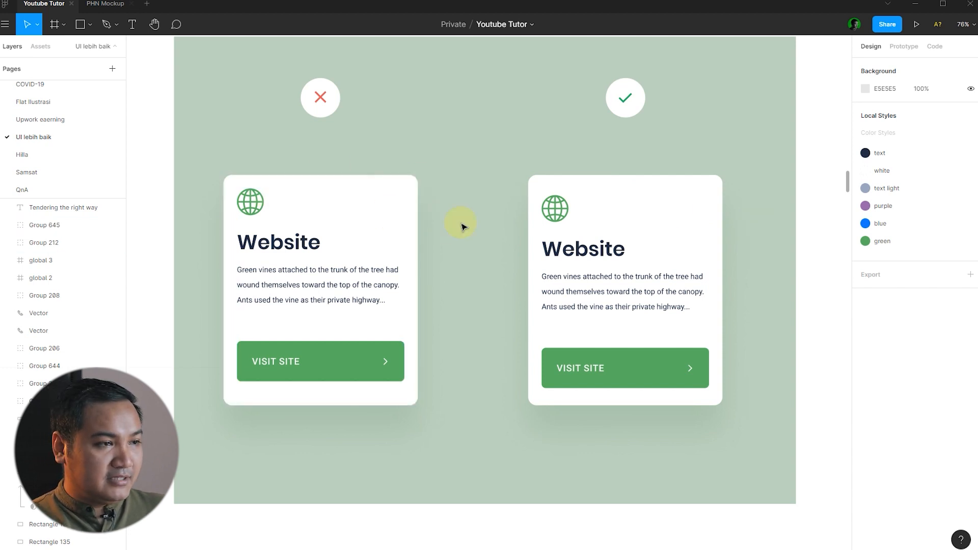
pyautogui.scroll(3, 479, 148)
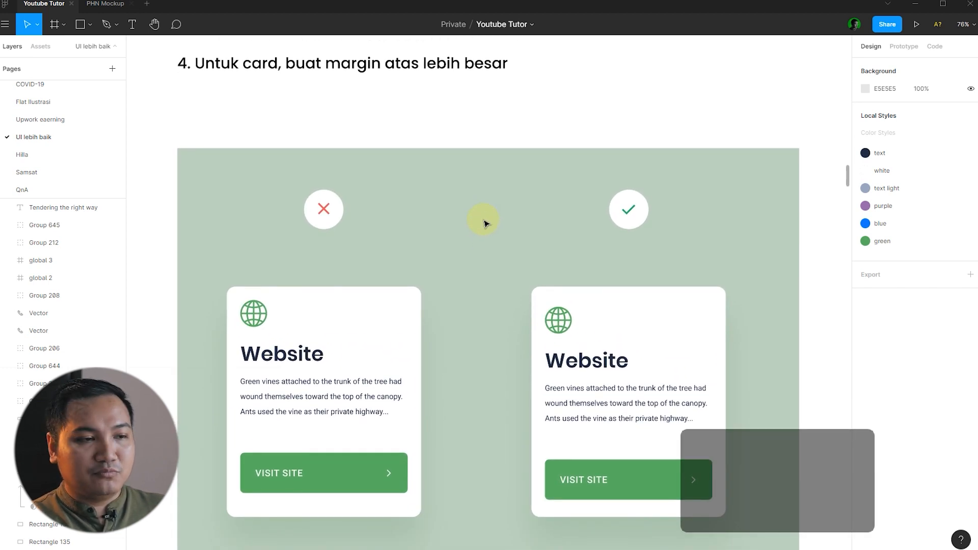
pyautogui.scroll(-3, 458, 224)
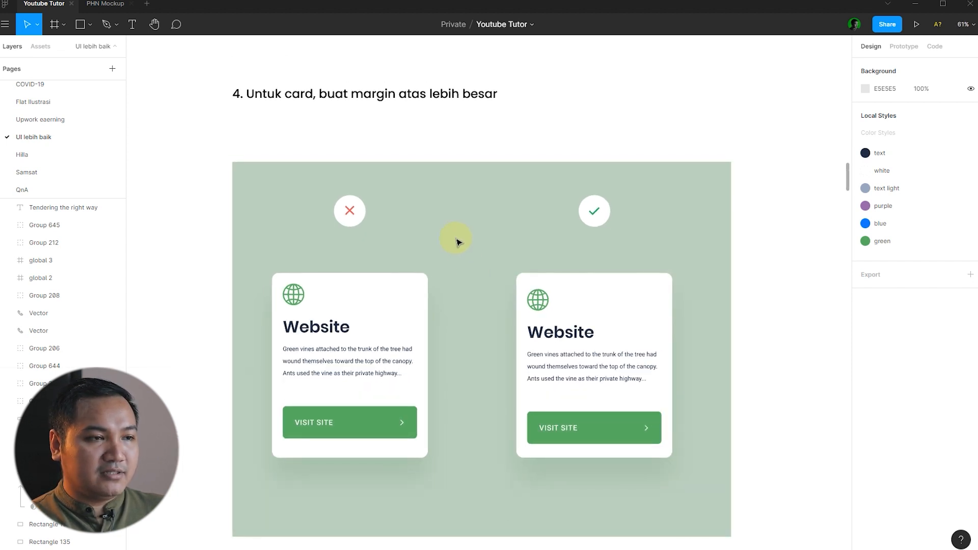
pyautogui.press('space')
pyautogui.moveTo(480, 238); pyautogui.dragTo(468, 221)
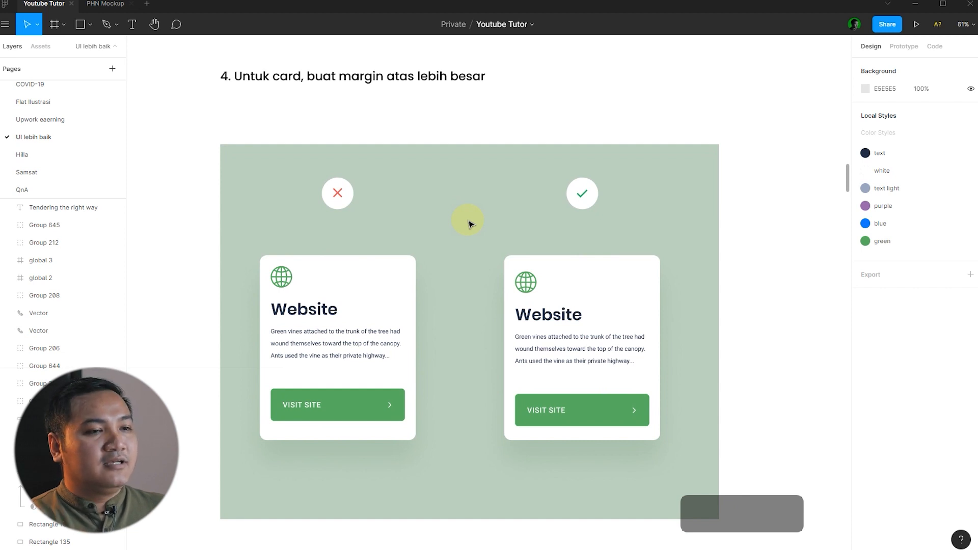
pyautogui.press('space')
pyautogui.moveTo(764, 242); pyautogui.dragTo(316, 191)
pyautogui.scroll(-4, 341, 192)
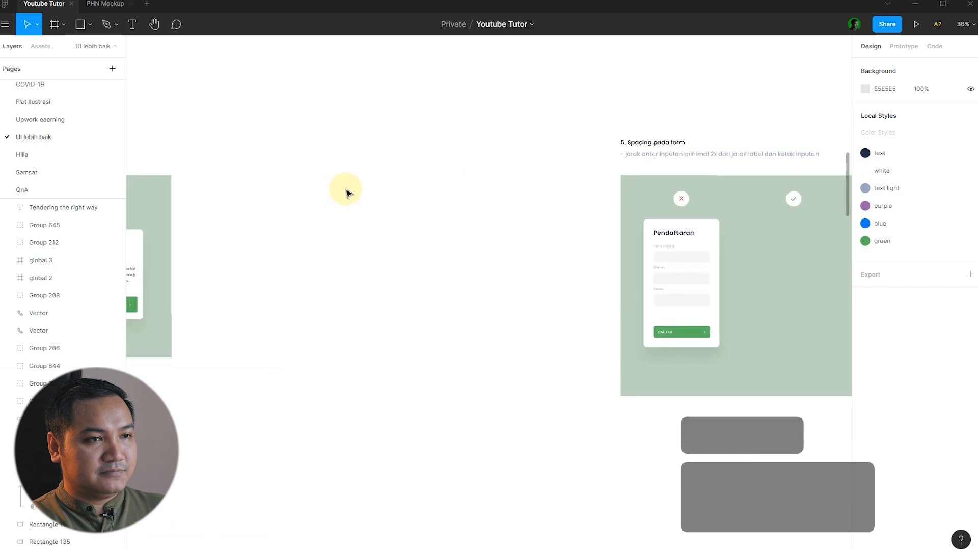
pyautogui.press('space')
pyautogui.moveTo(507, 205); pyautogui.dragTo(223, 203)
pyautogui.scroll(3, 460, 220)
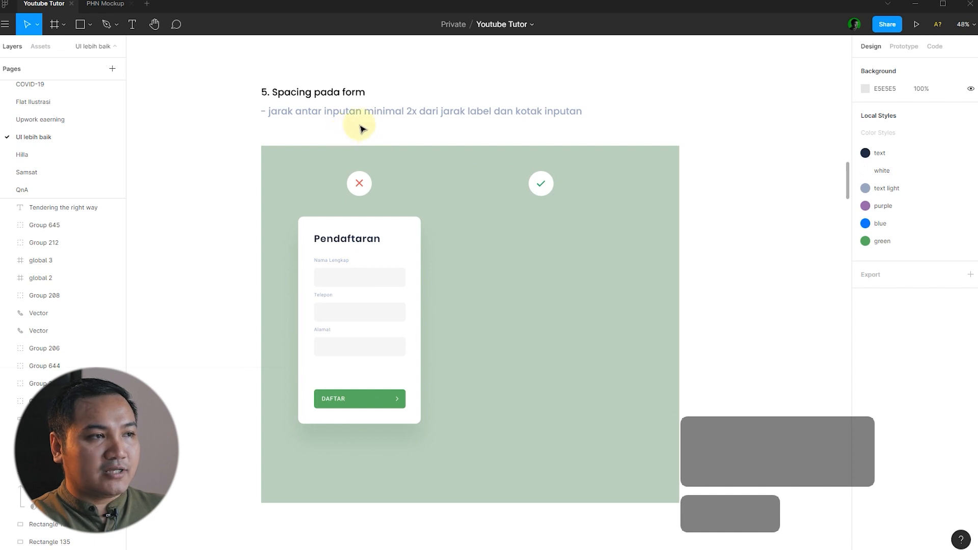
pyautogui.scroll(1, 348, 205)
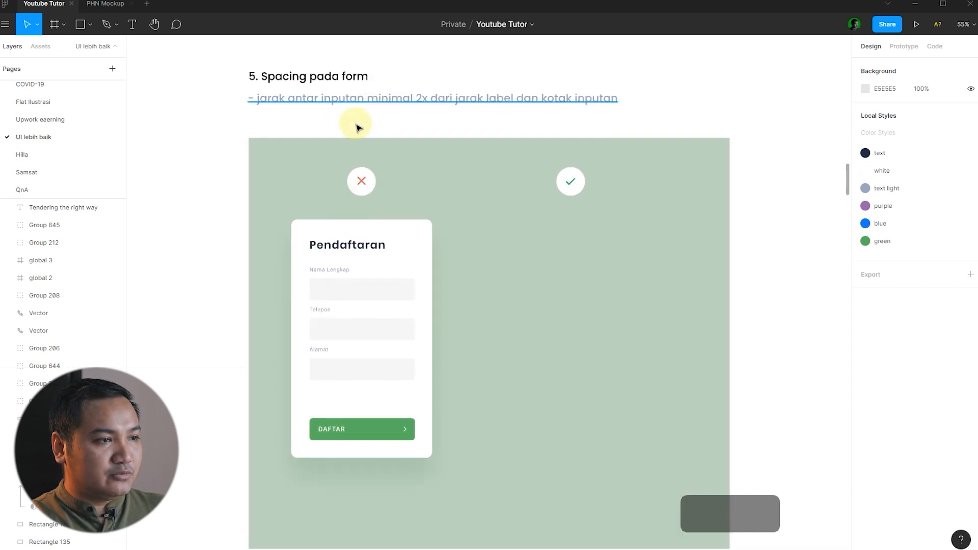
pyautogui.click(341, 282)
pyautogui.click(330, 326)
pyautogui.click(333, 287)
pyautogui.keyDown('shift'); pyautogui.click(335, 327); pyautogui.keyUp('shift')
pyautogui.click(279, 312)
pyautogui.click(326, 287)
pyautogui.click(342, 328)
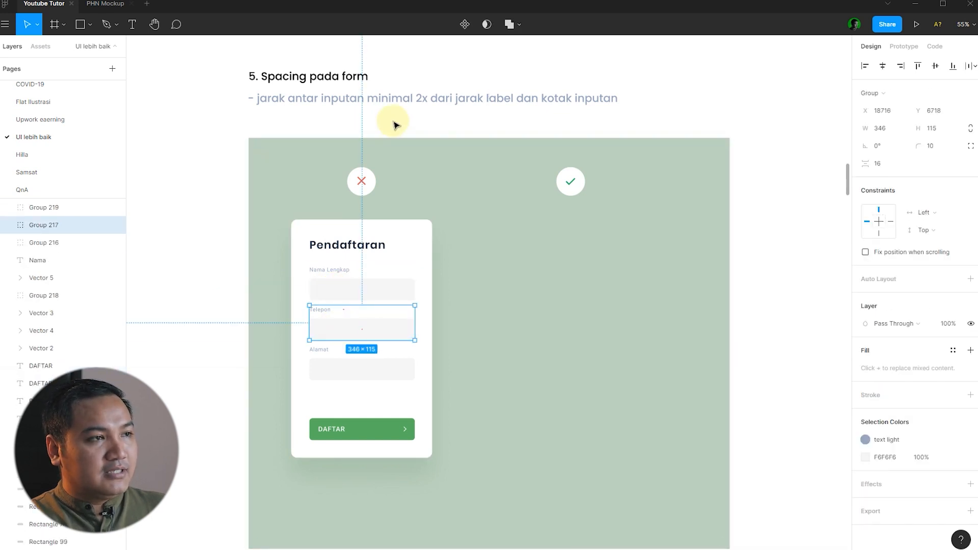
pyautogui.click(408, 122)
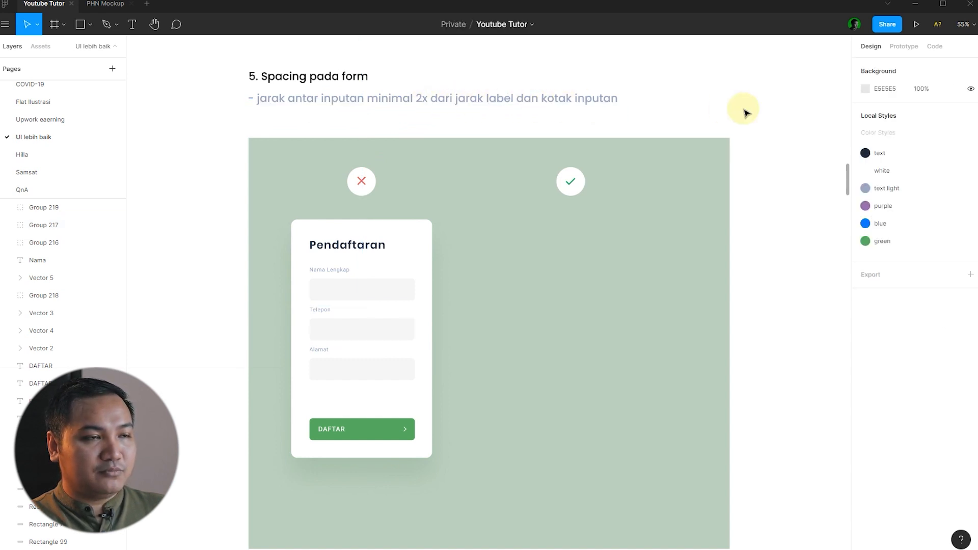
pyautogui.scroll(5, 329, 288)
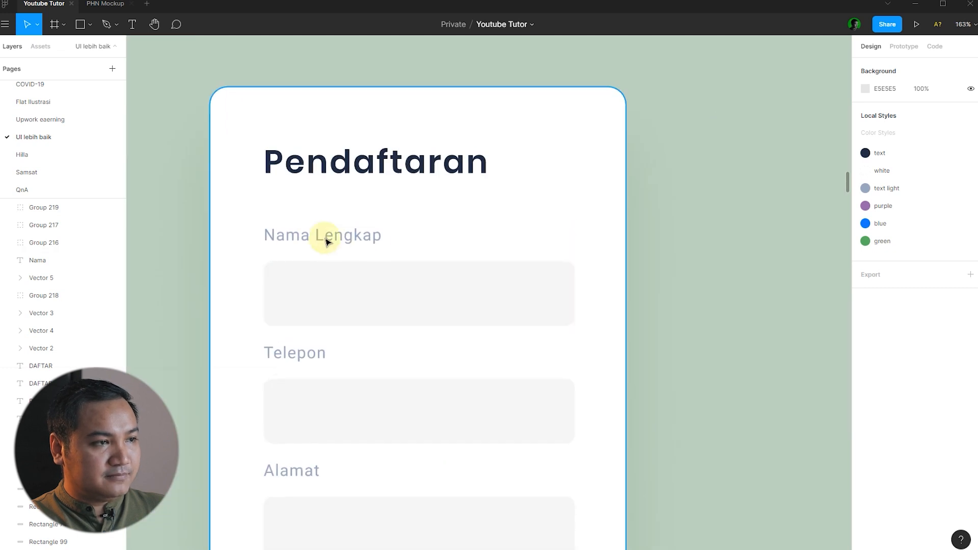
pyautogui.click(373, 285)
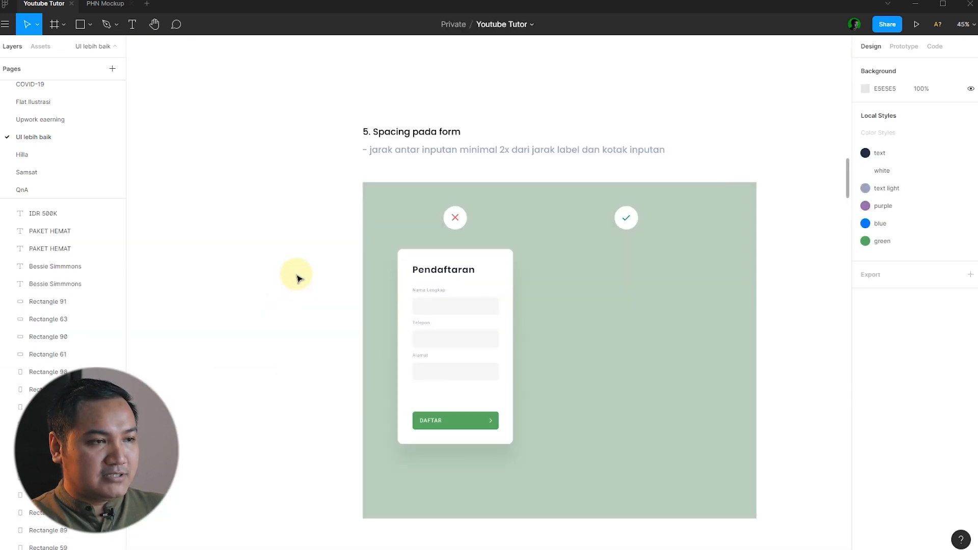
pyautogui.scroll(4, 438, 321)
# Ungroup the Nama Lengkap, Telepon and Alamat field groups on the registration card.
pyautogui.click(356, 273)
pyautogui.keyDown('shift'); pyautogui.click(356, 316); pyautogui.keyUp('shift')
pyautogui.keyDown('shift'); pyautogui.click(351, 361); pyautogui.keyUp('shift')
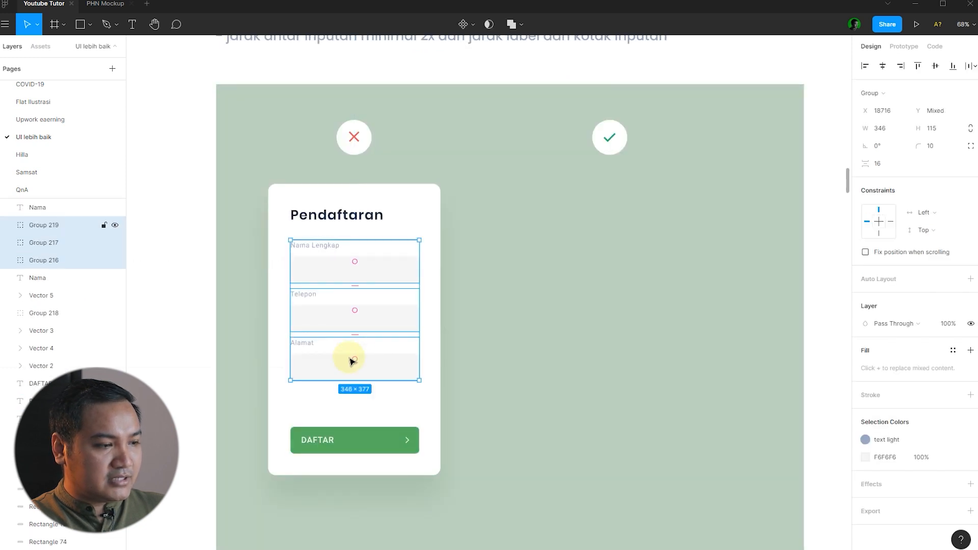
pyautogui.hotkey('ctrl', 'shift', 'g')
pyautogui.click(504, 311)
pyautogui.scroll(5, 305, 250)
pyautogui.scroll(3, 305, 253)
# Inspect the separated Nama Lengkap and Telepon labels together with their input boxes.
pyautogui.click(315, 247)
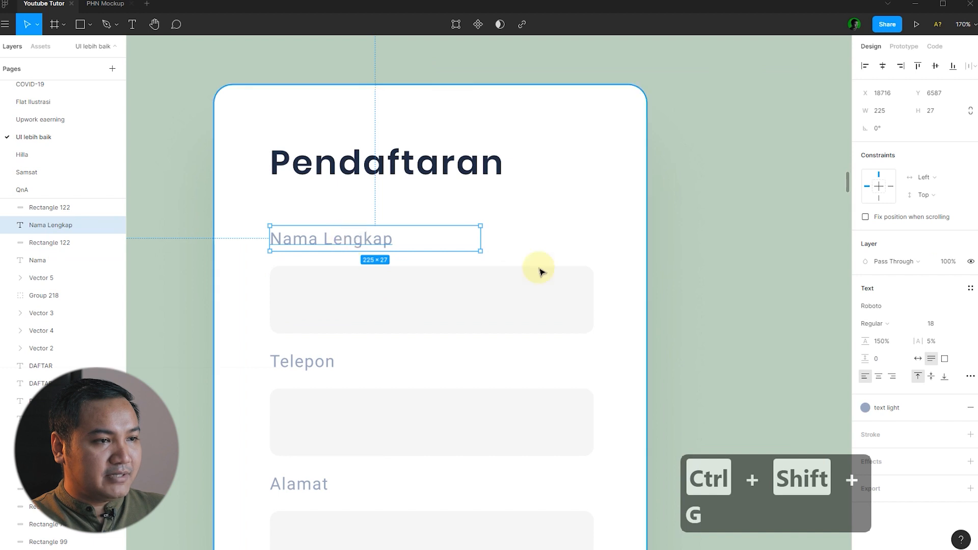
pyautogui.keyDown('shift'); pyautogui.click(334, 294); pyautogui.keyUp('shift')
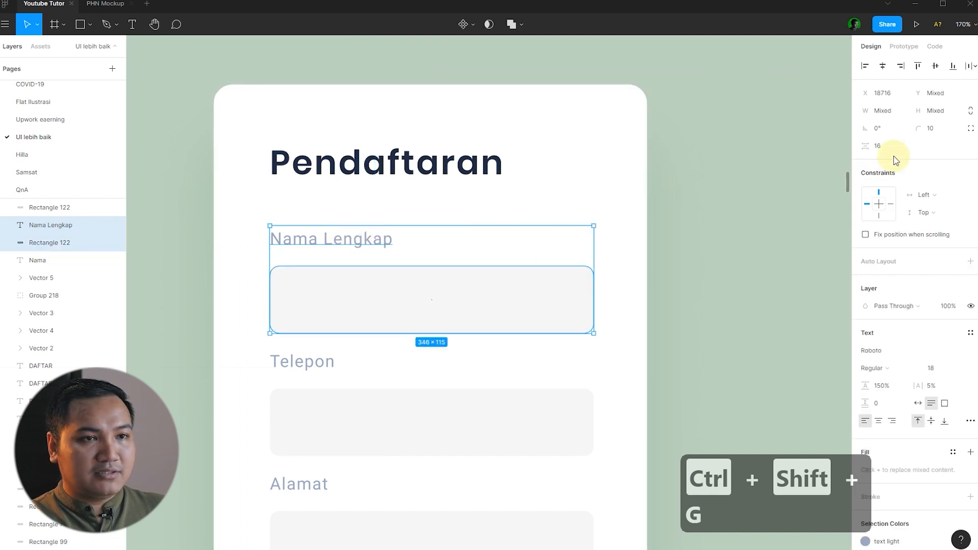
pyautogui.click(667, 288)
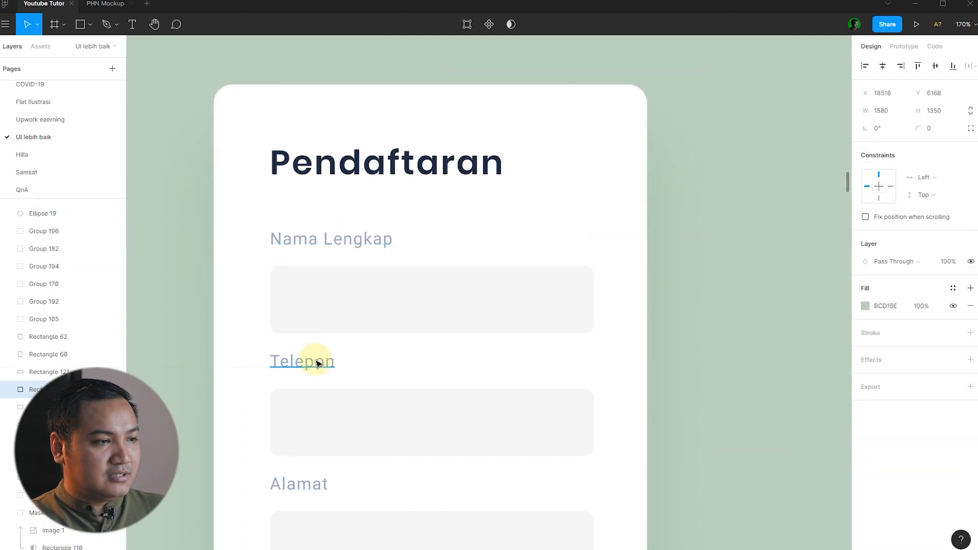
pyautogui.click(317, 362)
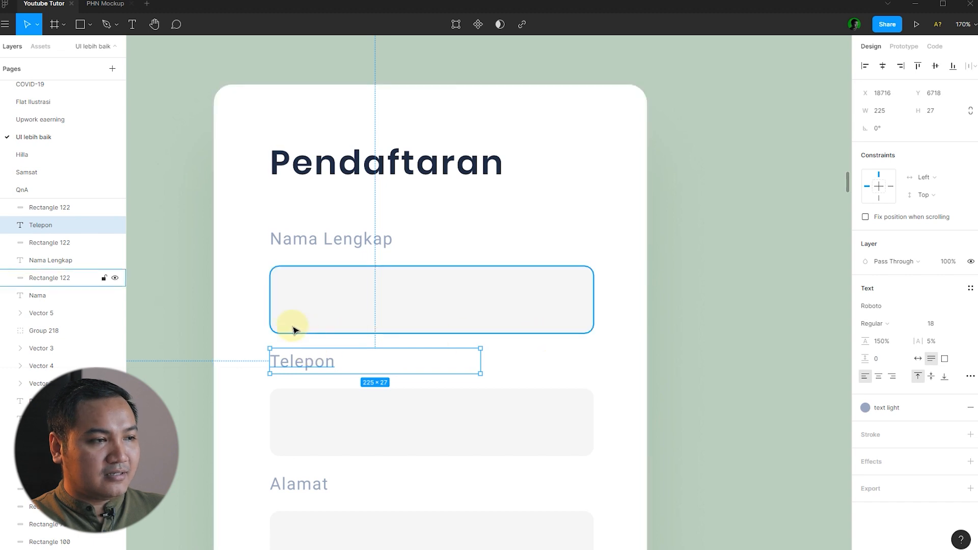
pyautogui.click(636, 282)
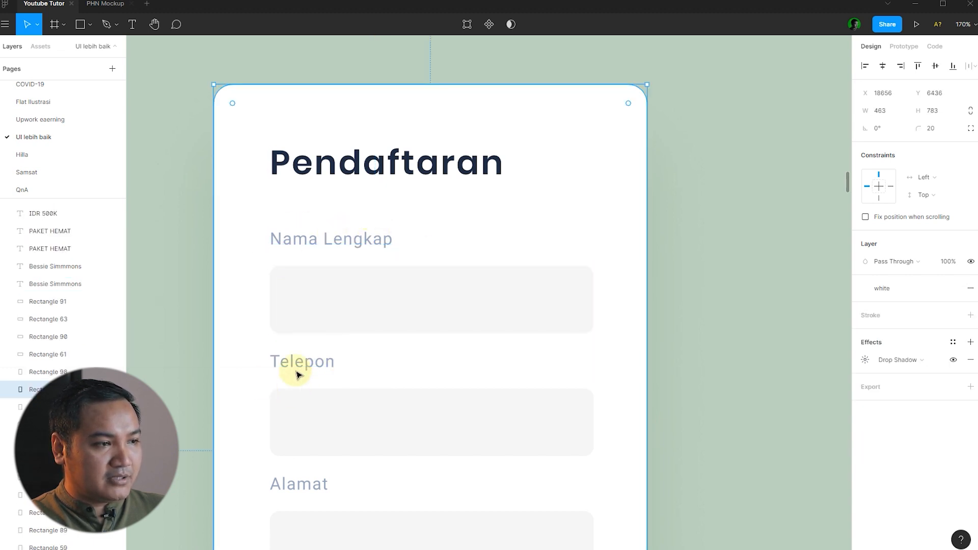
pyautogui.click(319, 365)
pyautogui.keyDown('shift'); pyautogui.click(345, 306); pyautogui.keyUp('shift')
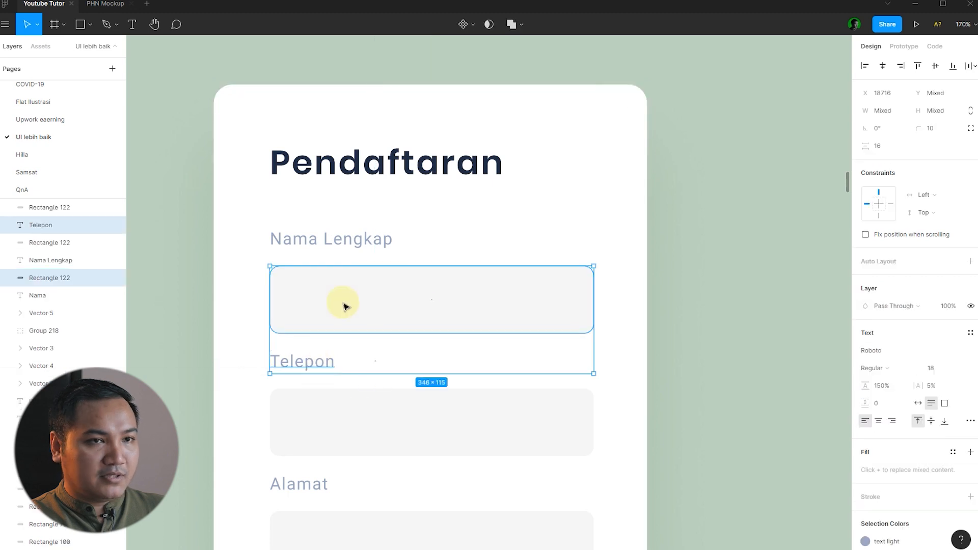
pyautogui.click(683, 327)
pyautogui.scroll(-5, 411, 318)
pyautogui.click(265, 319)
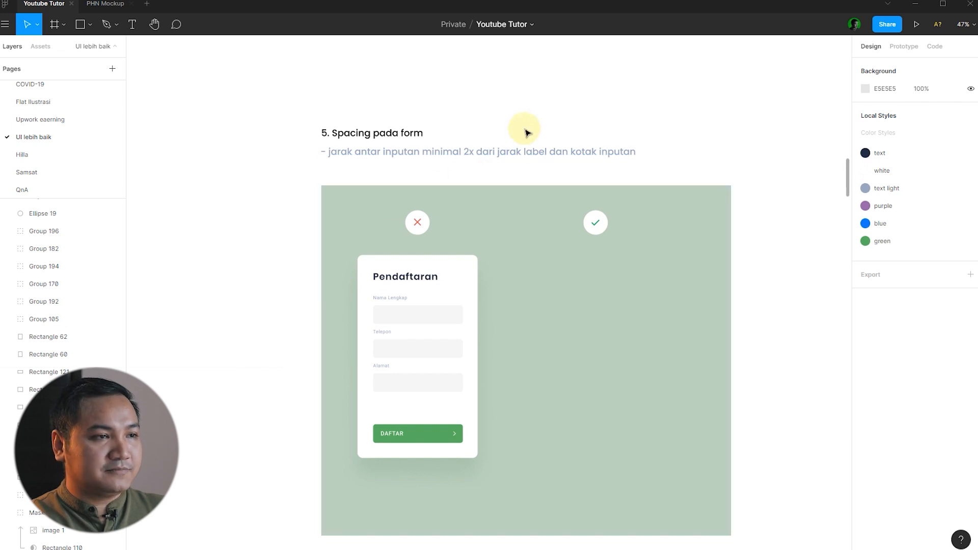
# Lock the green background with Ctrl+Shift+L so it stays in place.
pyautogui.click(382, 309)
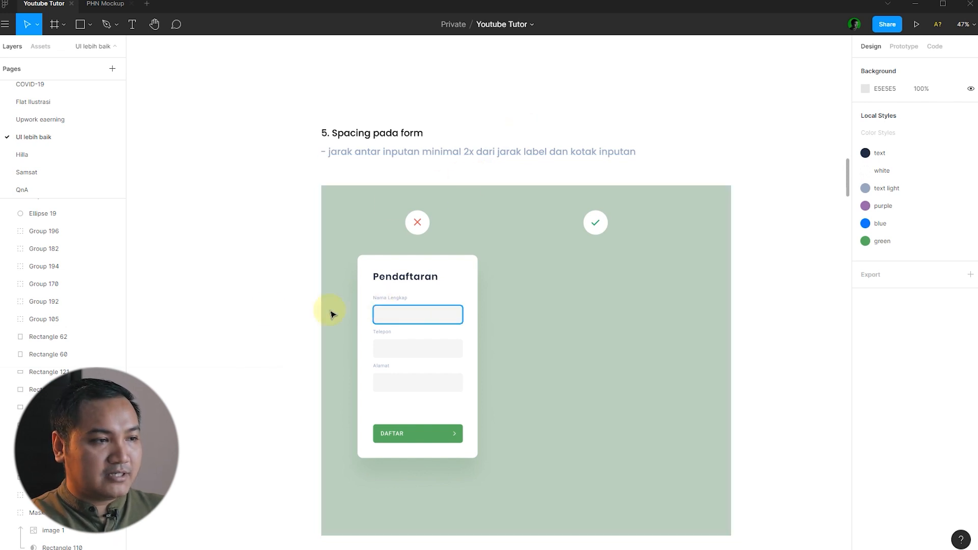
pyautogui.click(270, 310)
pyautogui.moveTo(273, 250); pyautogui.dragTo(502, 461)
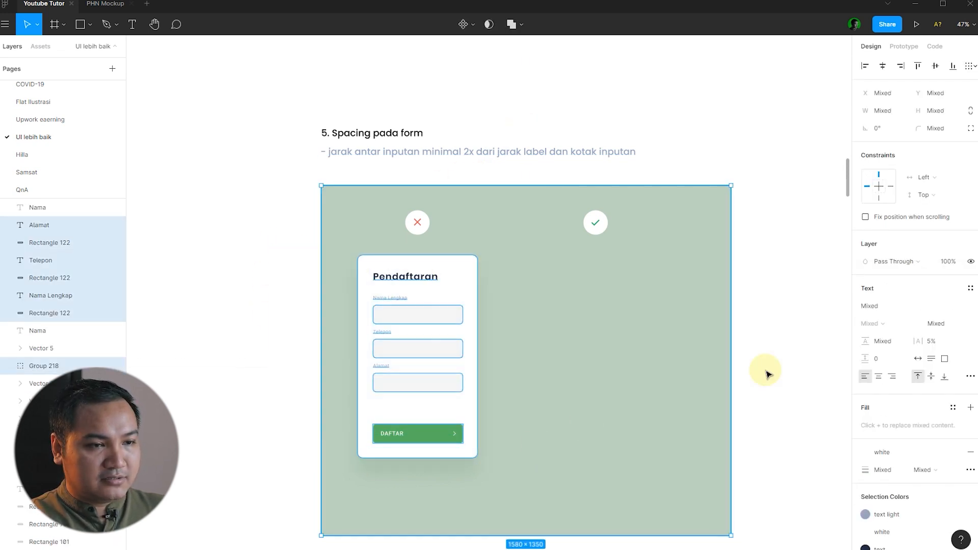
pyautogui.click(720, 376)
pyautogui.hotkey('ctrl', 'shift', 'l')
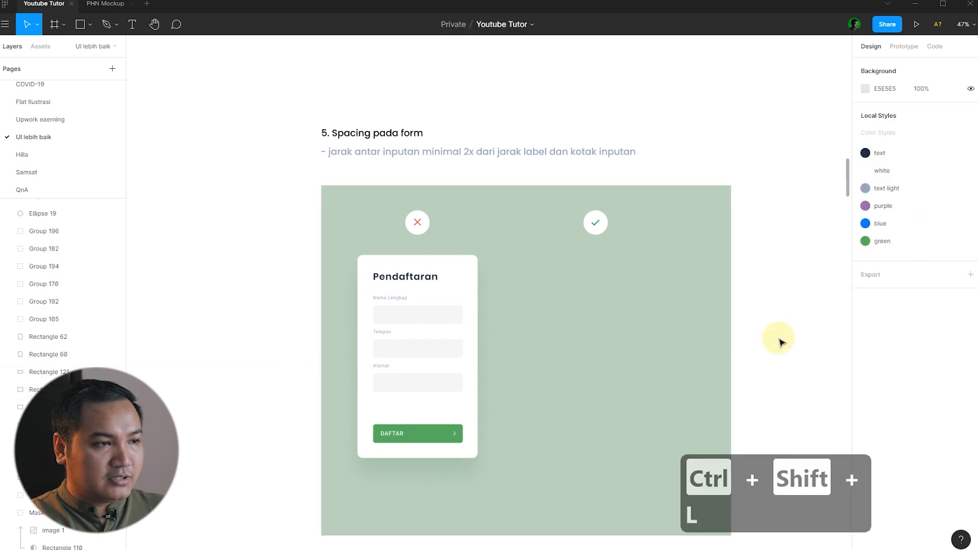
# Duplicate the Pendaftaran form card over to the checkmark side.
pyautogui.moveTo(289, 251); pyautogui.dragTo(525, 461)
pyautogui.moveTo(418, 314); pyautogui.dragTo(604, 334)
pyautogui.click(675, 330)
pyautogui.scroll(5, 675, 331)
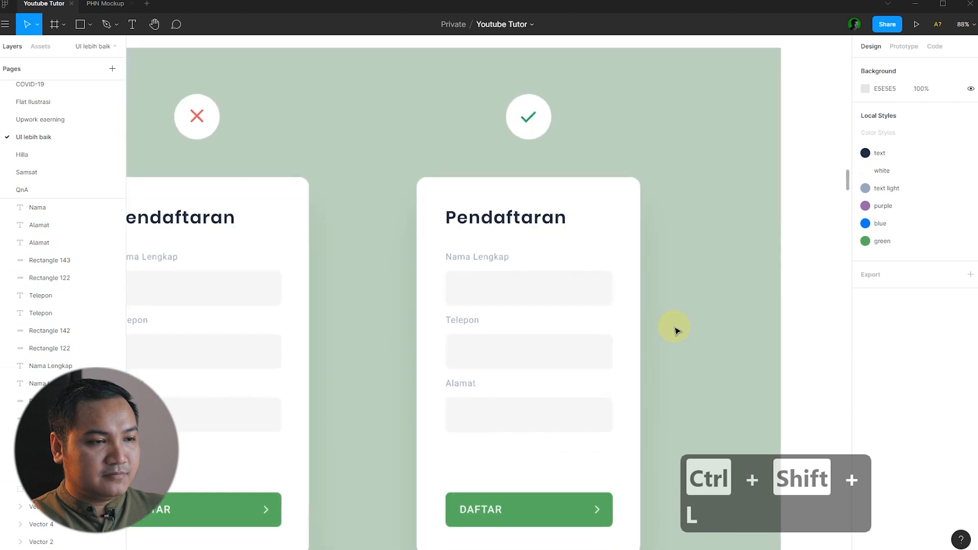
pyautogui.scroll(-1, 675, 330)
pyautogui.click(474, 315)
pyautogui.click(648, 286)
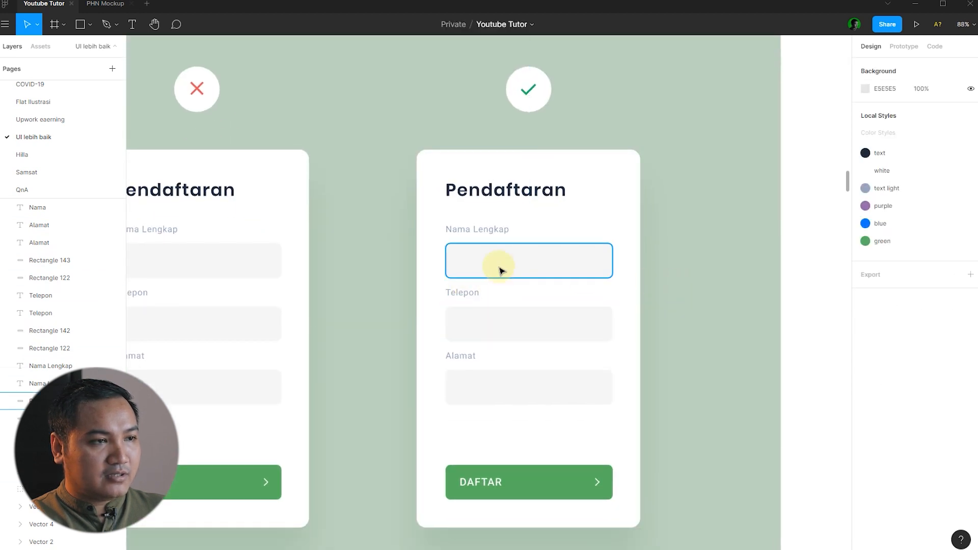
# In the copy, group each label with its input: Nama Lengkap, Telepon and Alamat.
pyautogui.click(497, 267)
pyautogui.keyDown('shift'); pyautogui.click(481, 238); pyautogui.keyUp('shift')
pyautogui.hotkey('ctrl', 'g')
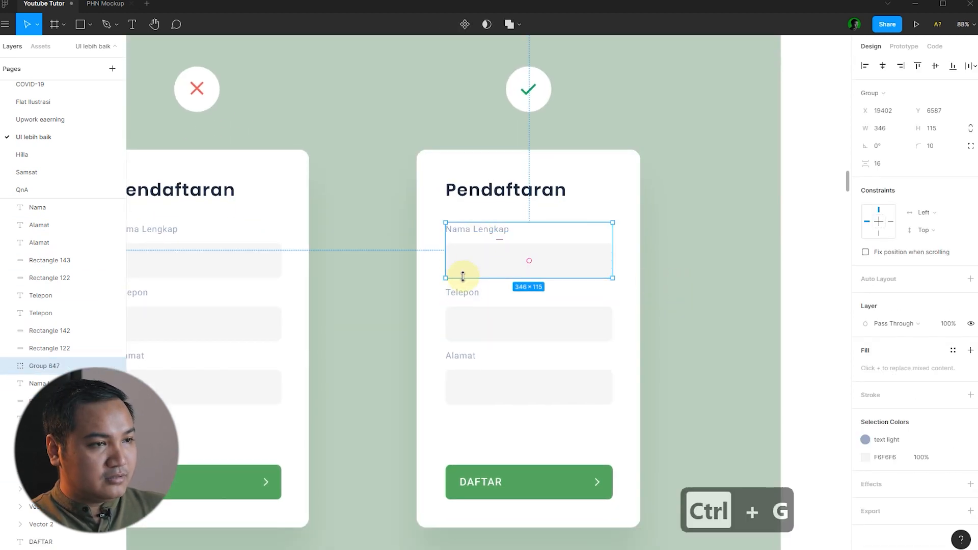
pyautogui.click(462, 293)
pyautogui.keyDown('shift'); pyautogui.click(462, 322); pyautogui.keyUp('shift')
pyautogui.hotkey('ctrl', 'g')
pyautogui.click(483, 389)
pyautogui.keyDown('shift'); pyautogui.click(461, 356); pyautogui.keyUp('shift')
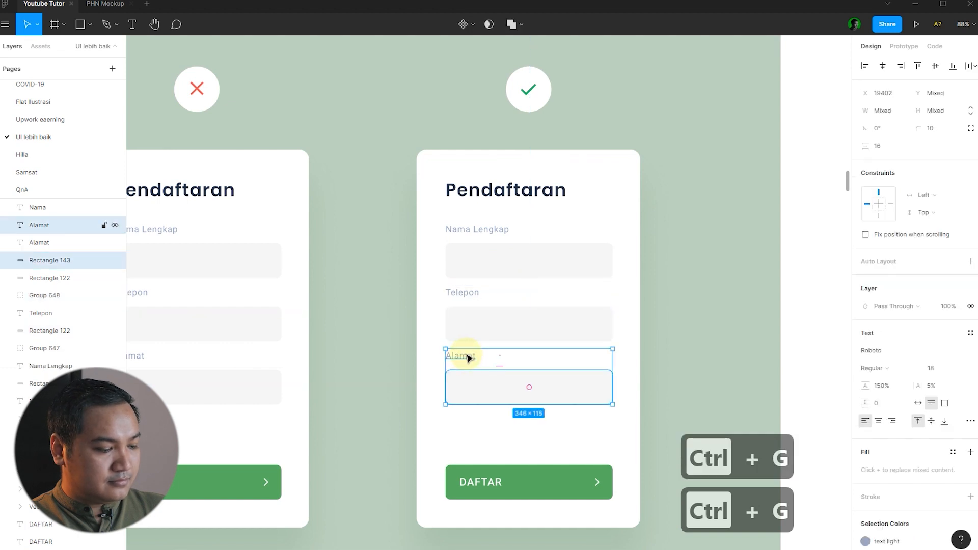
pyautogui.hotkey('ctrl', 'g')
# Space the Nama Lengkap and Telepon groups 32 px apart.
pyautogui.click(530, 323)
pyautogui.keyDown('shift'); pyautogui.click(534, 279); pyautogui.keyUp('shift')
pyautogui.scroll(2, 628, 255)
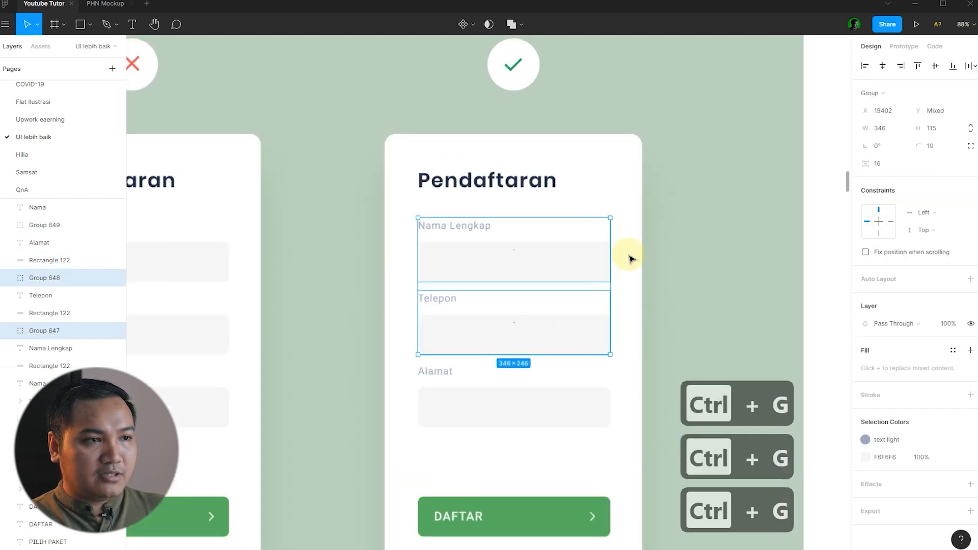
pyautogui.click(878, 164)
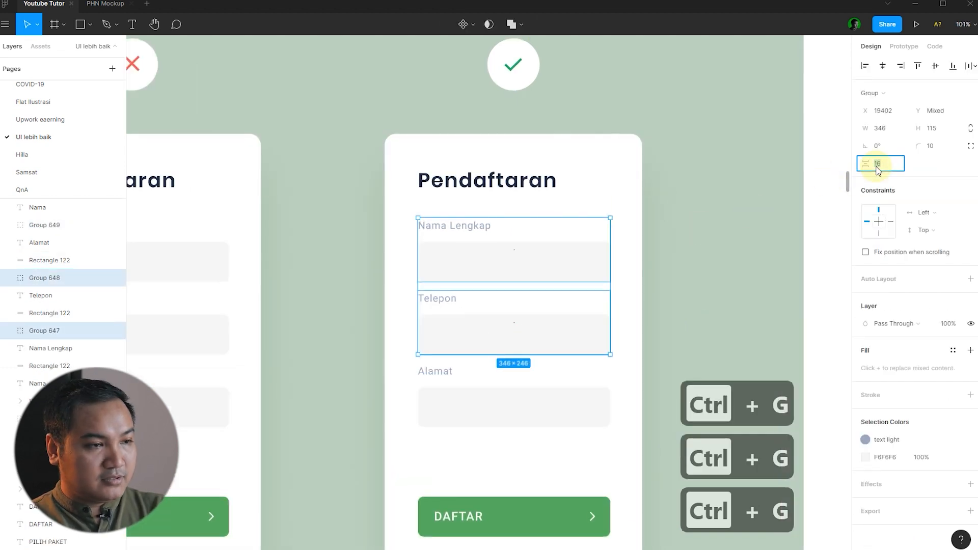
pyautogui.write('32')
pyautogui.press('Return')
pyautogui.click(542, 377)
# Space the Telepon and Alamat groups 32 px apart.
pyautogui.click(511, 390)
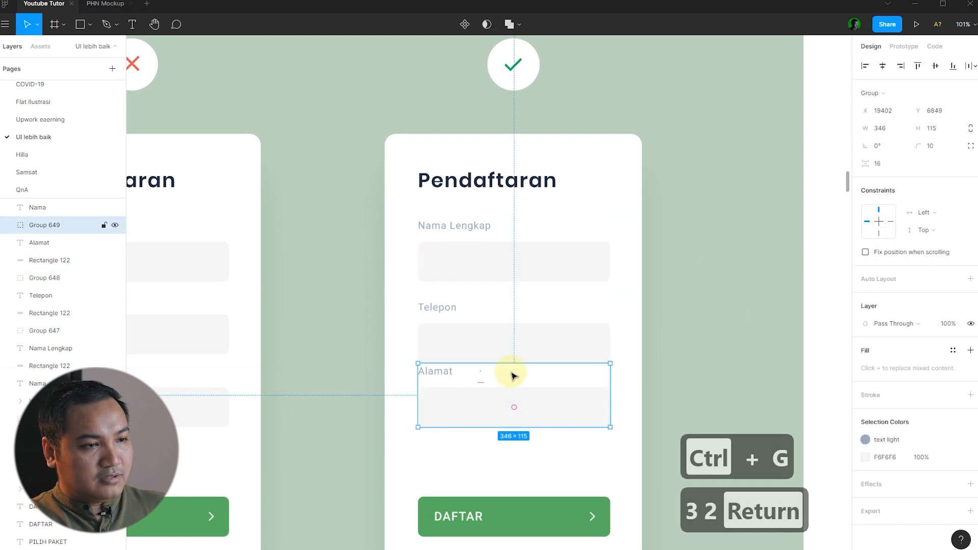
pyautogui.keyDown('shift'); pyautogui.click(512, 336); pyautogui.keyUp('shift')
pyautogui.click(891, 164)
pyautogui.write('32')
pyautogui.press('Return')
pyautogui.click(662, 326)
pyautogui.scroll(-2, 654, 334)
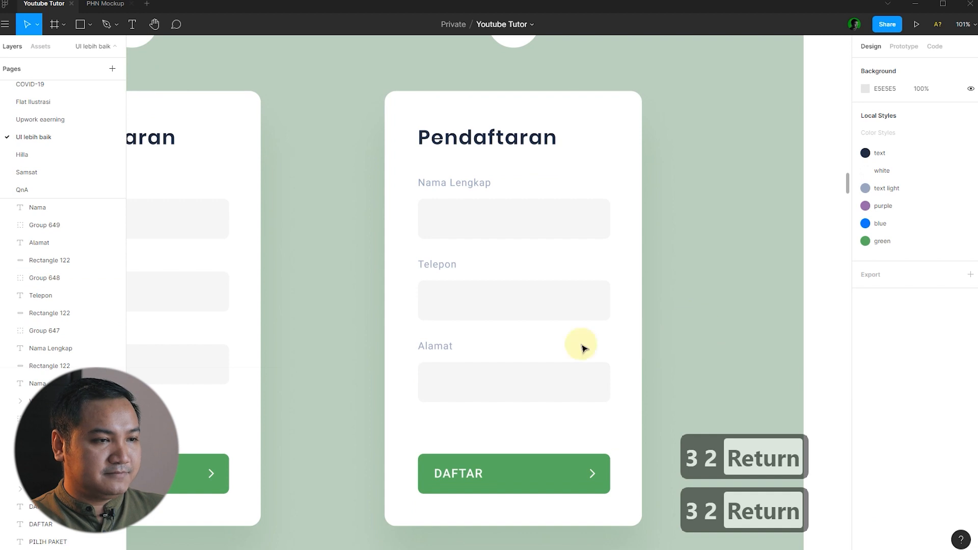
pyautogui.scroll(-2, 443, 284)
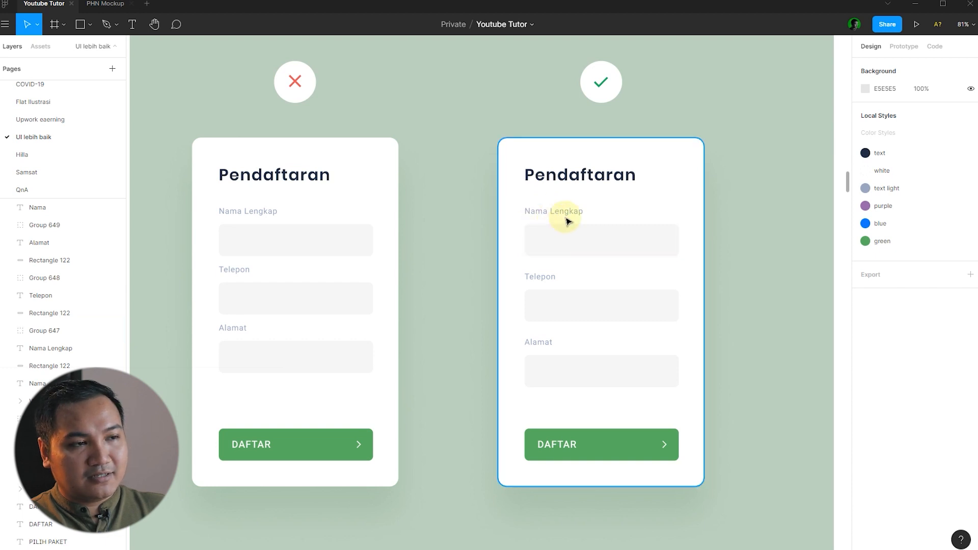
pyautogui.scroll(1, 747, 260)
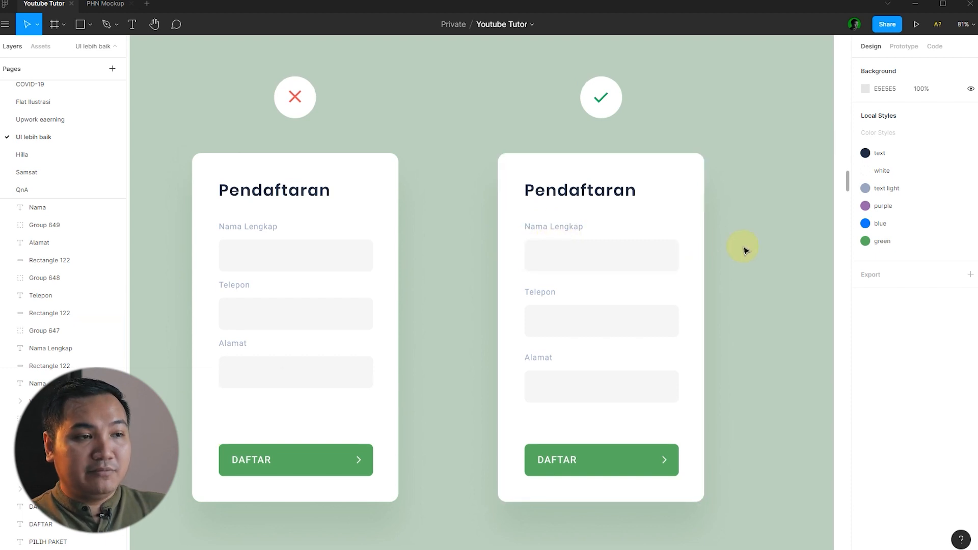
pyautogui.click(612, 264)
pyautogui.click(609, 304)
pyautogui.click(605, 318)
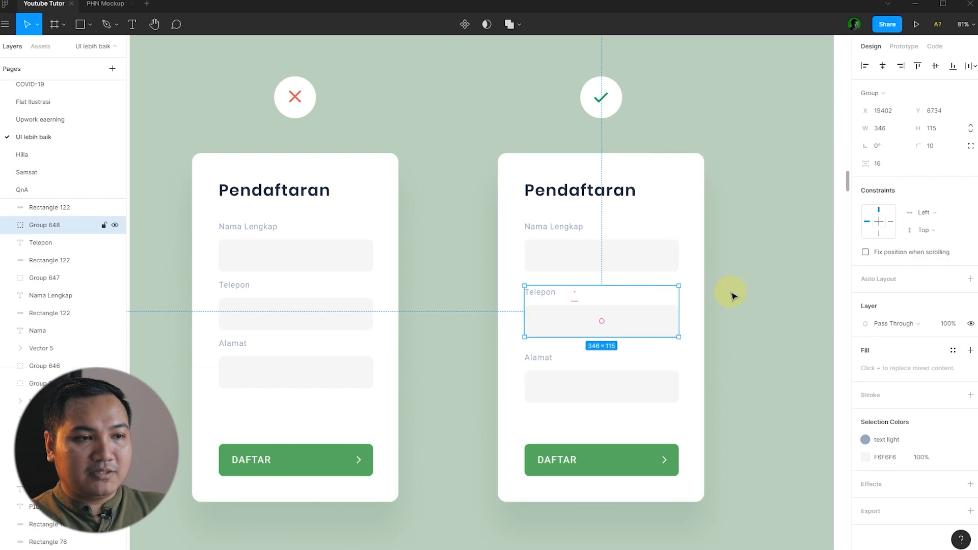
pyautogui.click(762, 292)
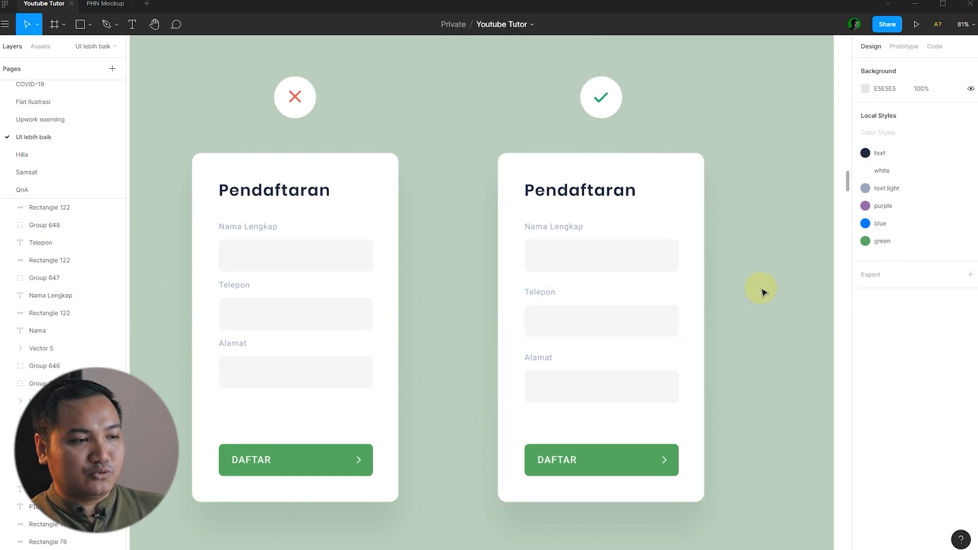
pyautogui.scroll(-5, 464, 351)
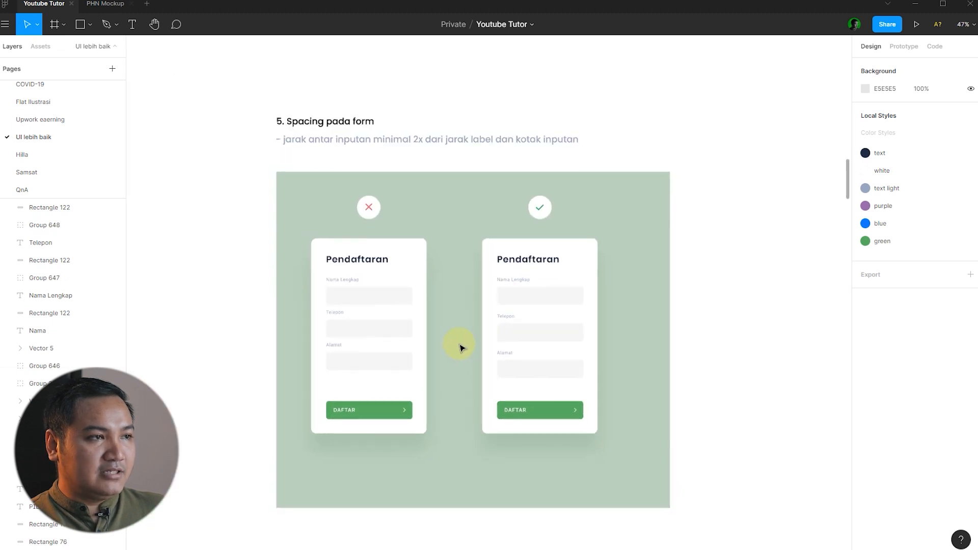
pyautogui.scroll(3, 572, 328)
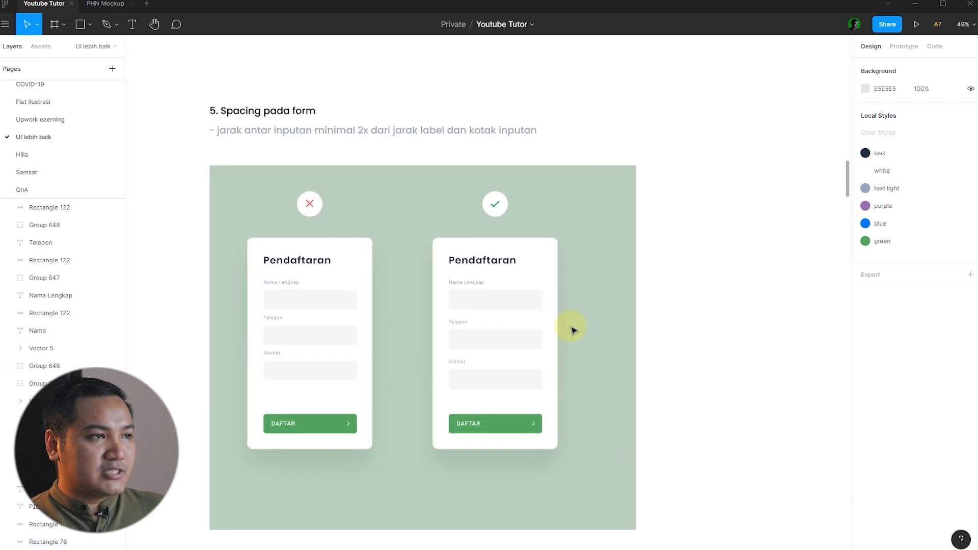
pyautogui.click(476, 334)
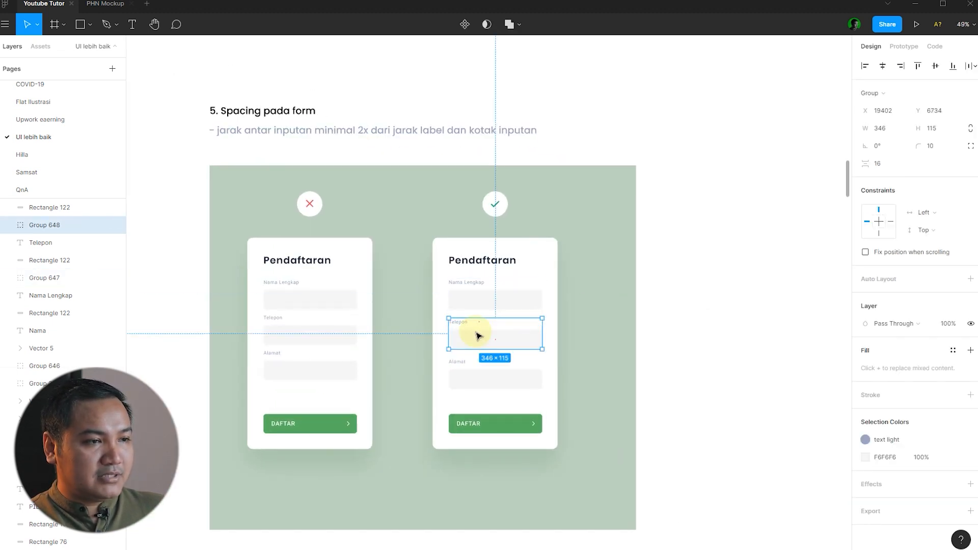
pyautogui.click(477, 304)
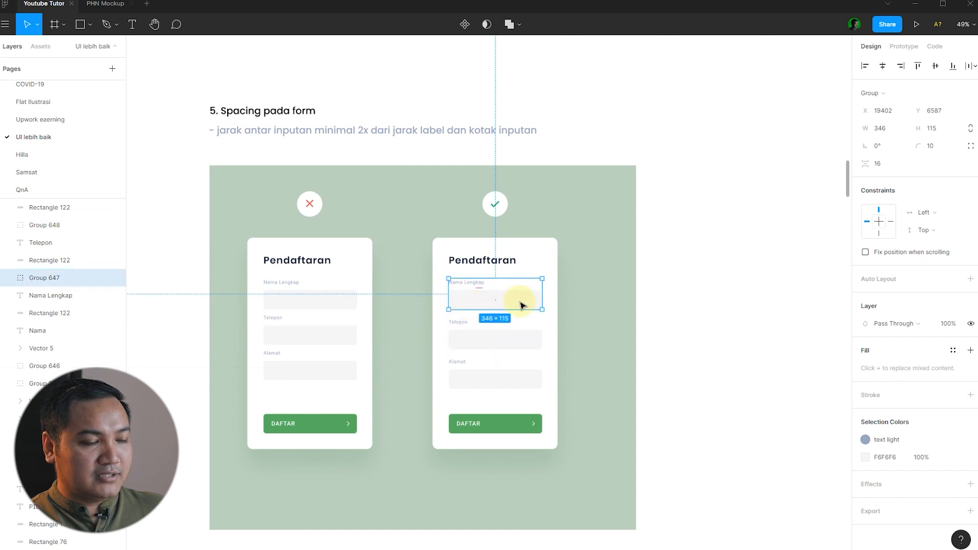
pyautogui.press('Escape')
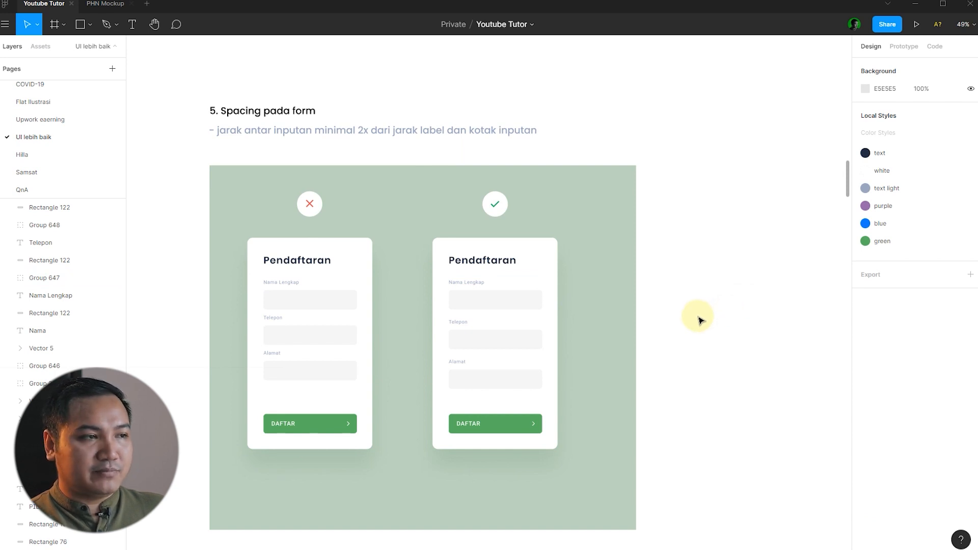
pyautogui.moveTo(666, 333); pyautogui.dragTo(662, 307)
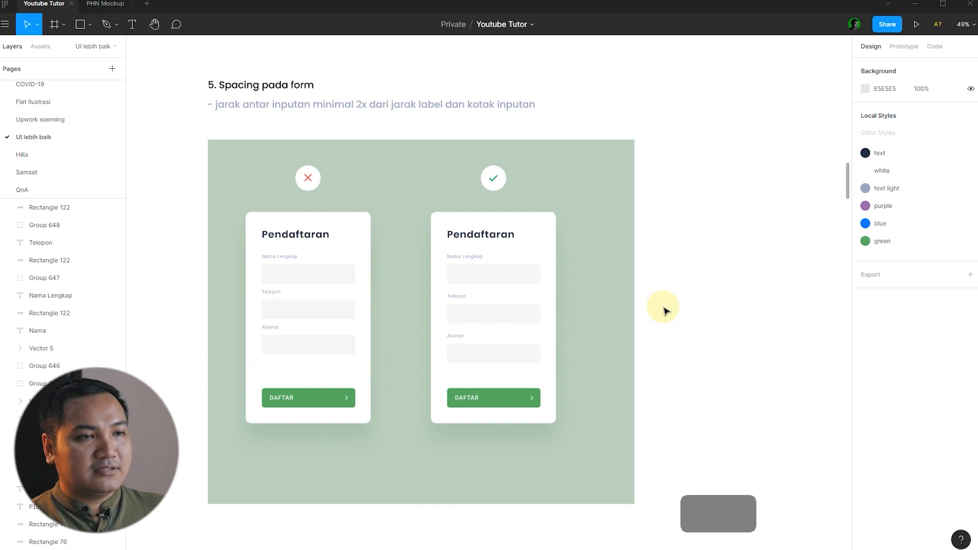
# Scroll across to section 6 and inspect its heading, divider line and 80px spacing label.
pyautogui.hscroll(10, 620, 262)
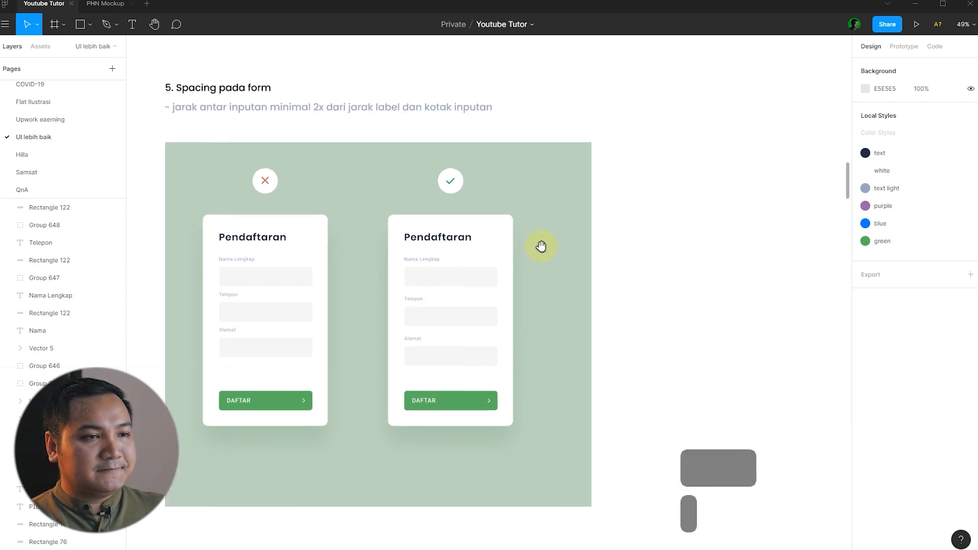
pyautogui.hscroll(15, 688, 267)
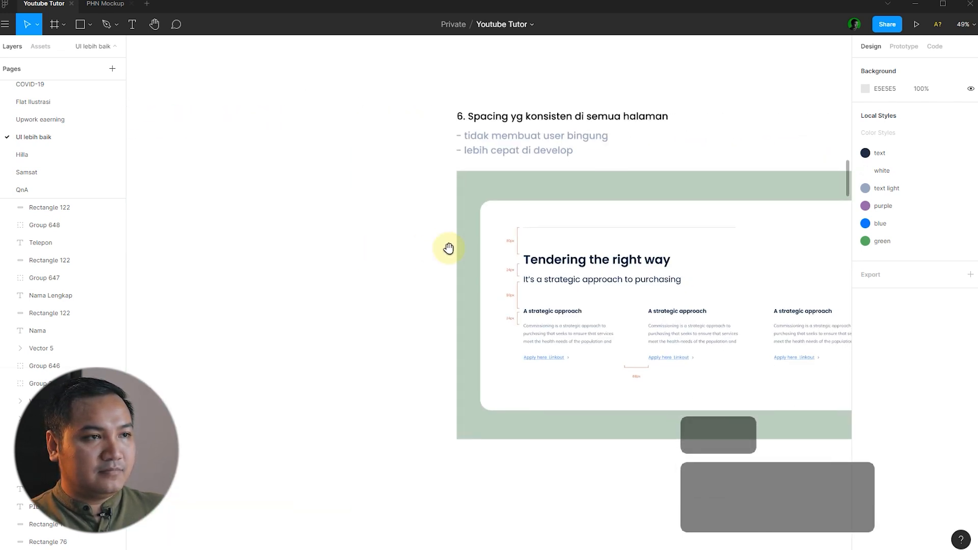
pyautogui.scroll(3, 695, 253)
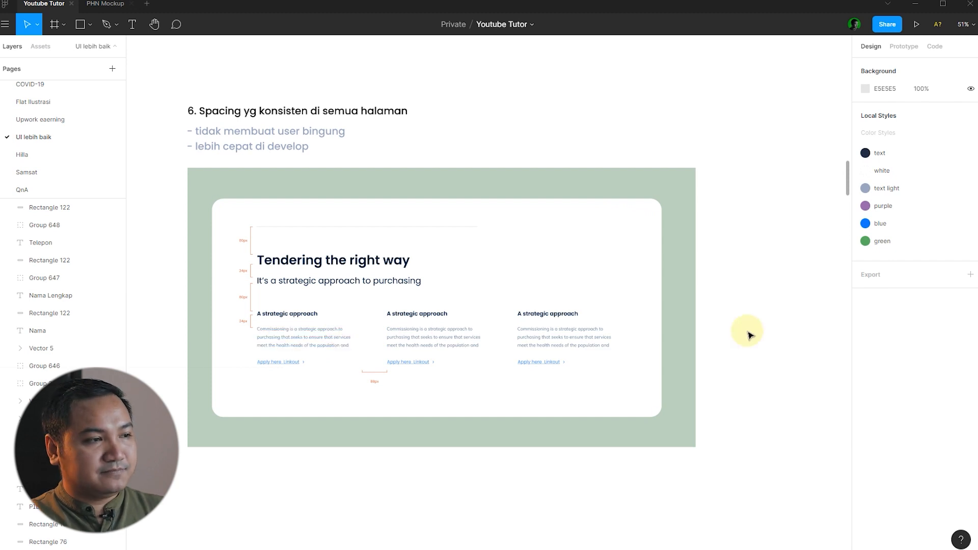
pyautogui.scroll(5, 349, 269)
pyautogui.click(336, 261)
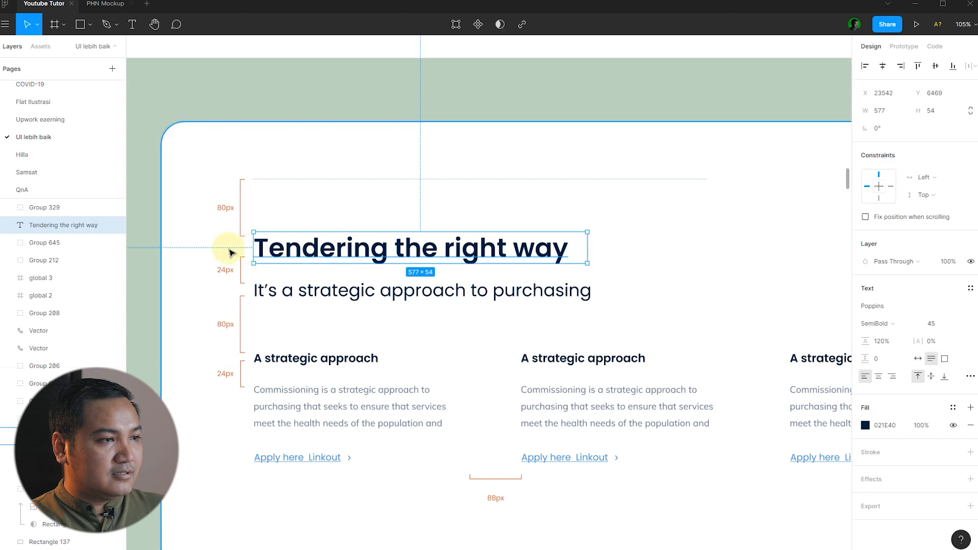
pyautogui.click(322, 180)
pyautogui.click(216, 245)
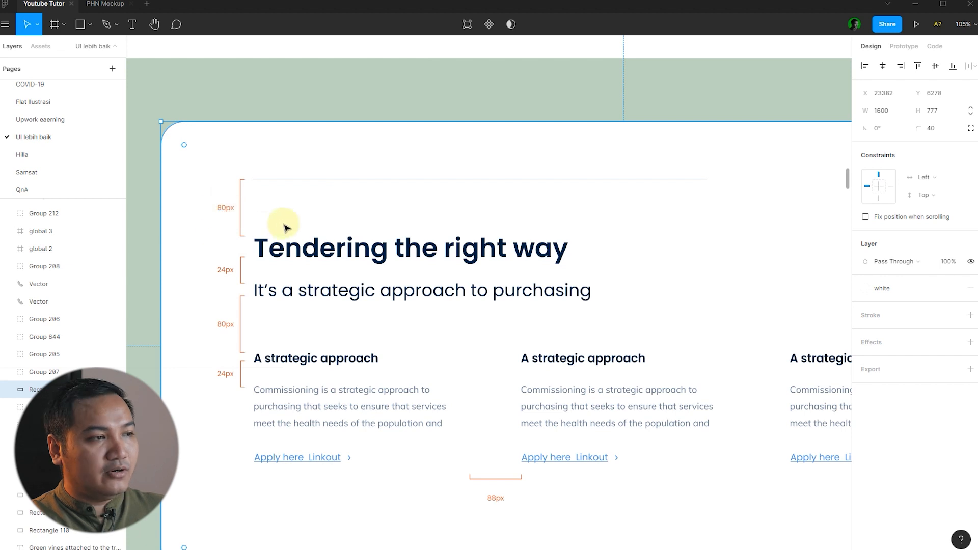
pyautogui.click(226, 209)
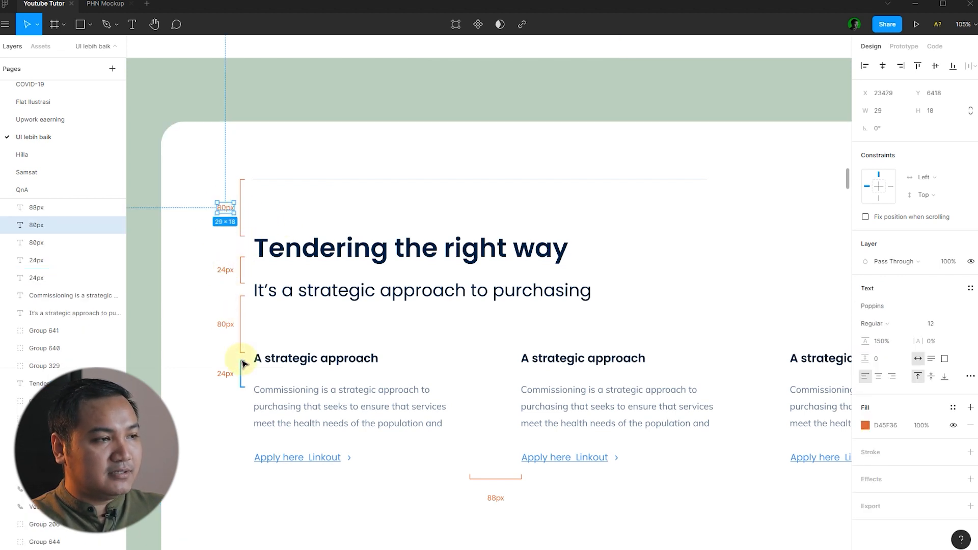
# Check the Tendering the right way heading against the 80px label and its subtitle.
pyautogui.click(331, 246)
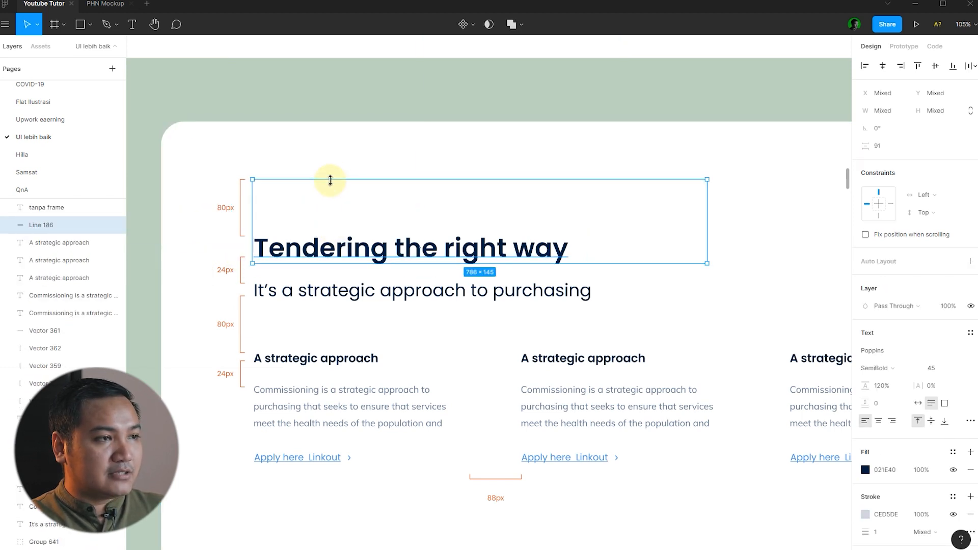
pyautogui.click(202, 245)
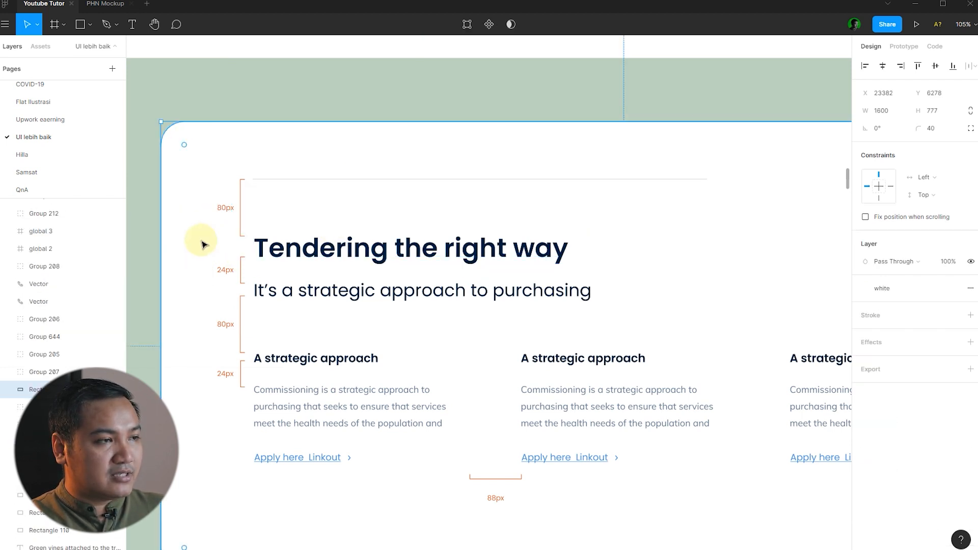
pyautogui.click(235, 208)
pyautogui.click(207, 244)
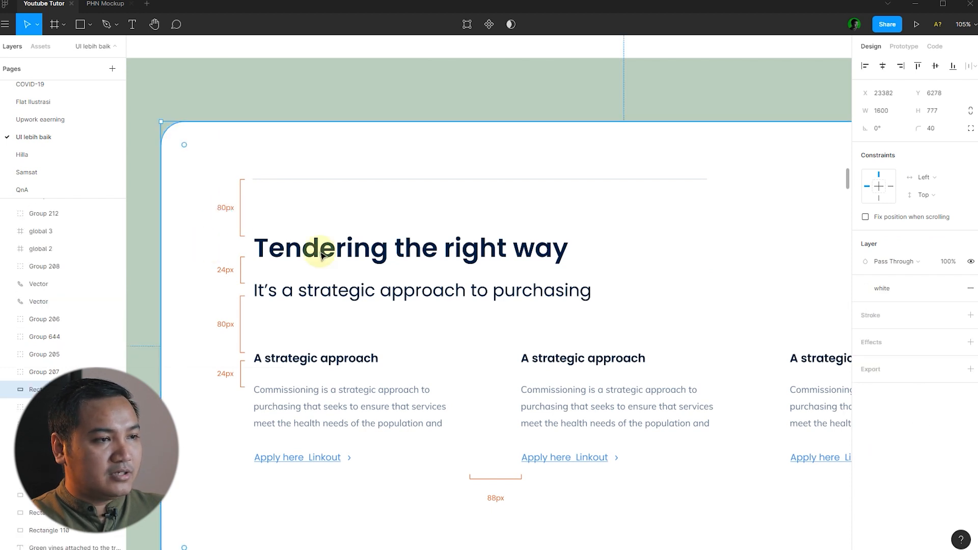
pyautogui.click(361, 258)
pyautogui.keyDown('shift'); pyautogui.click(325, 299); pyautogui.keyUp('shift')
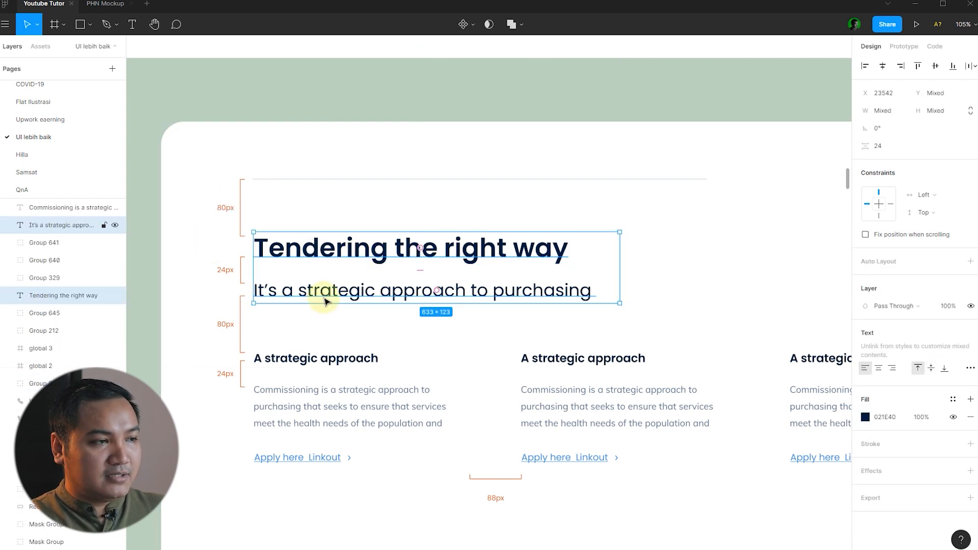
# Inspect the 24px label and the subtitle, A strategic approach heading and body paragraphs.
pyautogui.click(225, 272)
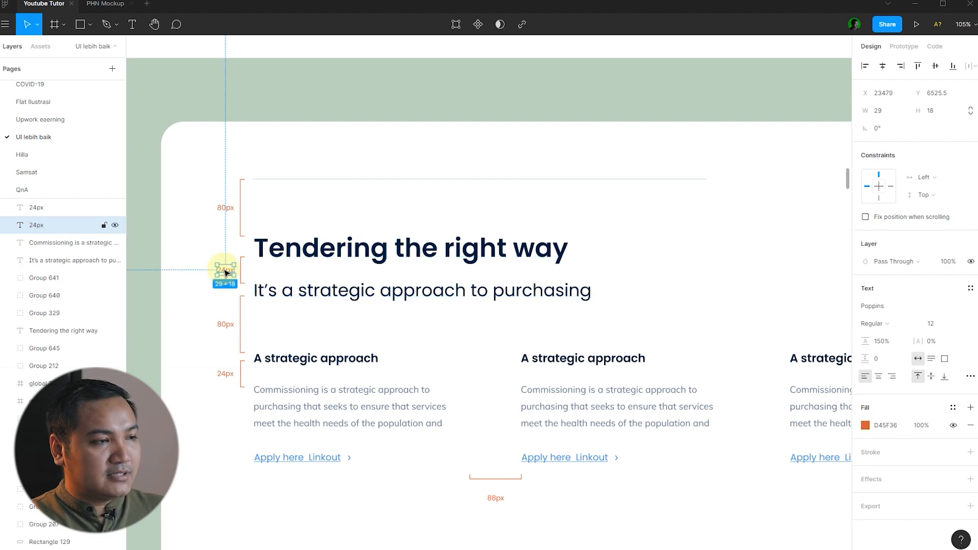
pyautogui.click(325, 297)
pyautogui.keyDown('shift'); pyautogui.click(321, 360); pyautogui.keyUp('shift')
pyautogui.keyDown('shift'); pyautogui.click(322, 398); pyautogui.keyUp('shift')
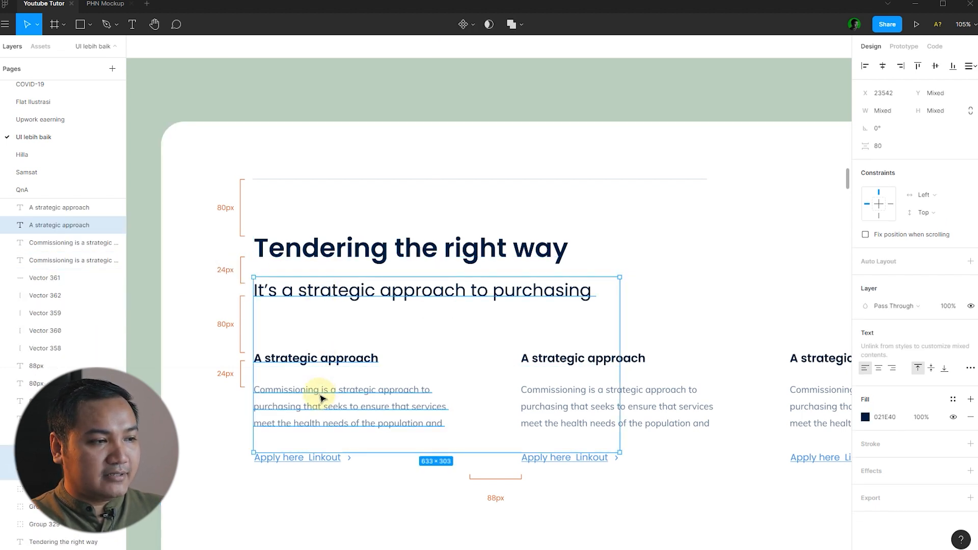
pyautogui.click(214, 374)
pyautogui.click(348, 365)
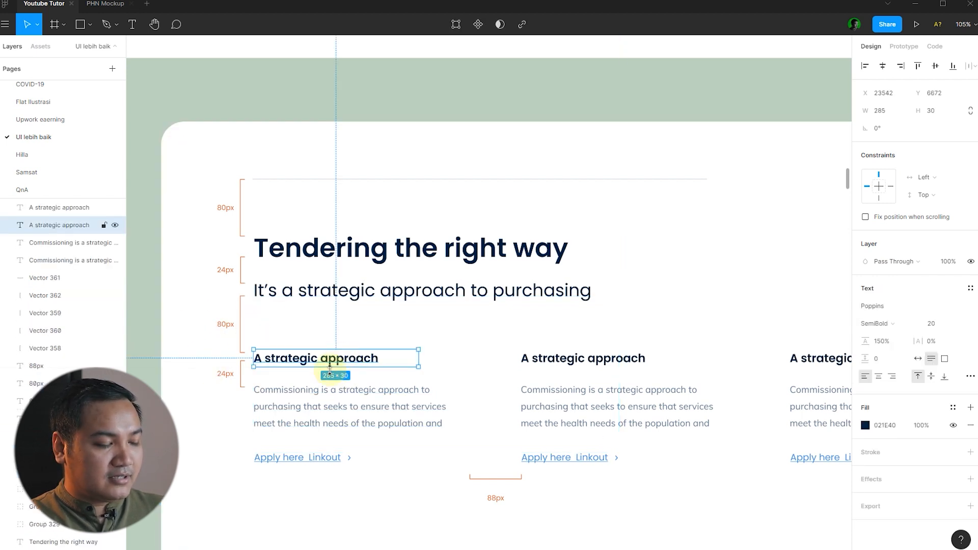
pyautogui.keyDown('shift'); pyautogui.click(301, 406); pyautogui.keyUp('shift')
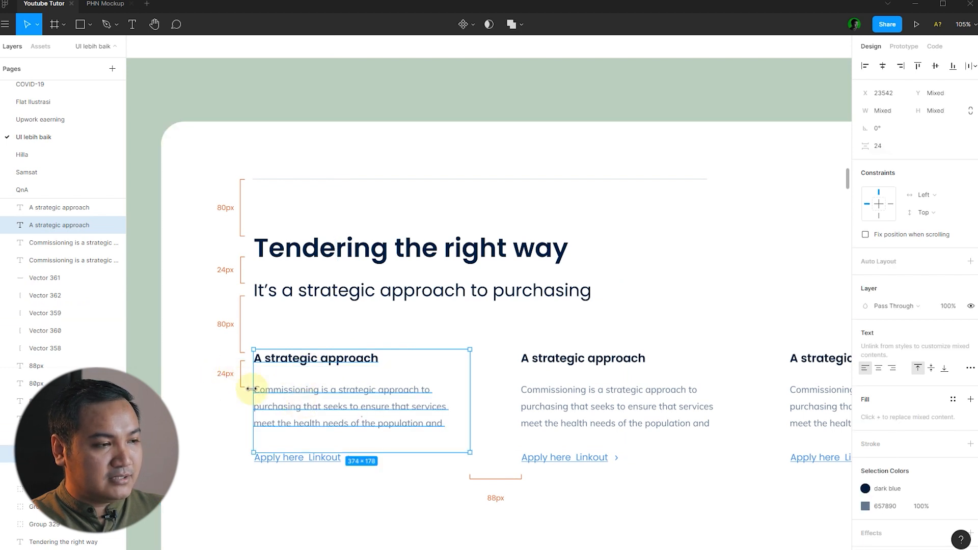
pyautogui.click(220, 405)
pyautogui.scroll(-2, 260, 316)
pyautogui.scroll(1, 476, 411)
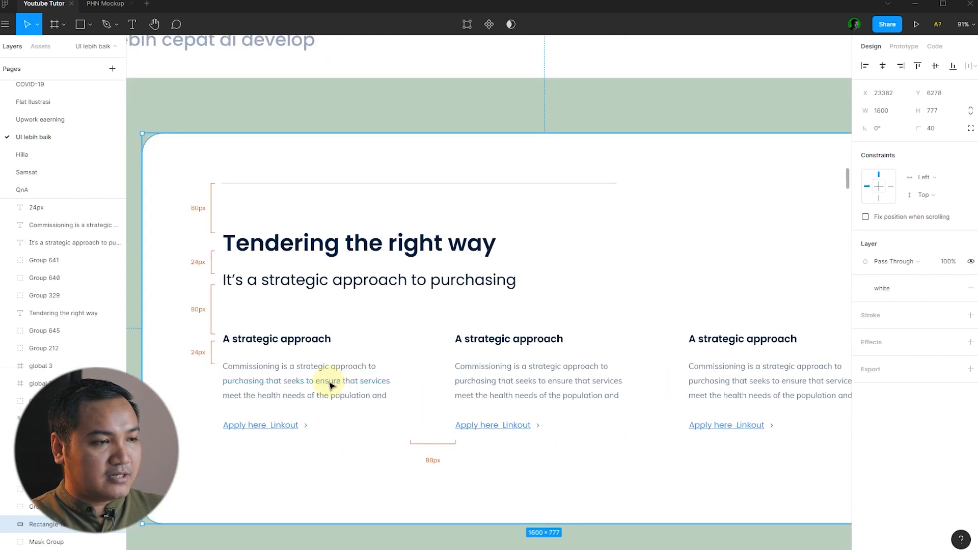
pyautogui.click(542, 377)
pyautogui.click(329, 380)
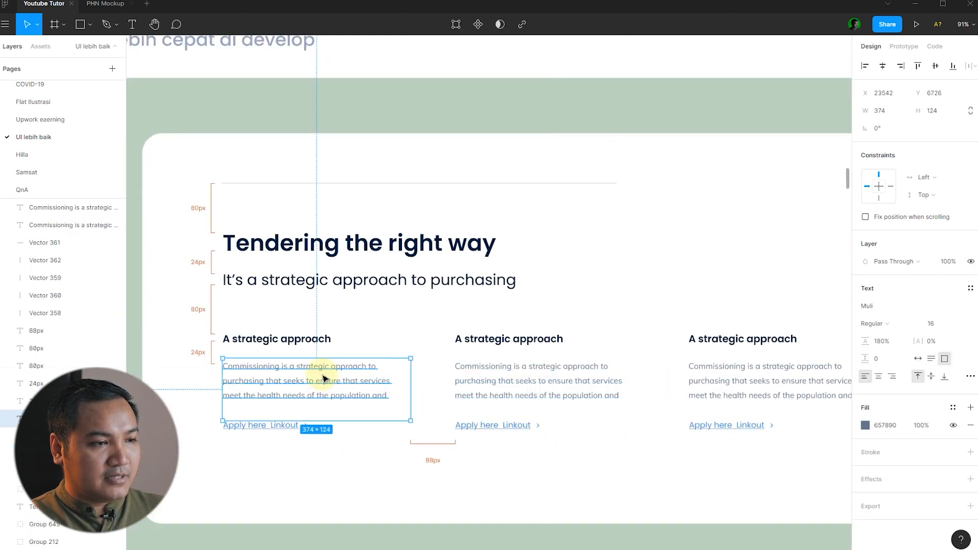
pyautogui.keyDown('shift'); pyautogui.click(550, 391); pyautogui.keyUp('shift')
pyautogui.click(369, 446)
pyautogui.click(396, 401)
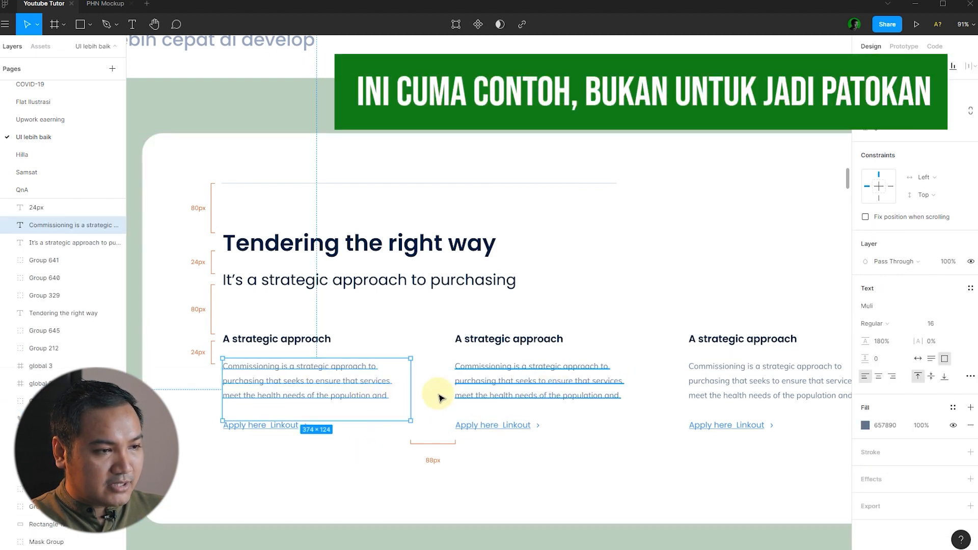
pyautogui.click(484, 390)
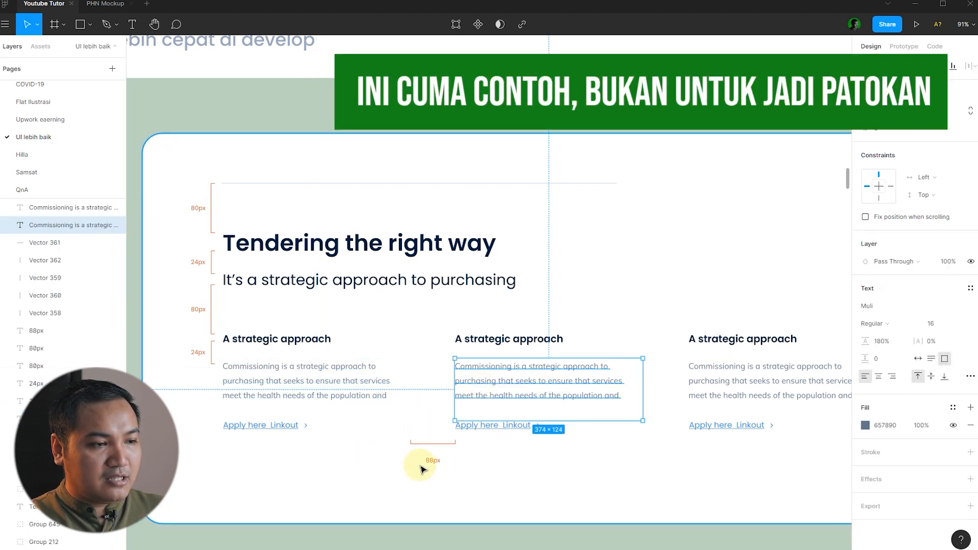
pyautogui.click(397, 326)
pyautogui.scroll(-2, 397, 326)
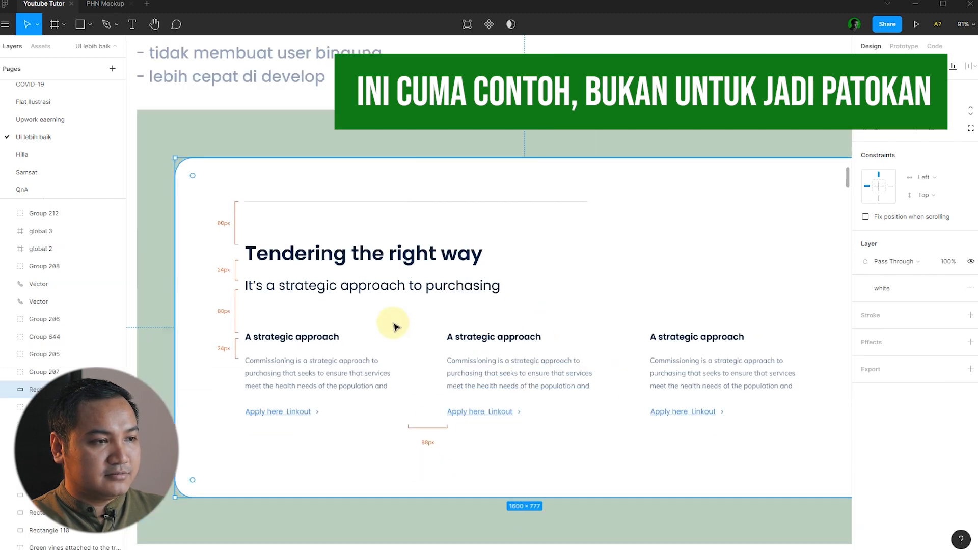
pyautogui.scroll(-5, 396, 326)
pyautogui.click(767, 336)
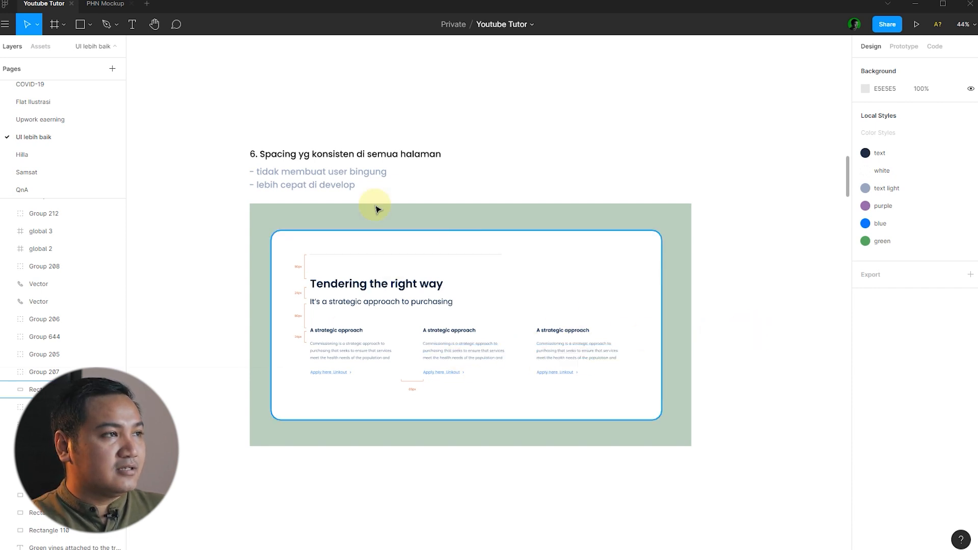
# Switch to the PHN Mockup file and bring its row of page frames into view.
pyautogui.click(107, 5)
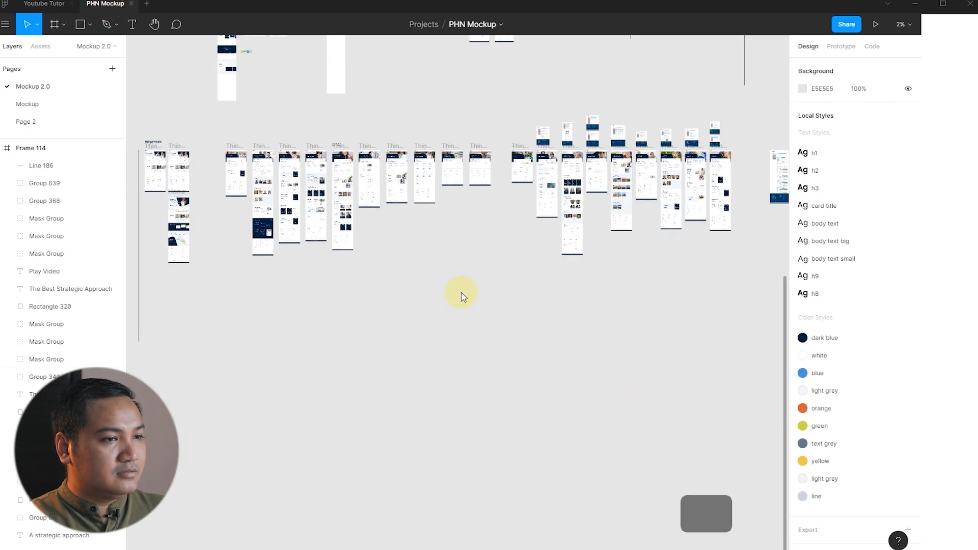
pyautogui.moveTo(411, 275); pyautogui.dragTo(694, 280)
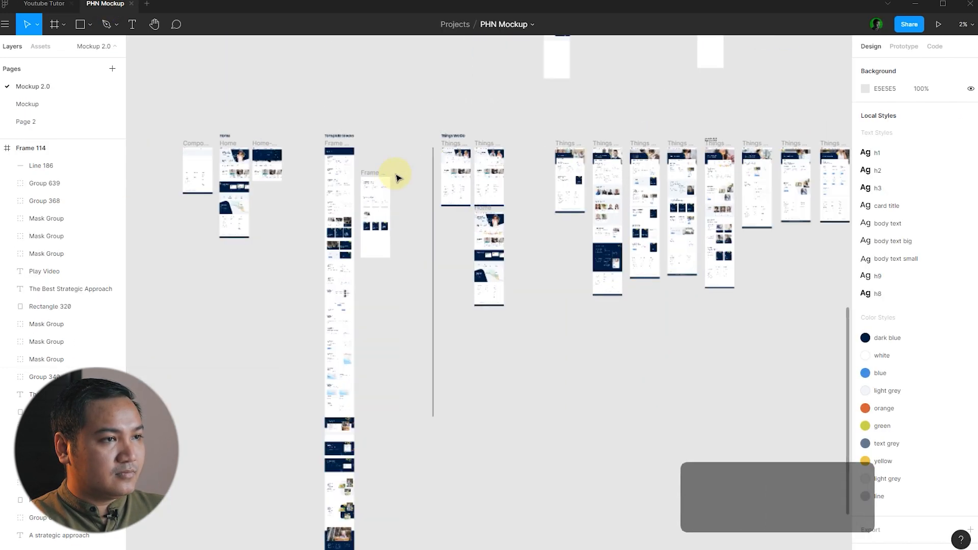
pyautogui.scroll(10, 362, 191)
pyautogui.scroll(3, 364, 190)
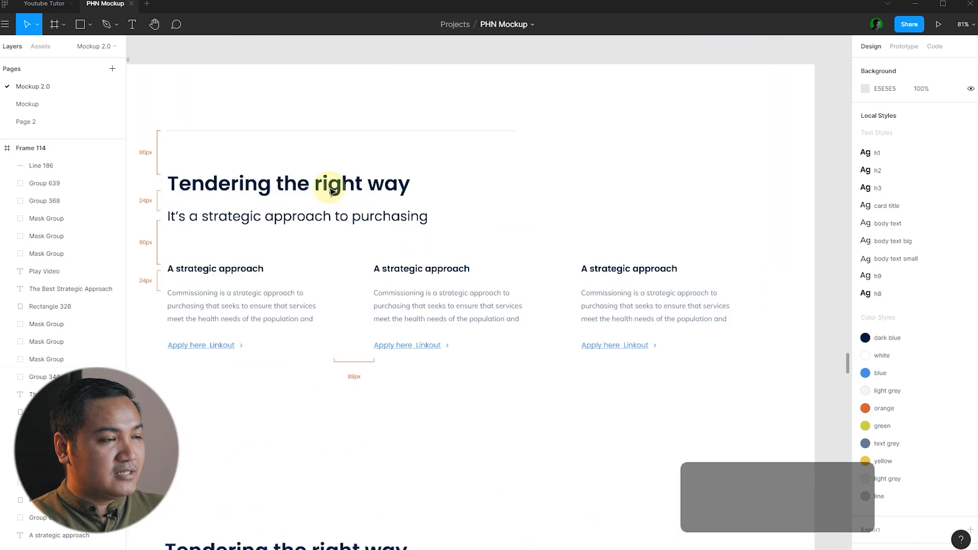
pyautogui.scroll(-1, 323, 184)
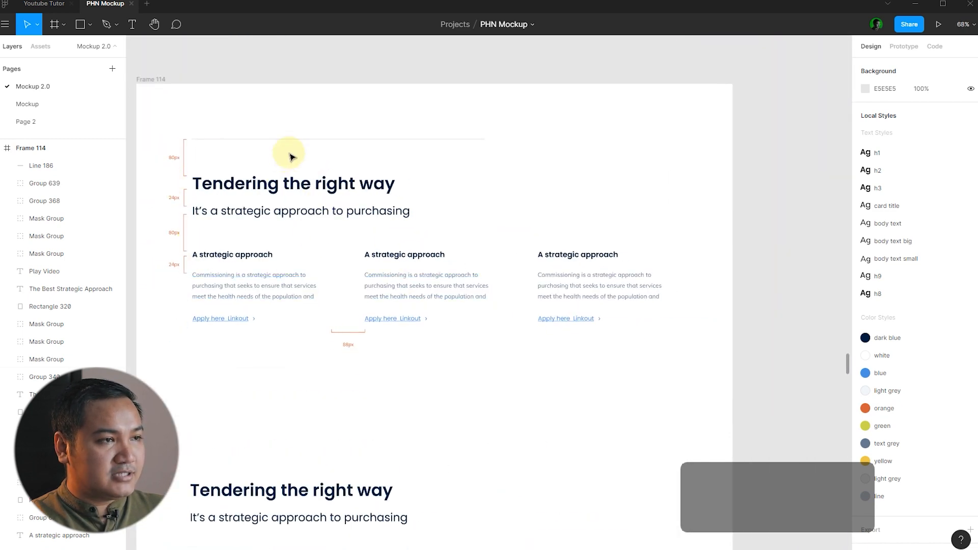
pyautogui.scroll(1, 287, 150)
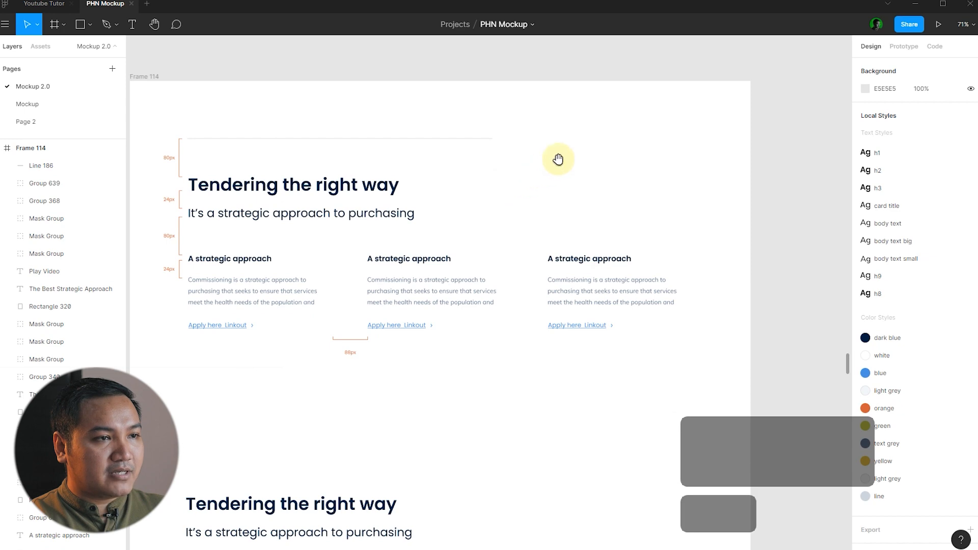
# Pan from Frame 114 along the Things We Do frames toward Clinical Governance.
pyautogui.moveTo(557, 158); pyautogui.dragTo(365, 225)
pyautogui.scroll(-8, 336, 217)
pyautogui.scroll(-2, 341, 213)
pyautogui.moveTo(336, 184); pyautogui.dragTo(203, 208)
pyautogui.moveTo(474, 199); pyautogui.dragTo(361, 198)
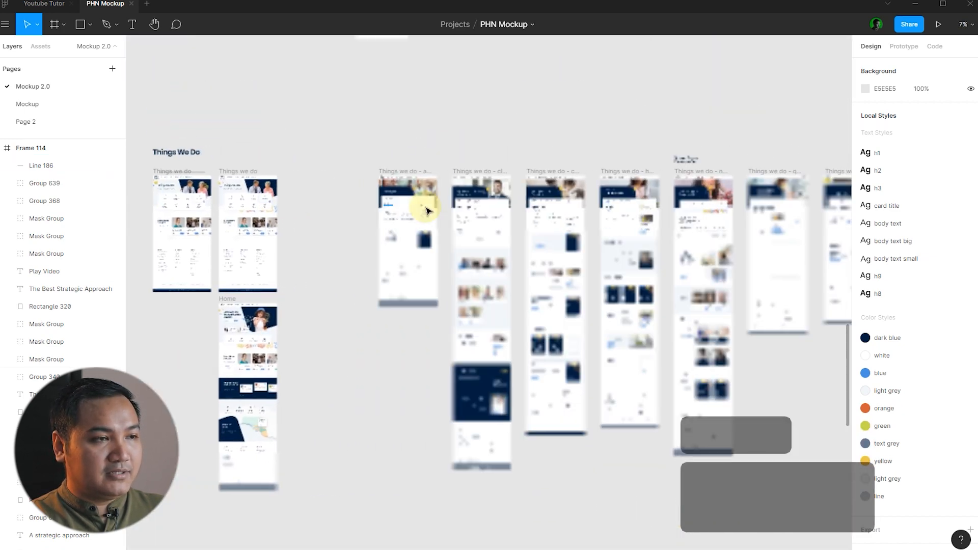
pyautogui.scroll(10, 393, 214)
pyautogui.scroll(1, 378, 208)
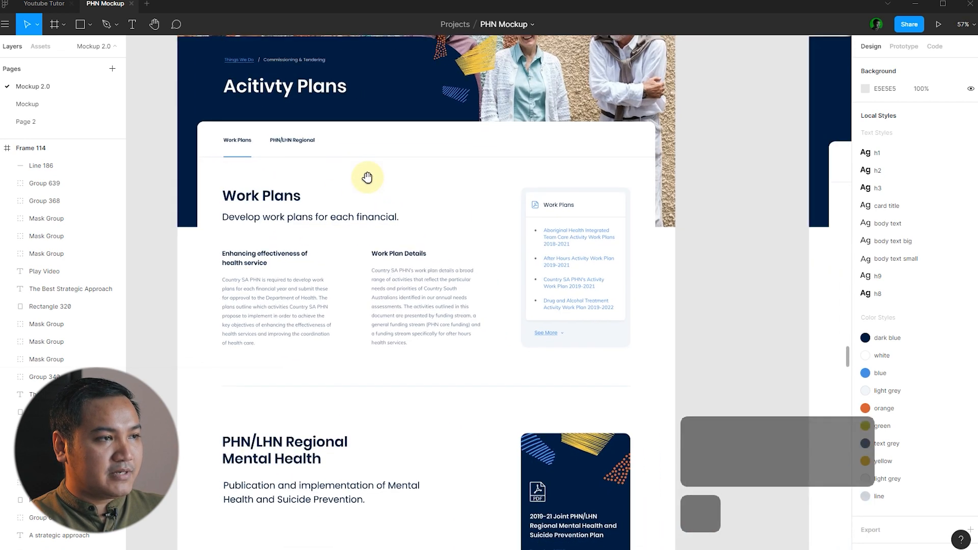
pyautogui.moveTo(395, 188); pyautogui.dragTo(367, 175)
pyautogui.scroll(-2, 231, 226)
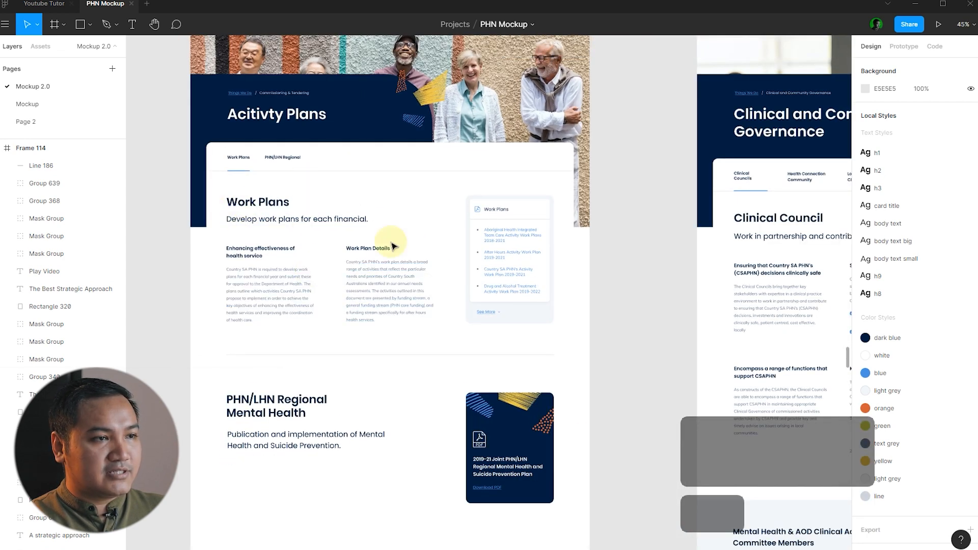
# Pan through the Governance, Health Pathways and Suicide Prevention frames to LivingWorks Start and Where to Get Help.
pyautogui.moveTo(629, 219); pyautogui.dragTo(260, 196)
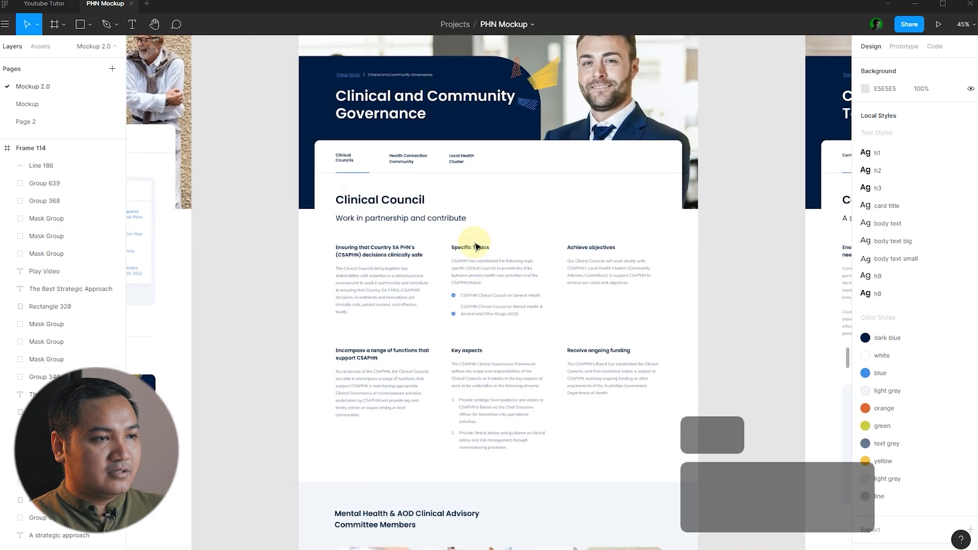
pyautogui.moveTo(634, 223); pyautogui.dragTo(258, 192)
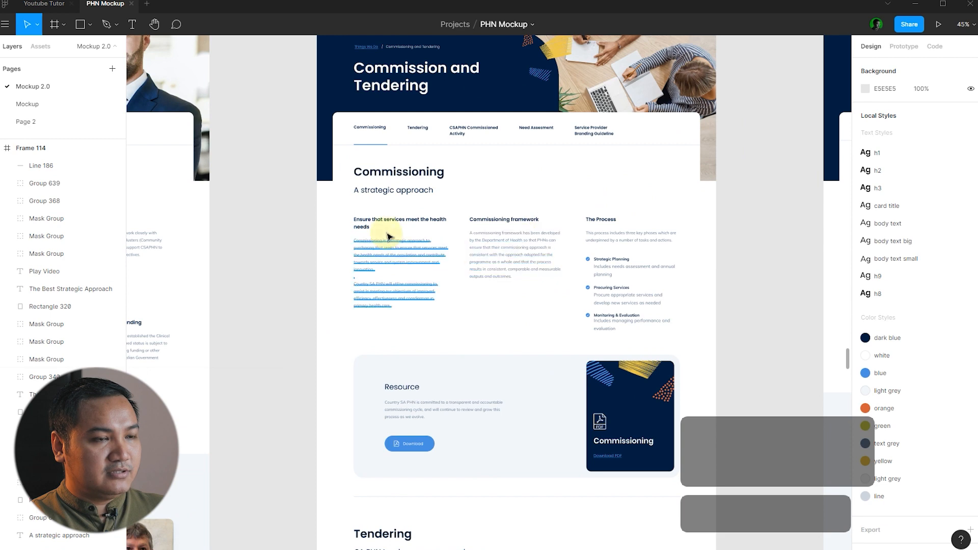
pyautogui.moveTo(714, 197); pyautogui.dragTo(182, 185)
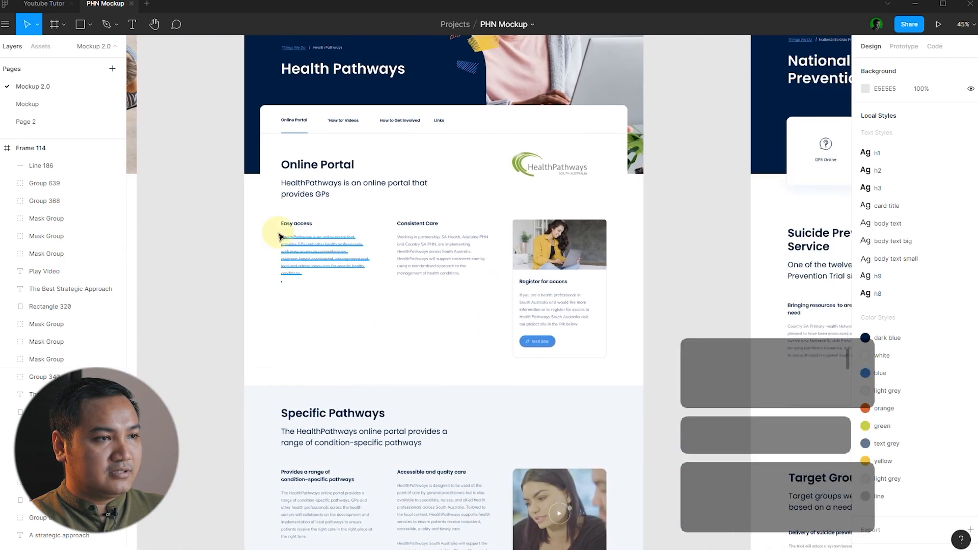
pyautogui.moveTo(659, 212); pyautogui.dragTo(212, 175)
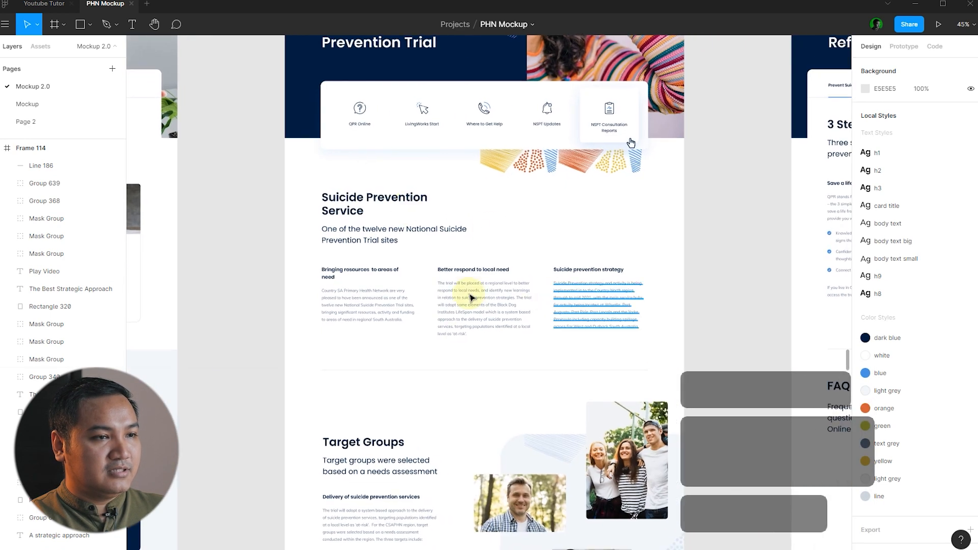
pyautogui.moveTo(712, 188); pyautogui.dragTo(219, 162)
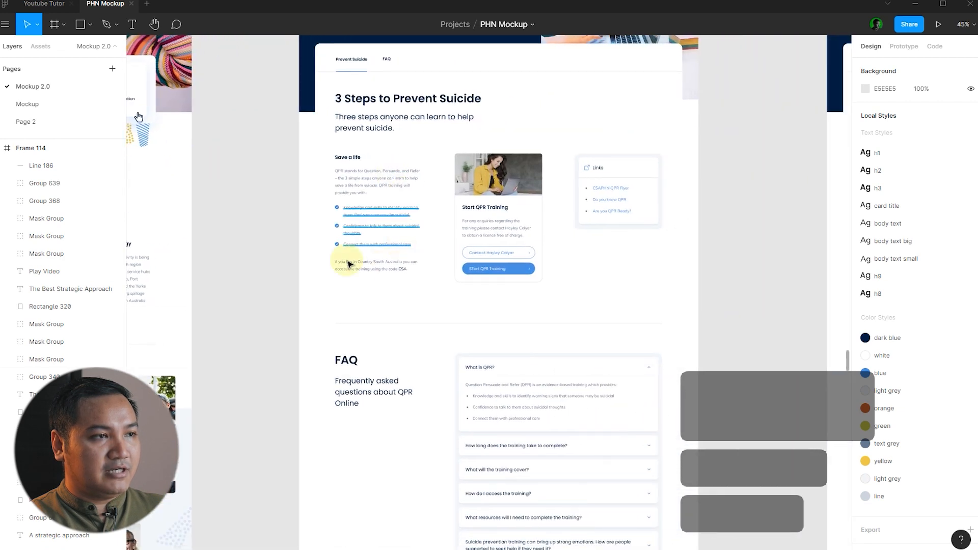
pyautogui.scroll(-5, 241, 196)
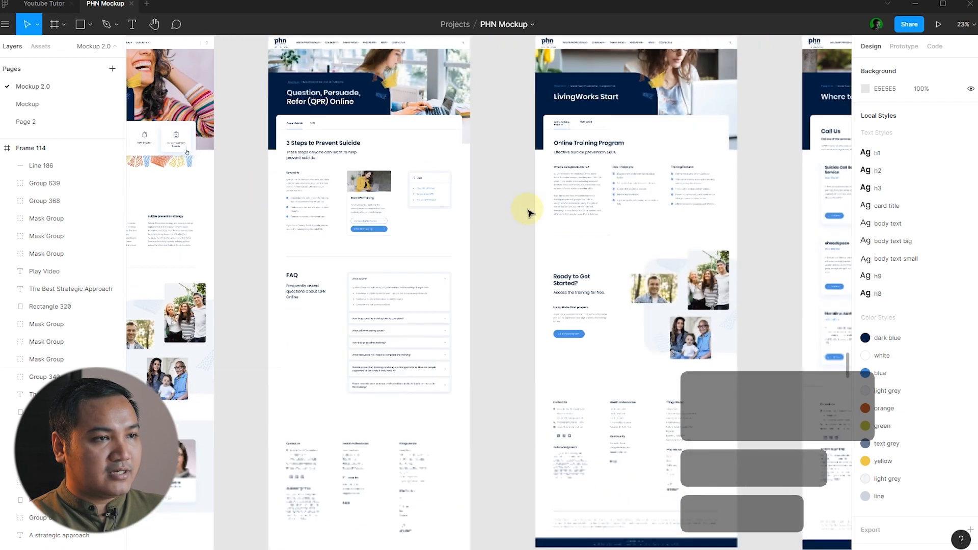
pyautogui.moveTo(759, 183); pyautogui.dragTo(421, 204)
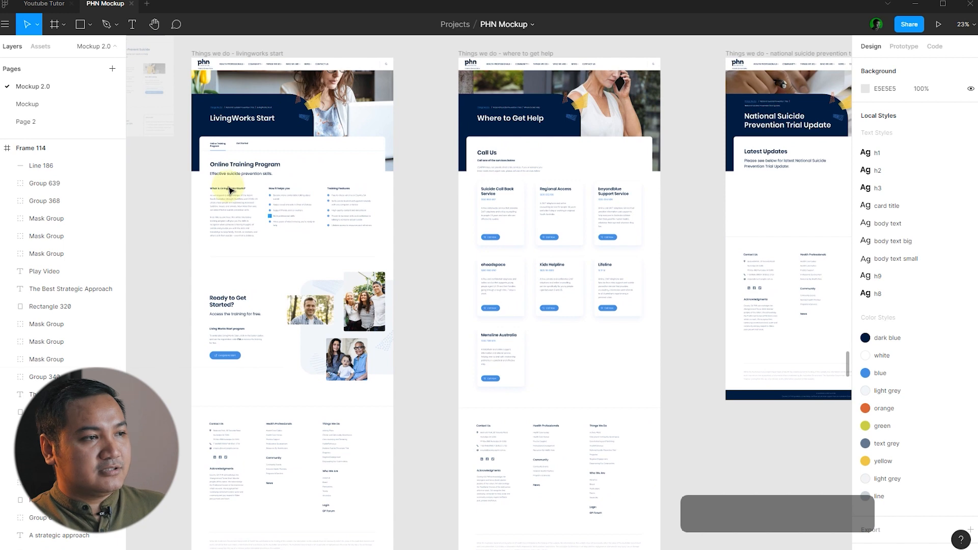
# Zoom and pan through the Aboriginal Health to Mental Health frames and the remaining Things we do frames.
pyautogui.scroll(-5, 583, 223)
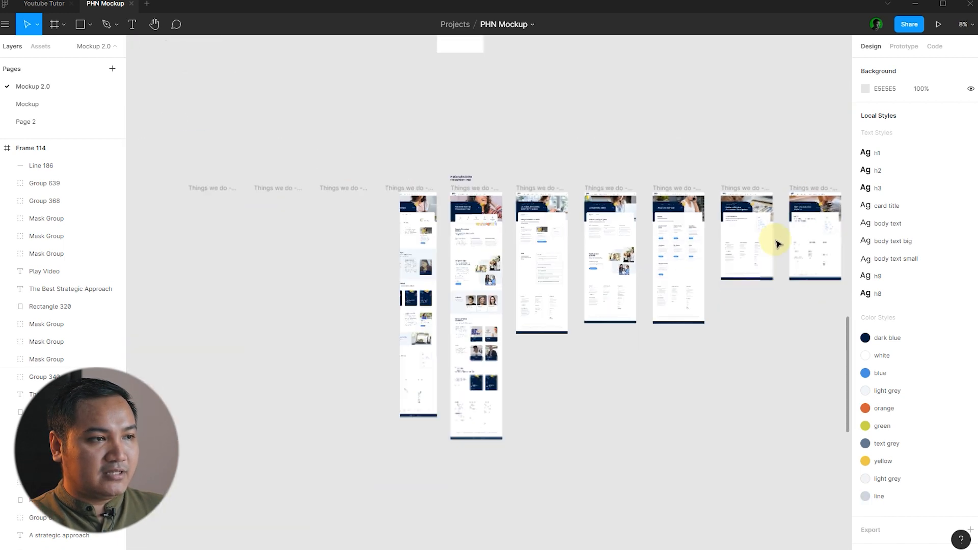
pyautogui.scroll(-2, 778, 244)
pyautogui.scroll(2, 430, 234)
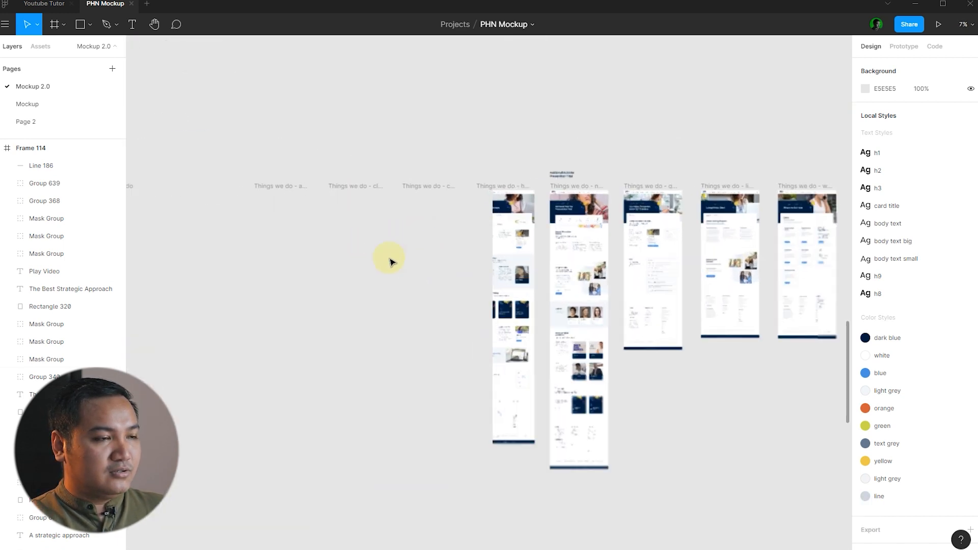
pyautogui.scroll(2, 296, 245)
pyautogui.scroll(6, 326, 242)
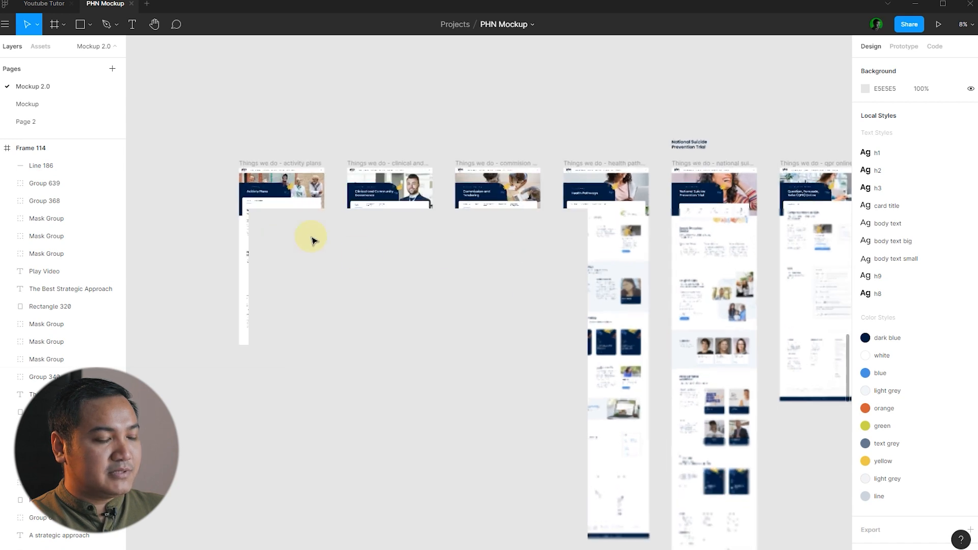
pyautogui.scroll(3, 223, 222)
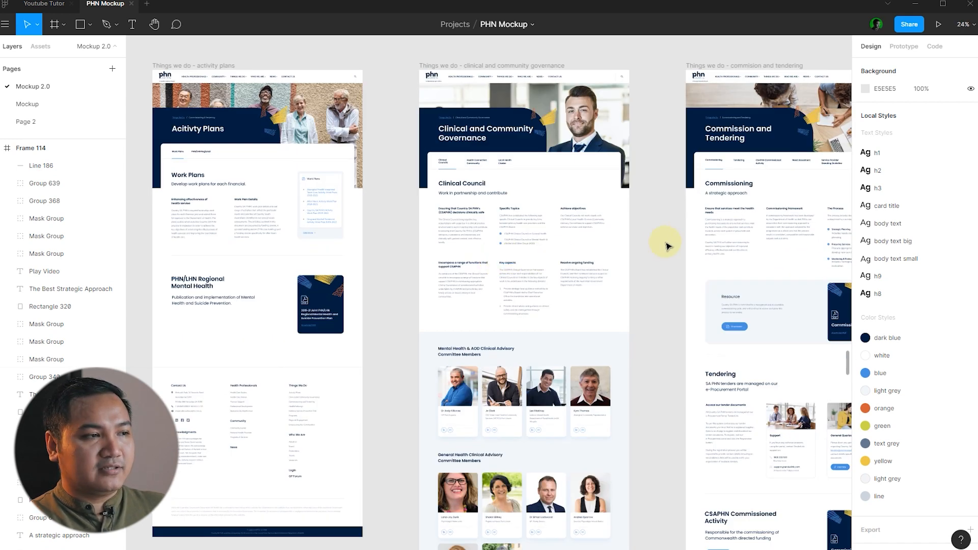
pyautogui.hscroll(10, 670, 255)
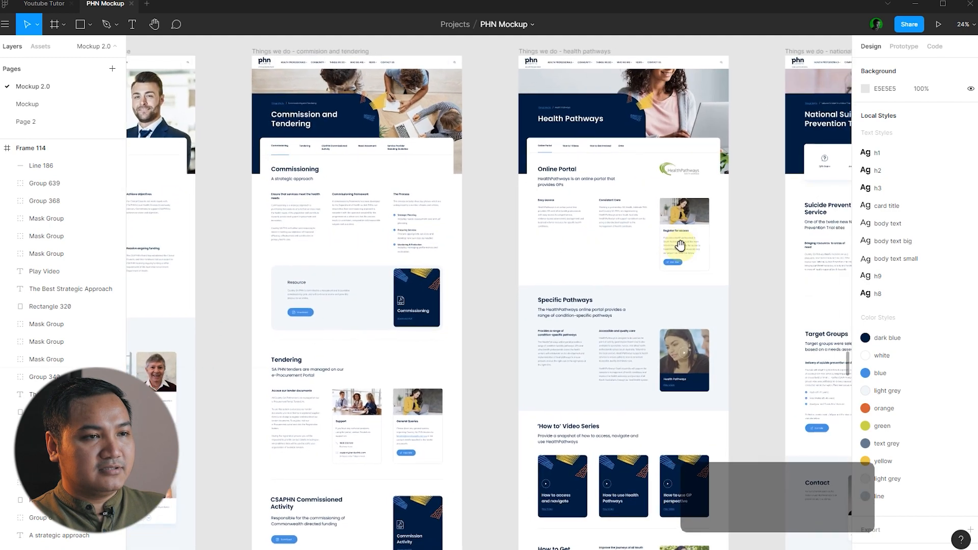
pyautogui.scroll(-6, 325, 244)
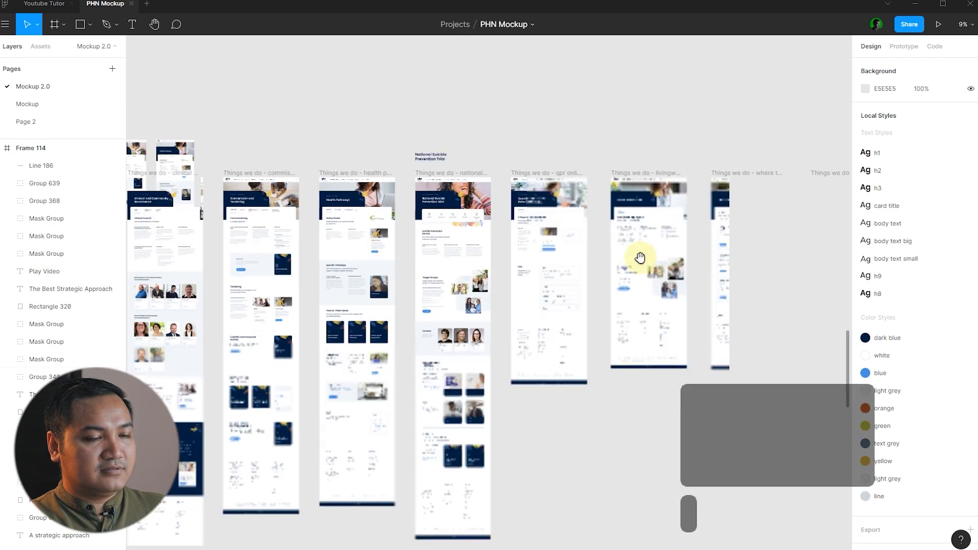
pyautogui.moveTo(608, 249)
pyautogui.mouseDown()
pyautogui.moveTo(301, 246)
pyautogui.moveTo(609, 245)
pyautogui.moveTo(316, 243)
pyautogui.mouseUp()
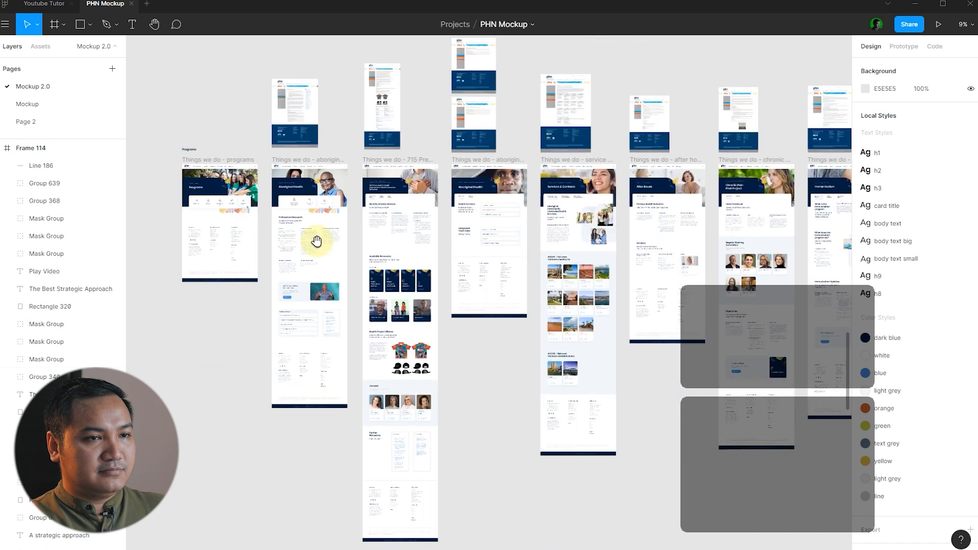
pyautogui.moveTo(539, 233); pyautogui.dragTo(258, 231)
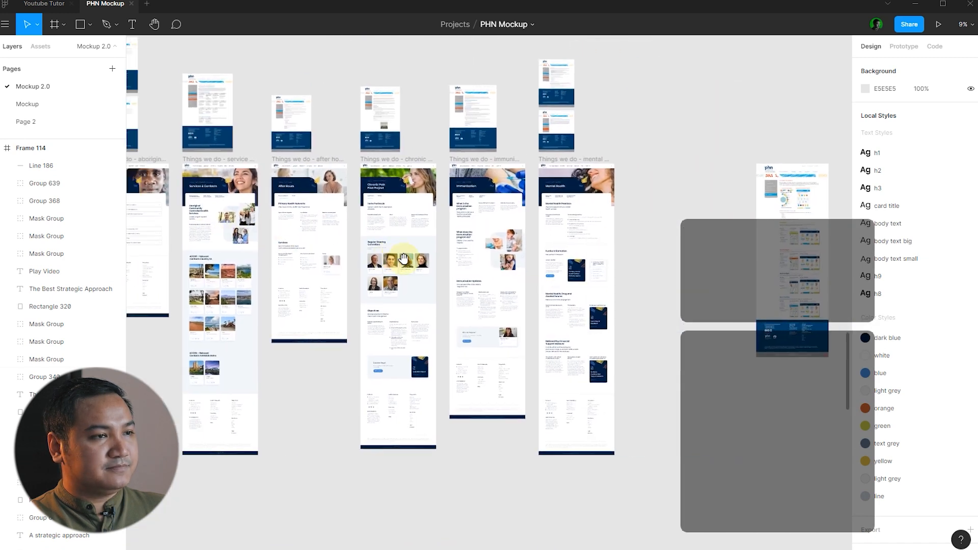
pyautogui.click(45, 4)
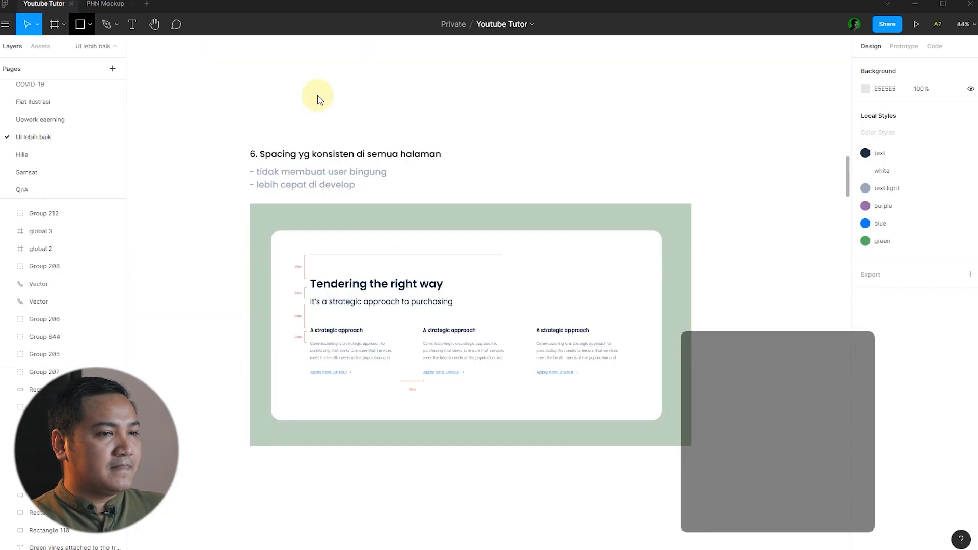
pyautogui.scroll(-1, 331, 214)
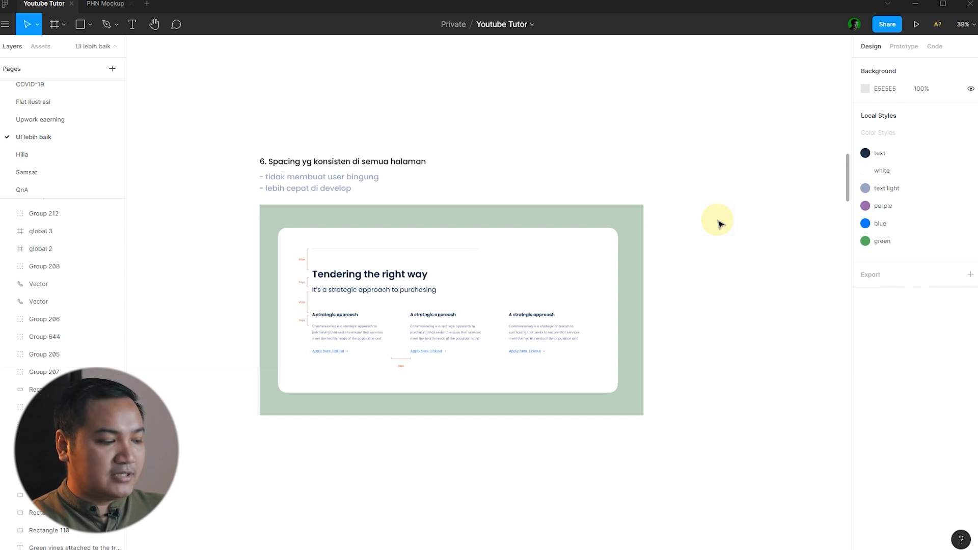
pyautogui.scroll(3, 395, 291)
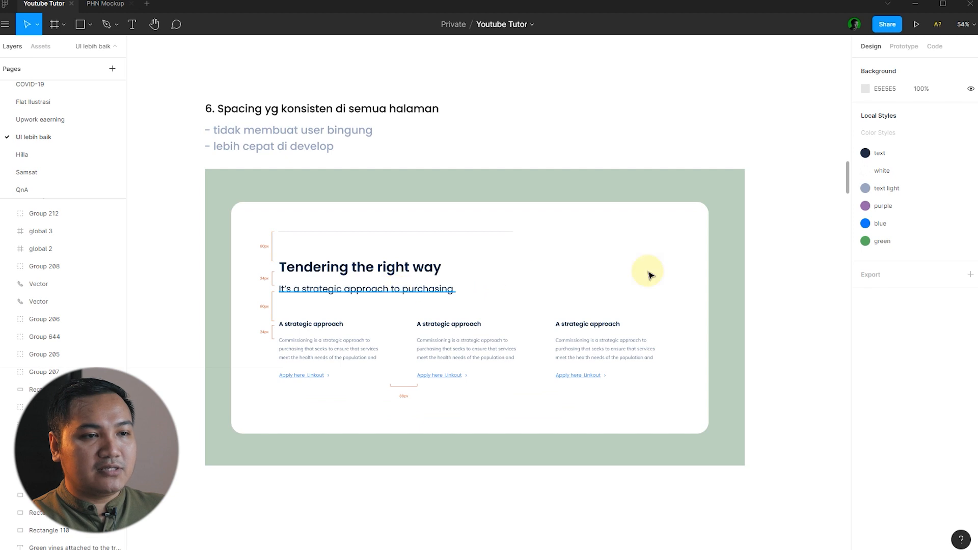